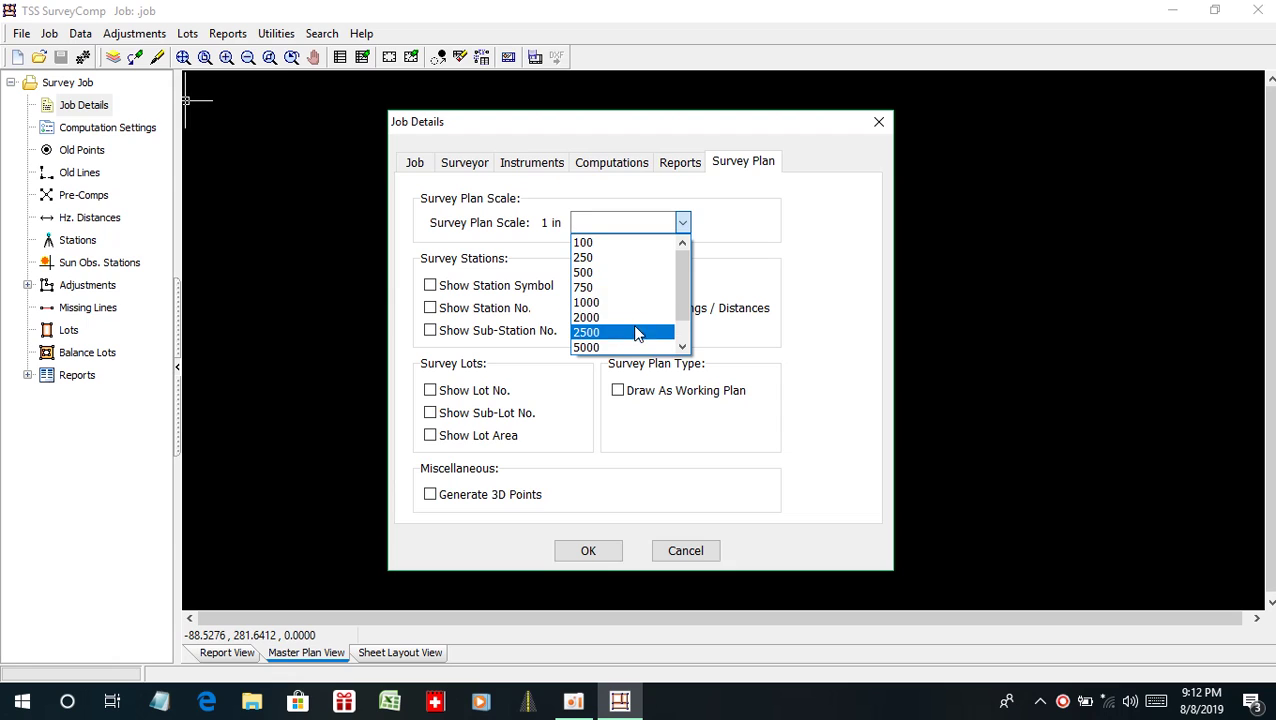
- Set the survey plan scale to 1 in 1000 and show station symbols, station and sub-station numbers, lines, and bearings/distances
click(638, 302)
click(494, 288)
click(494, 310)
click(503, 331)
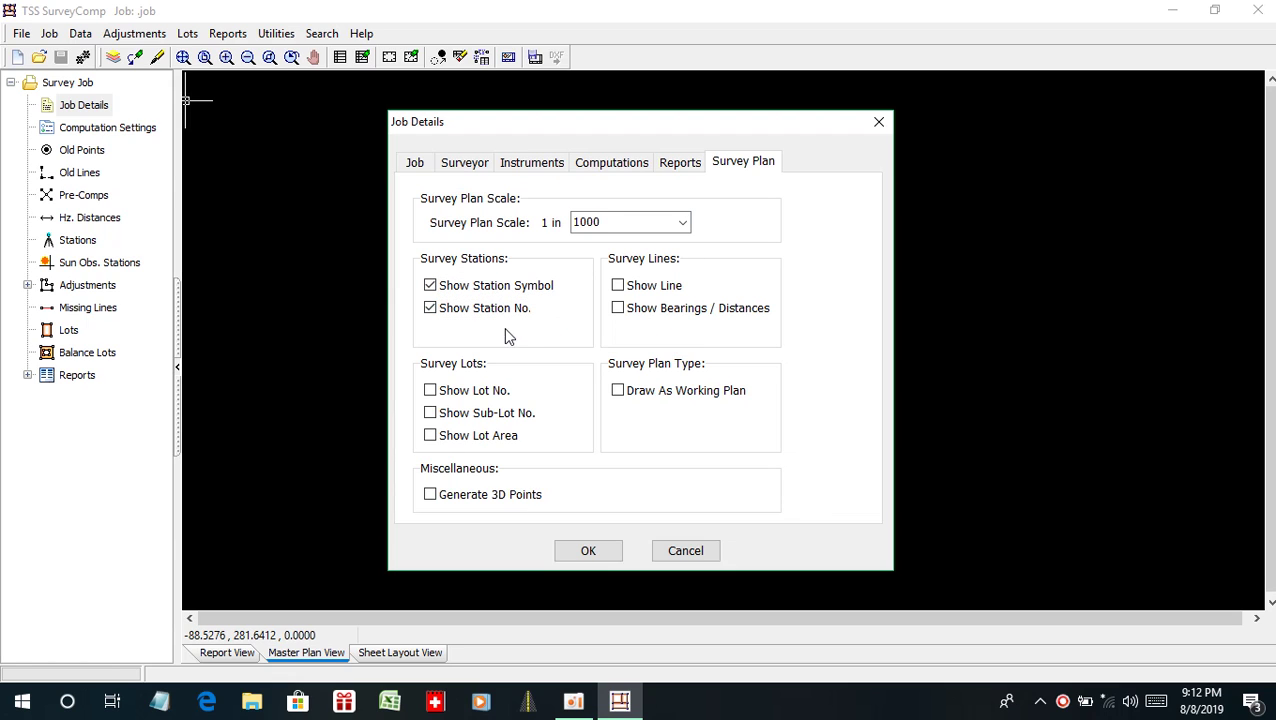
click(625, 287)
click(633, 310)
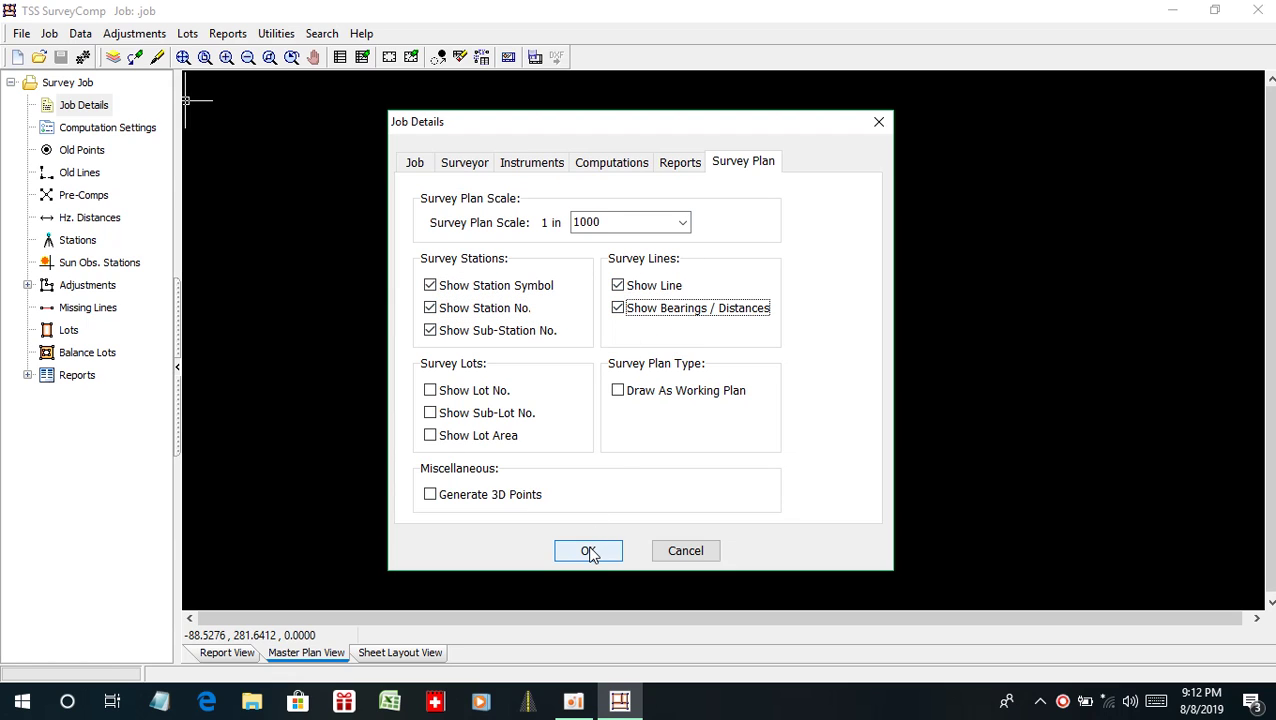
click(587, 550)
- Edit the job's computation settings and accept them
click(109, 134)
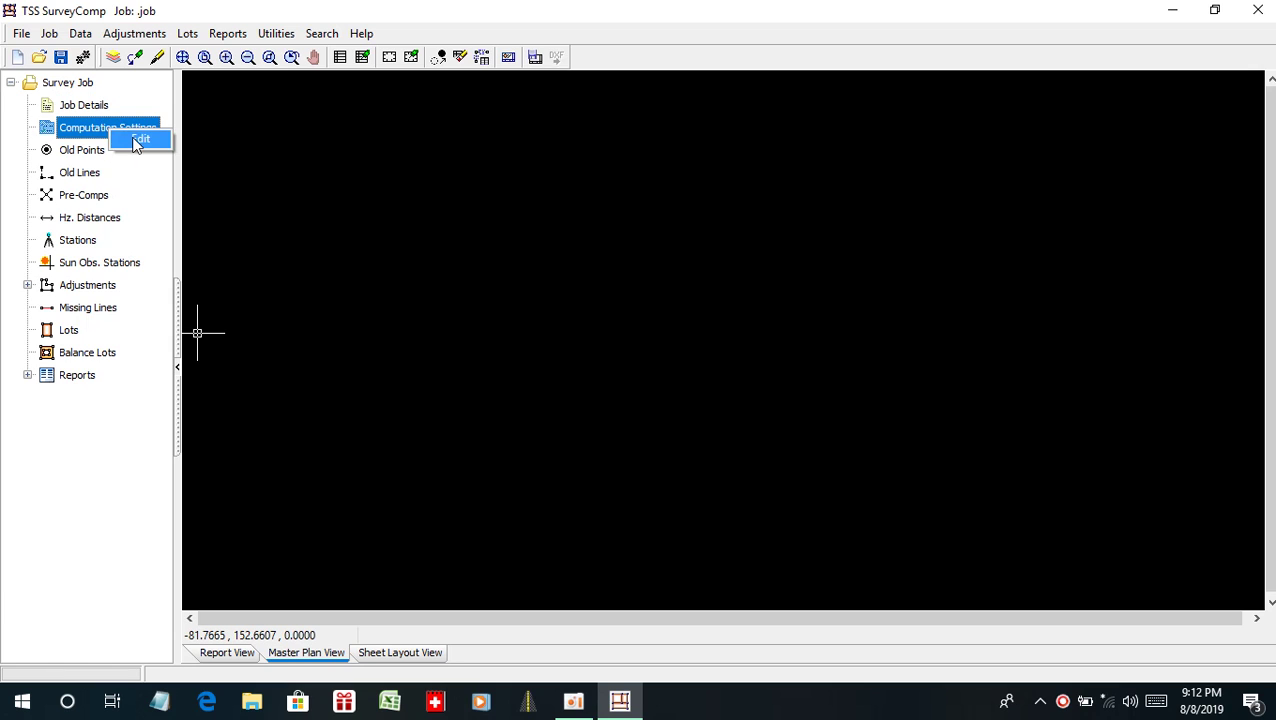
double_click(130, 136)
click(810, 222)
click(447, 262)
click(566, 487)
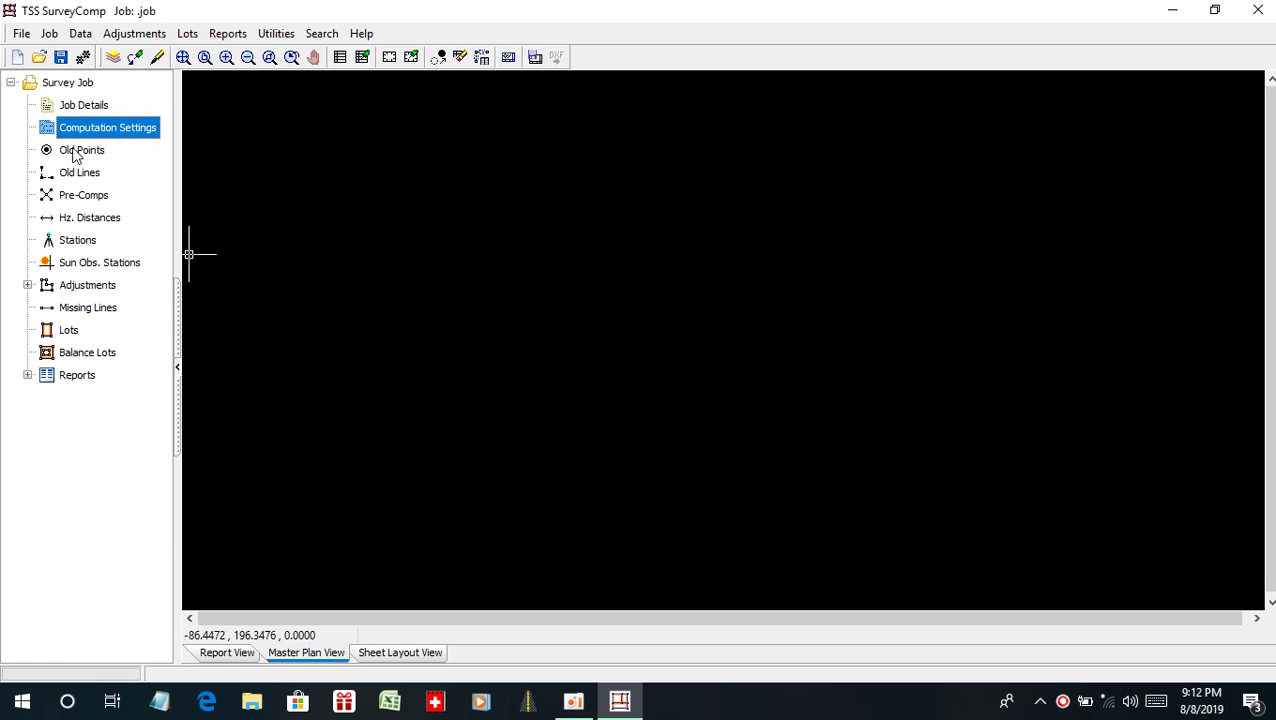
- Start saving the job under a new name and create a PROSES COM folder inside Desktop's COM TRAVERSE folder
click(21, 33)
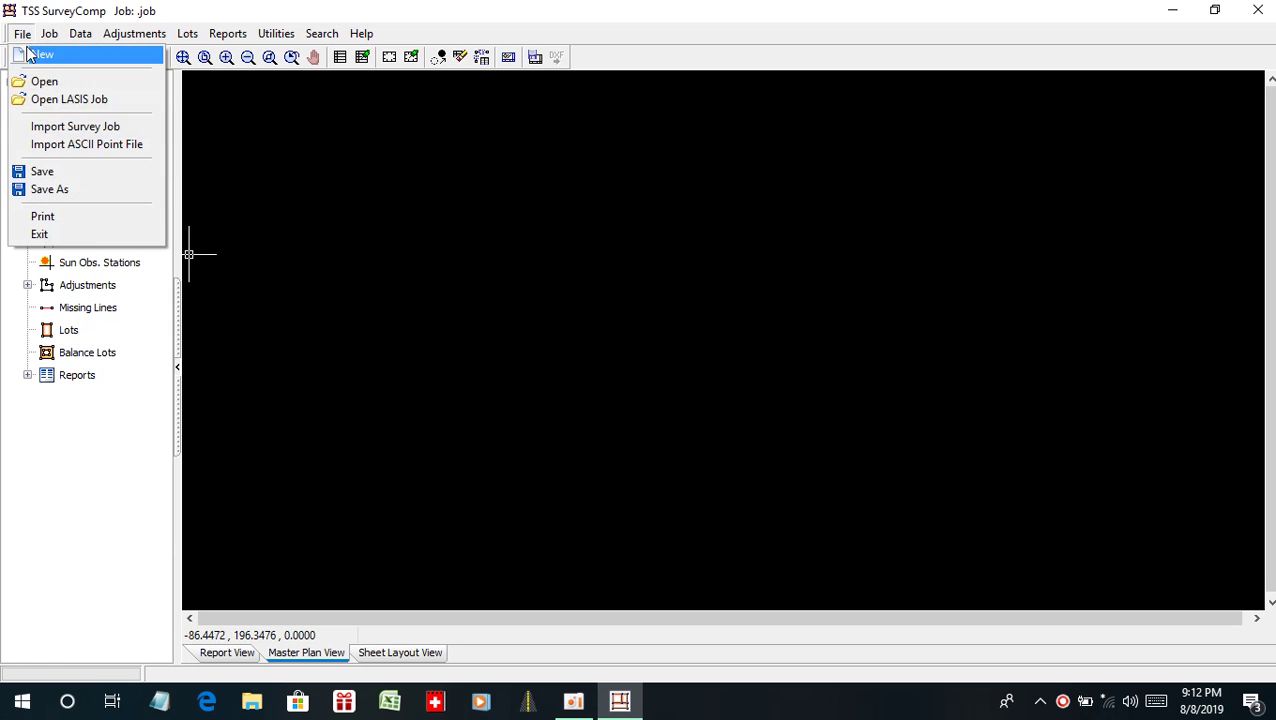
click(50, 189)
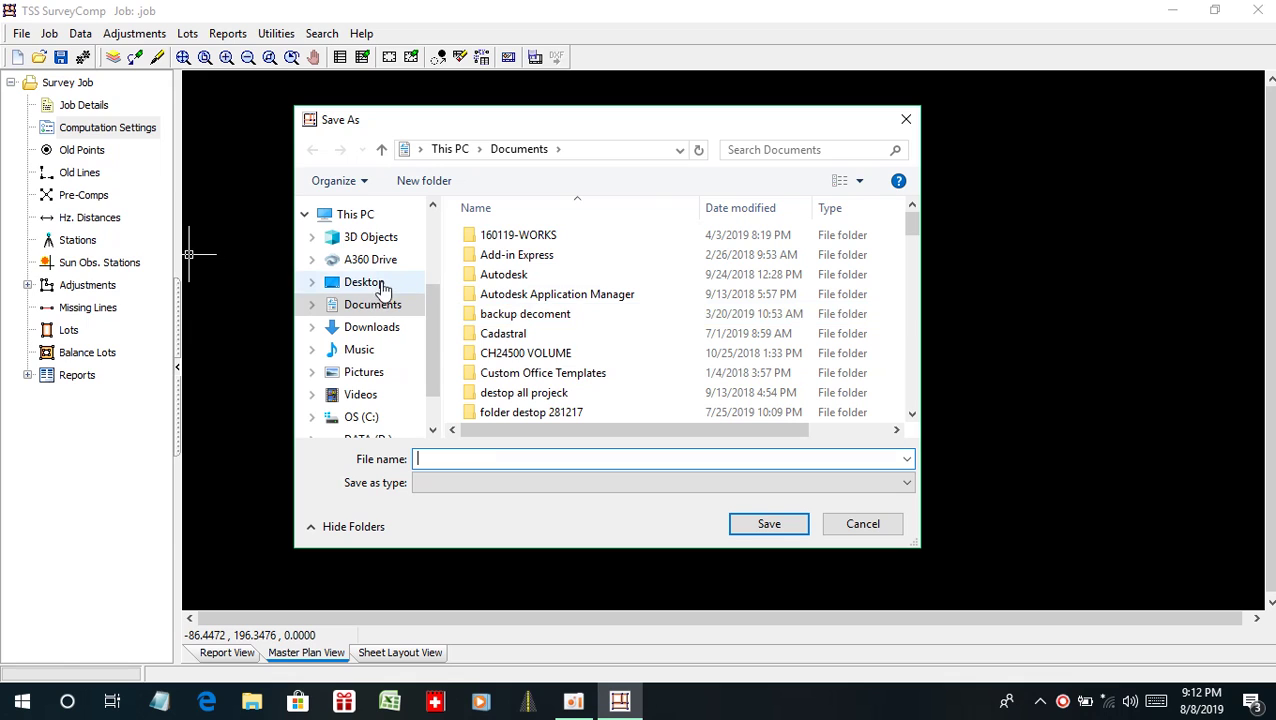
click(380, 283)
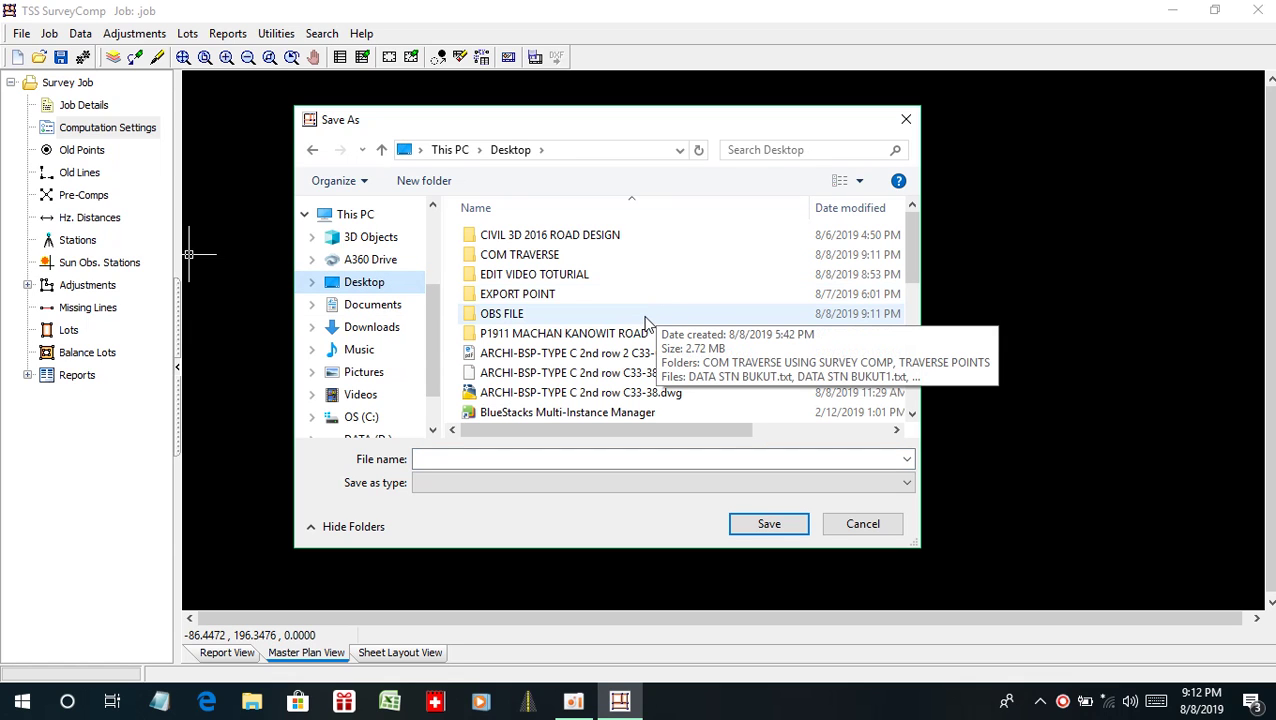
double_click(649, 255)
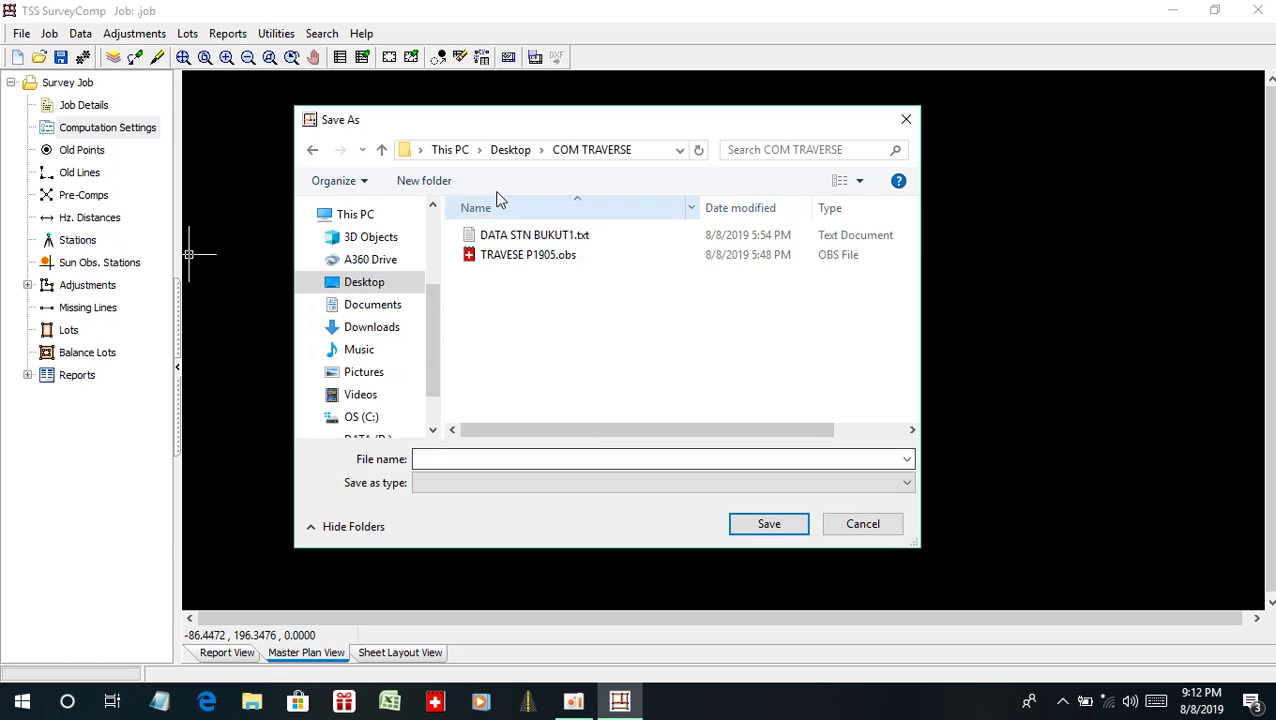
click(424, 181)
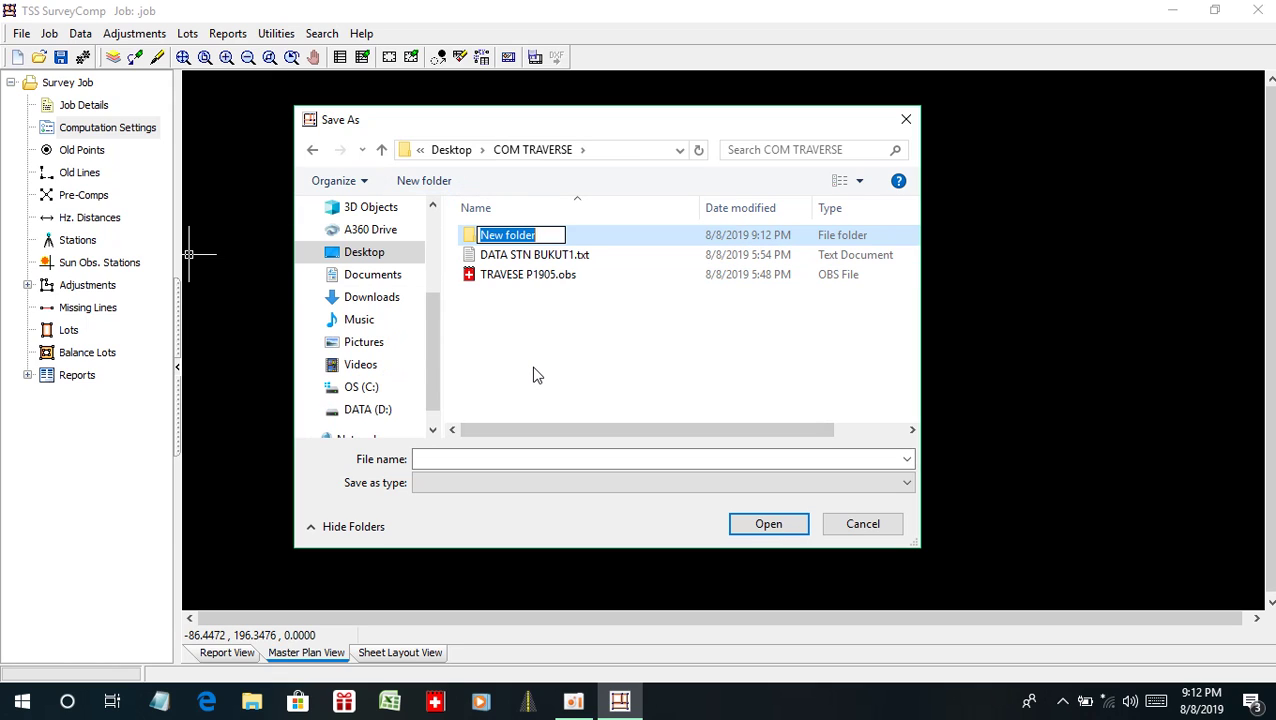
text(PRO)
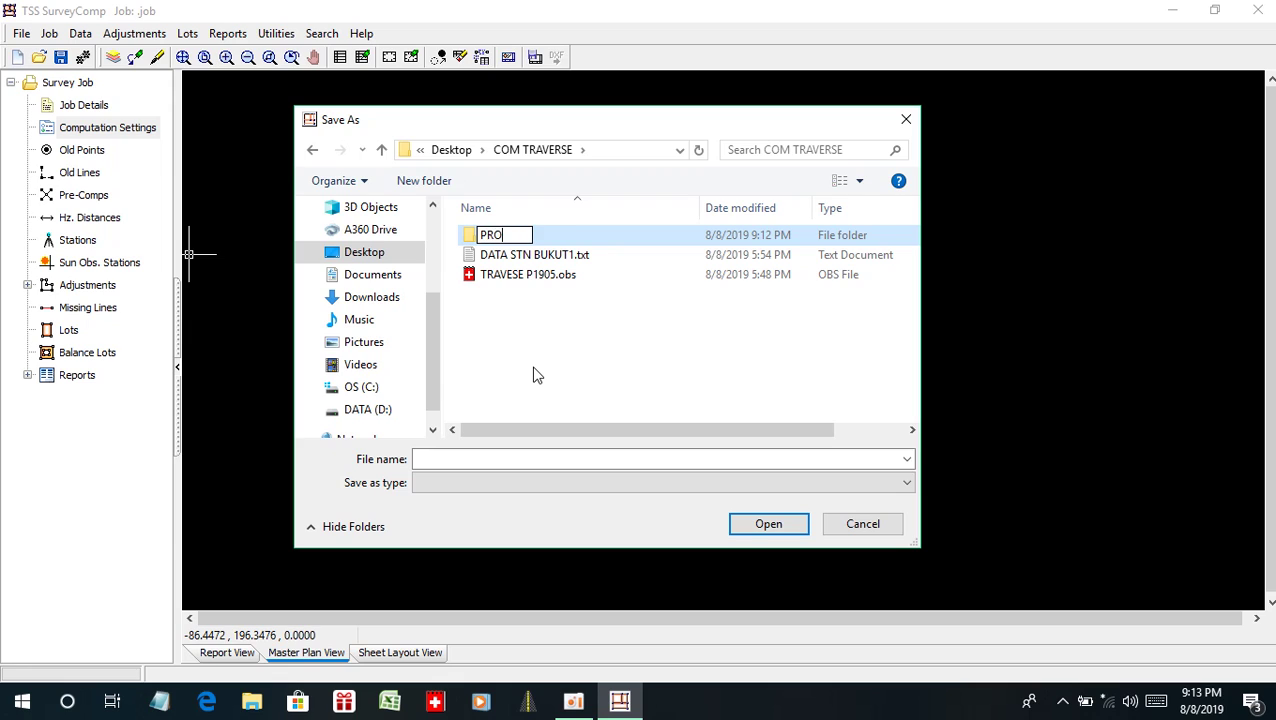
text(SES COM)
click(535, 375)
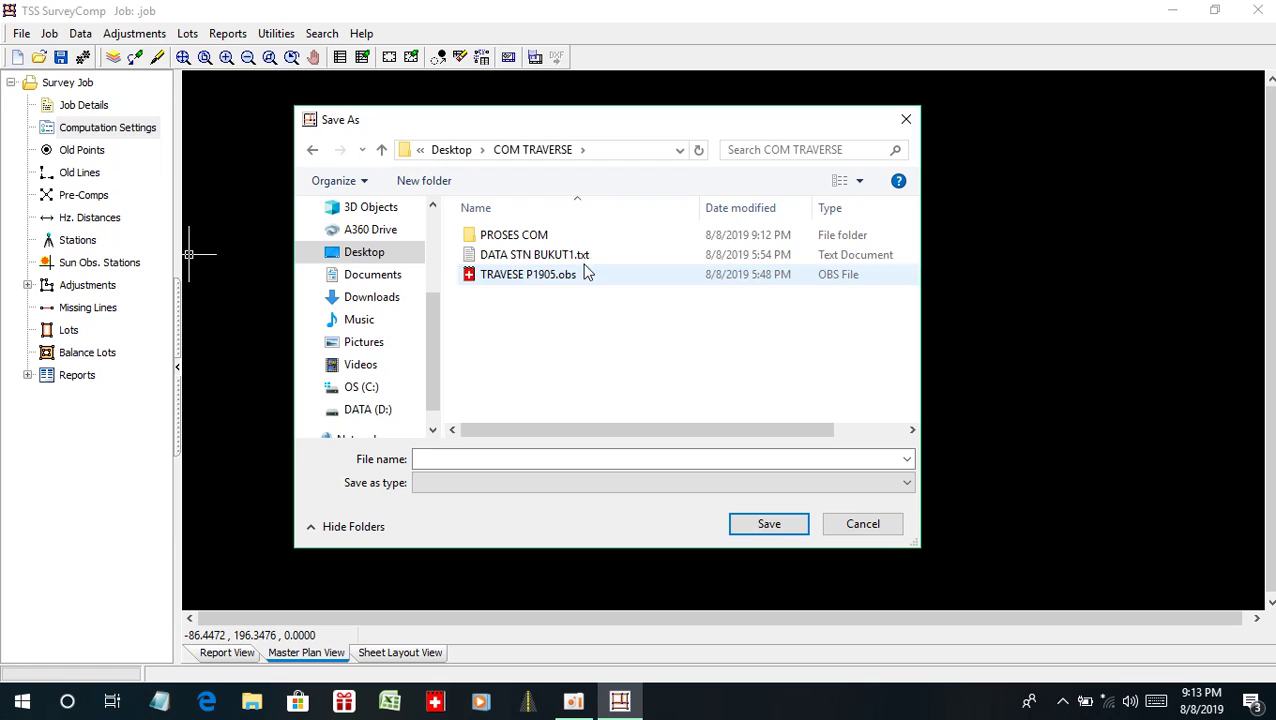
- Save the job as COMTRA in the PROSES COM folder
double_click(607, 242)
click(452, 458)
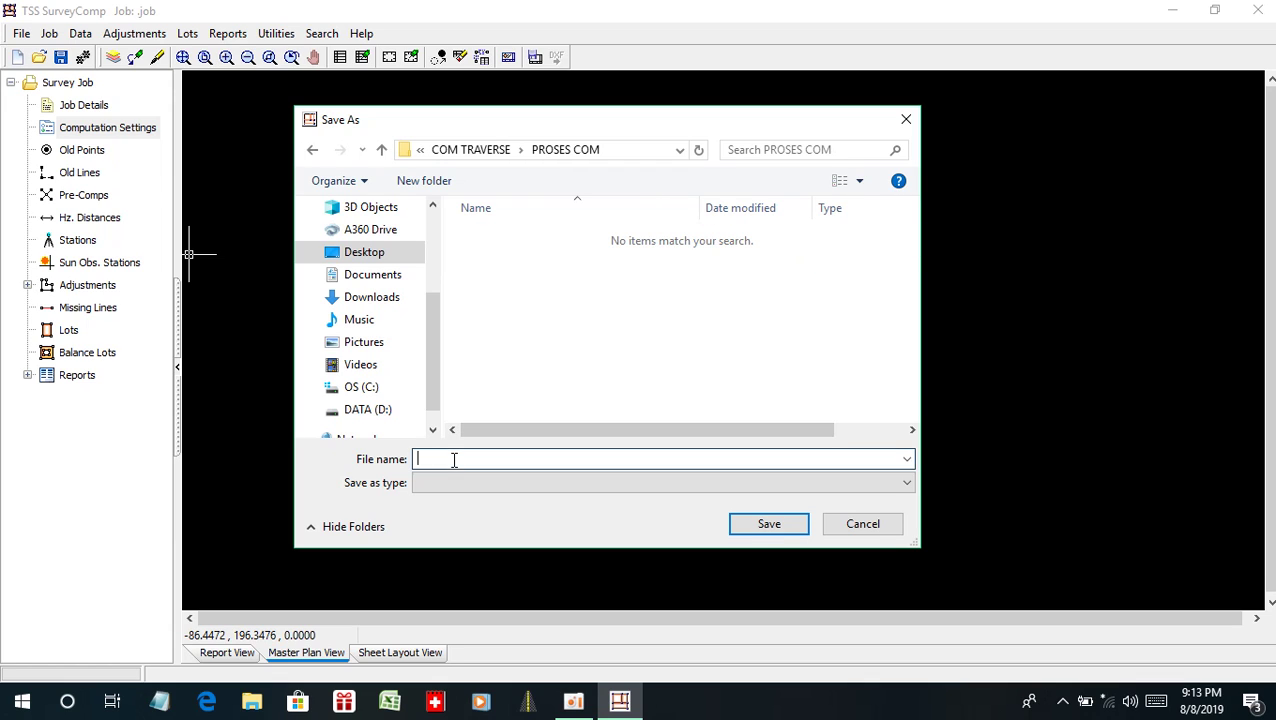
text(COMP)
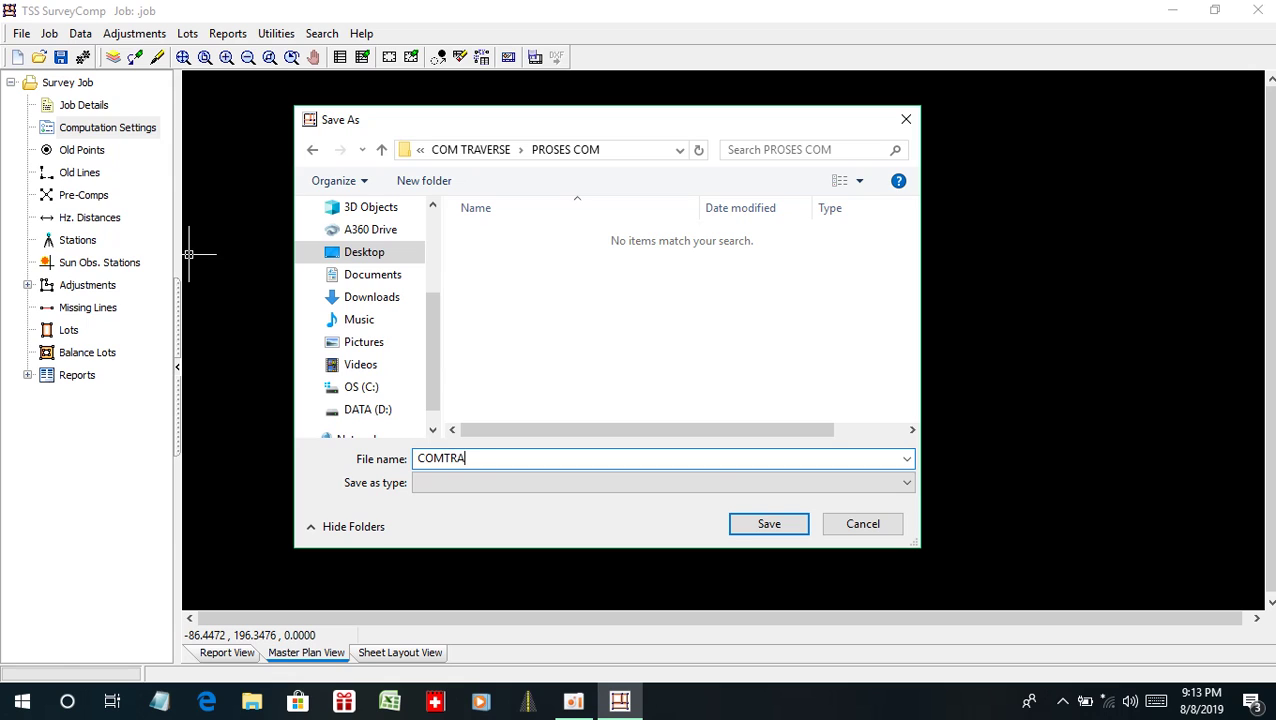
text(RA)
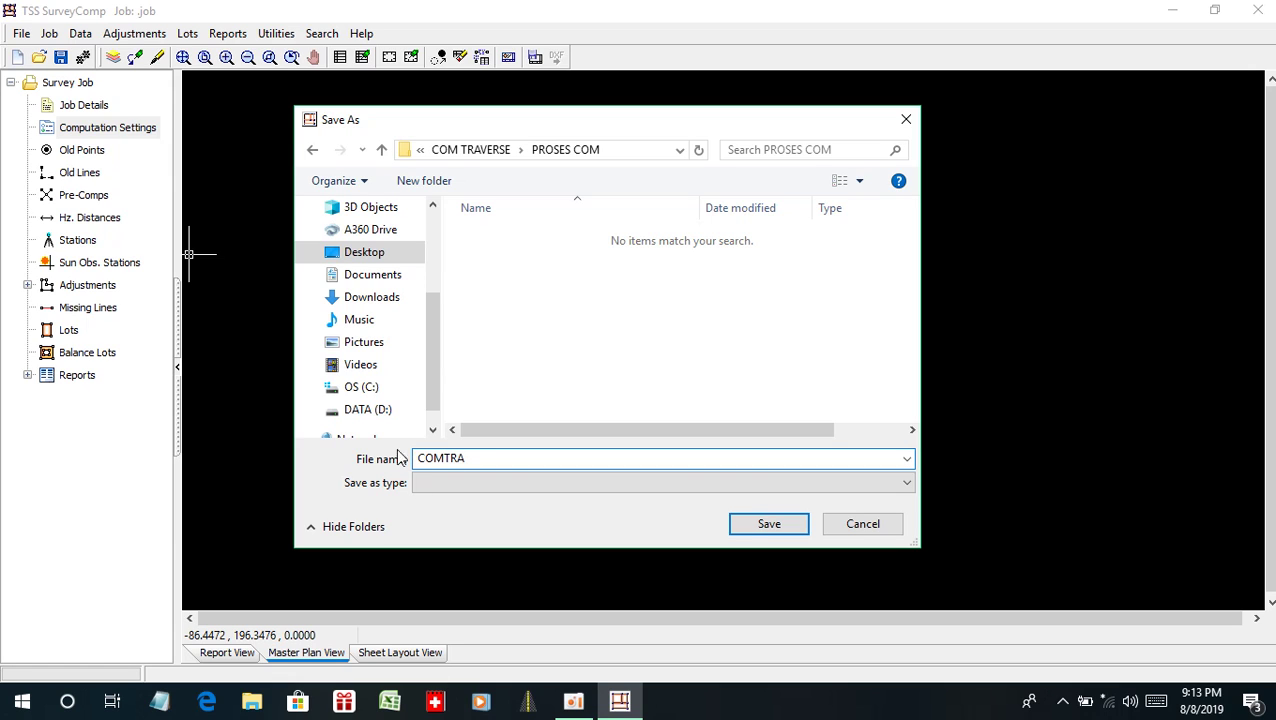
click(786, 526)
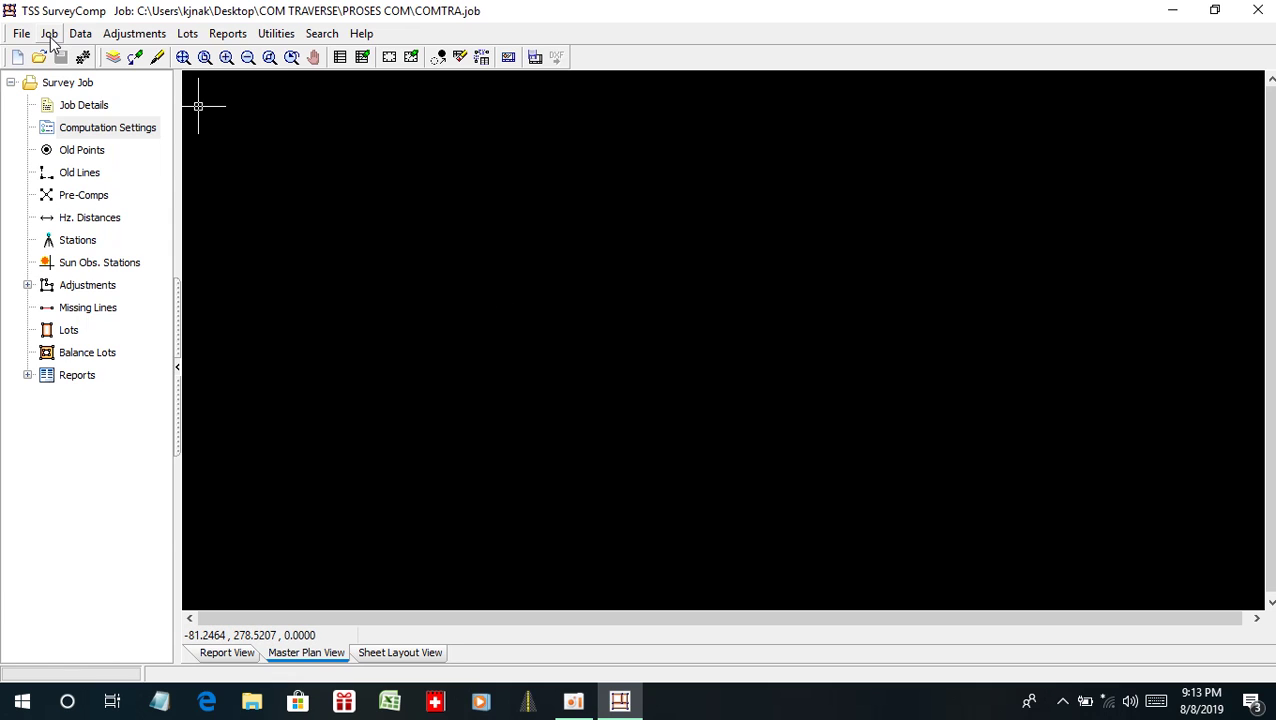
- Import the ASCII point file DATA STN BUKUT1.txt from the COM TRAVERSE folder, showing all file types to find it
click(50, 36)
mouse_move(31, 36)
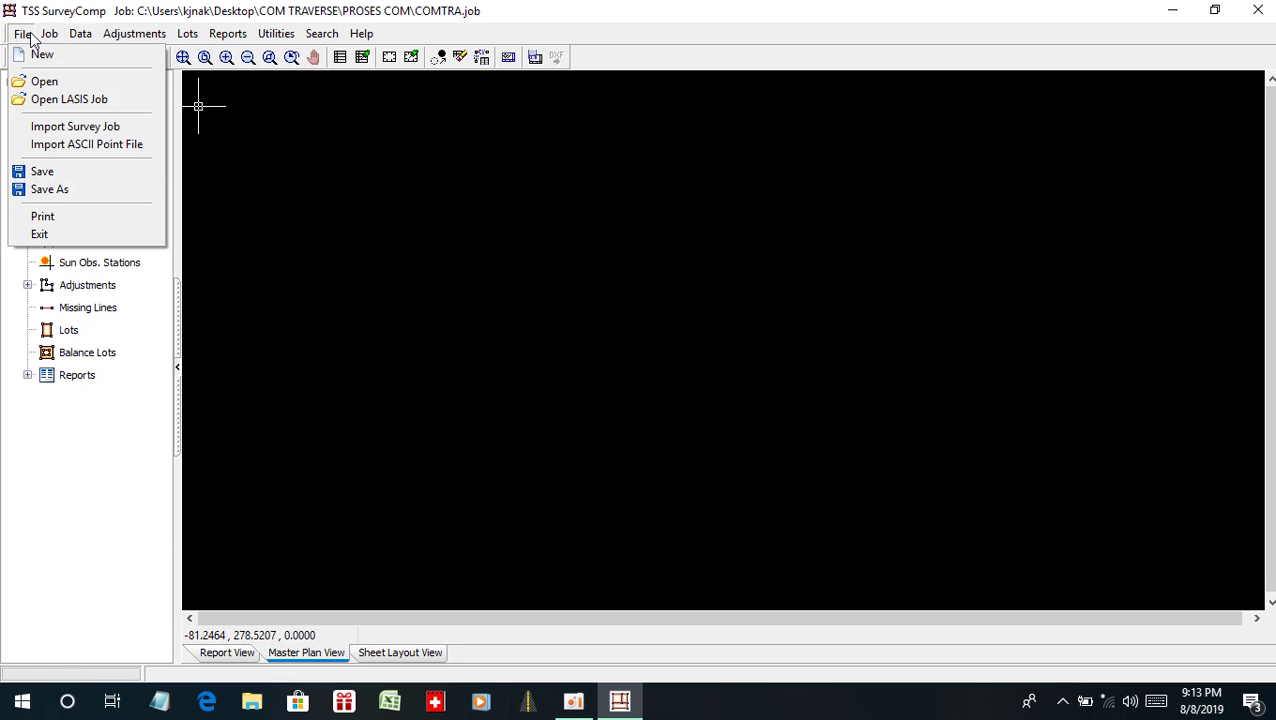
click(55, 148)
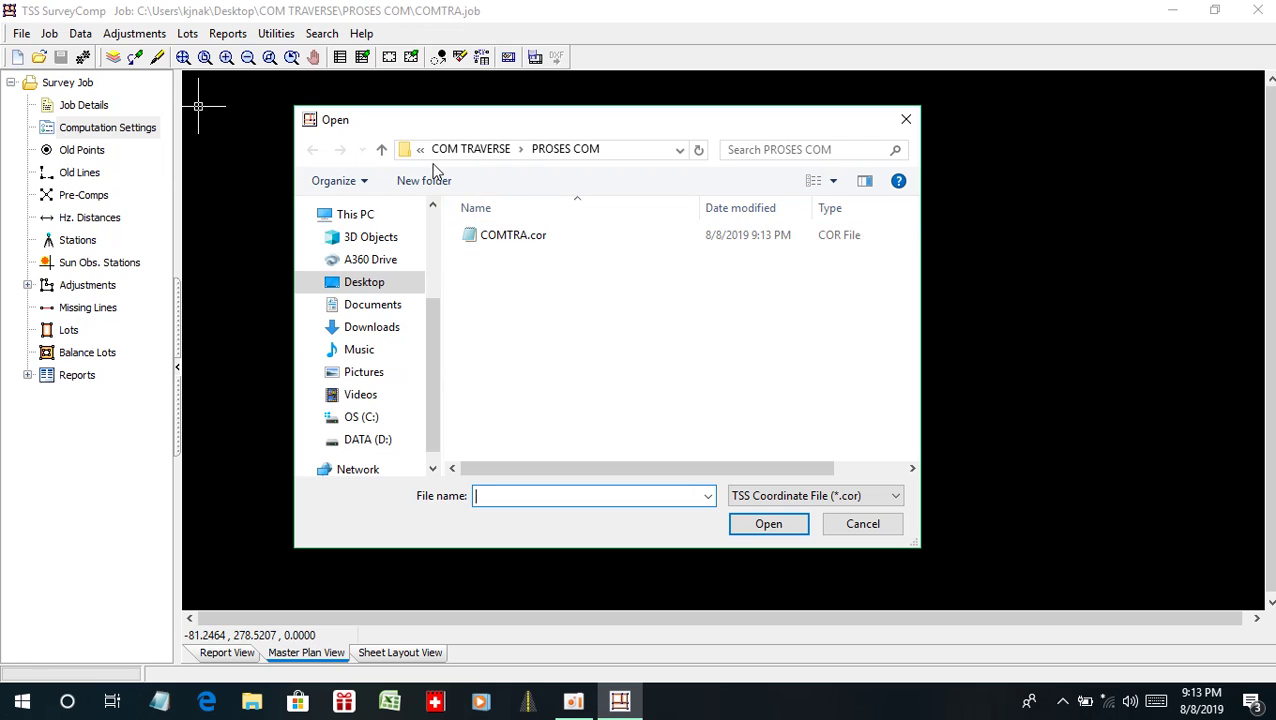
click(381, 150)
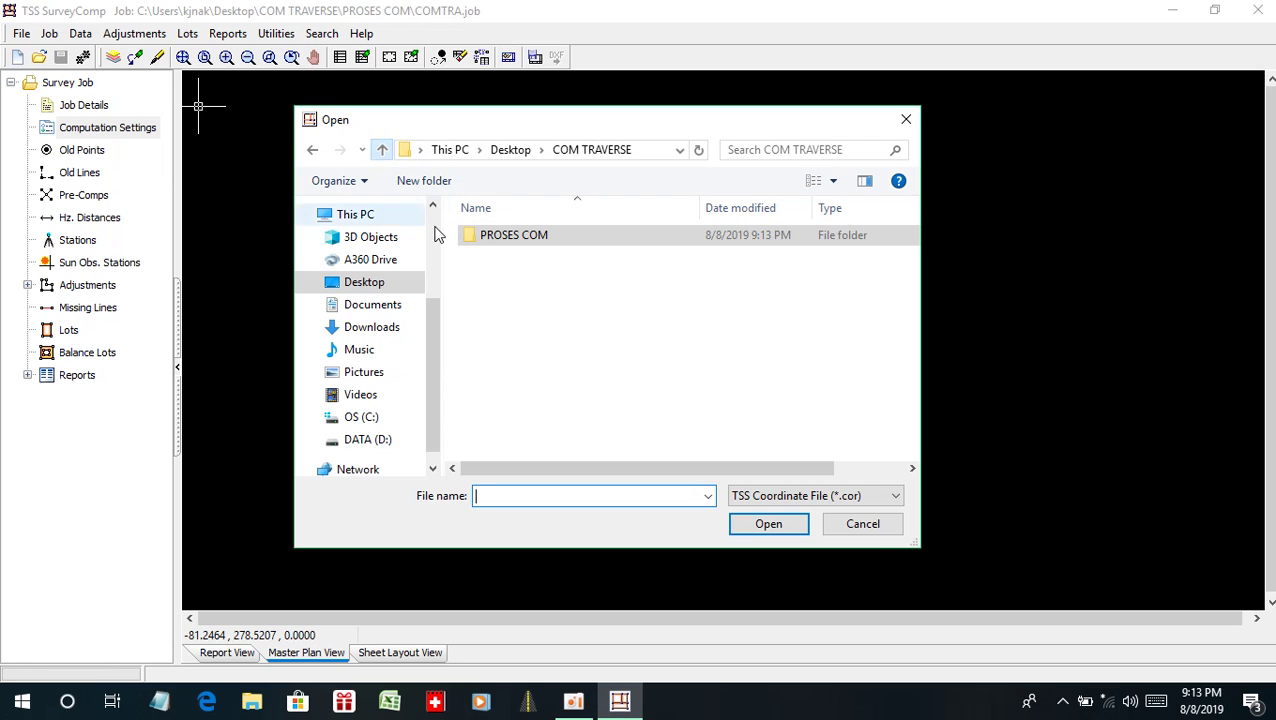
click(798, 492)
click(802, 552)
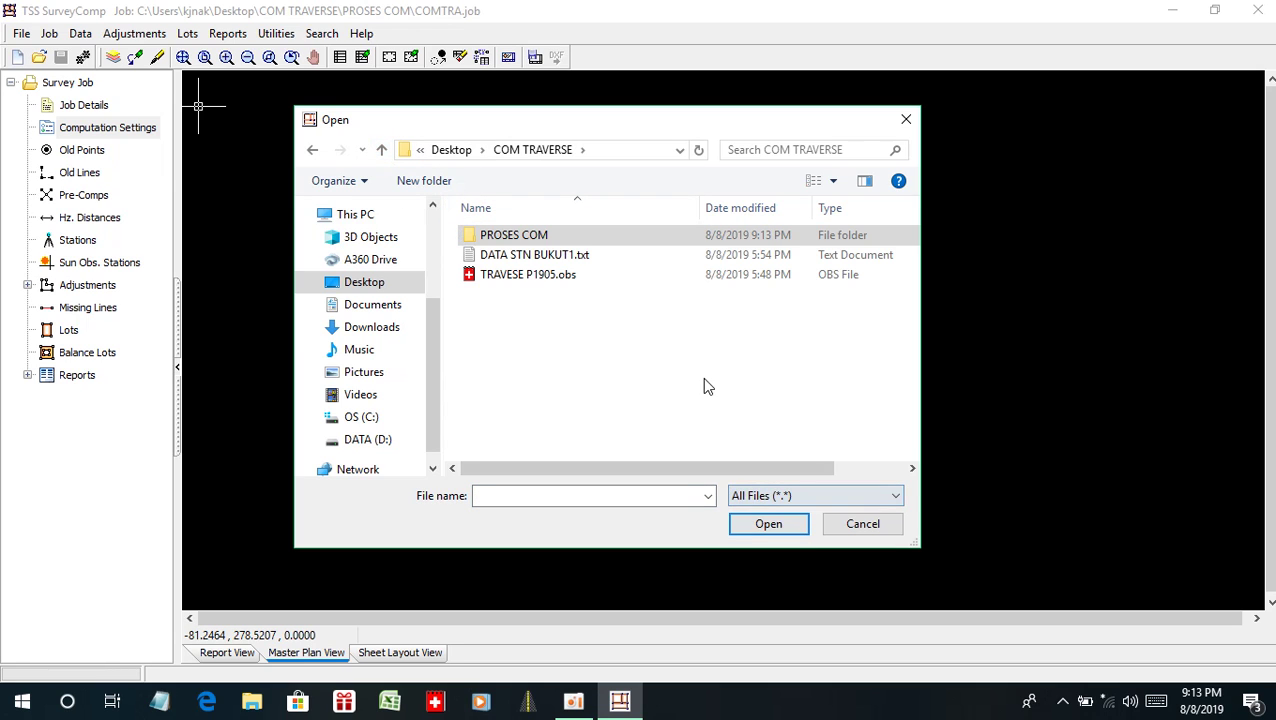
click(565, 255)
click(750, 530)
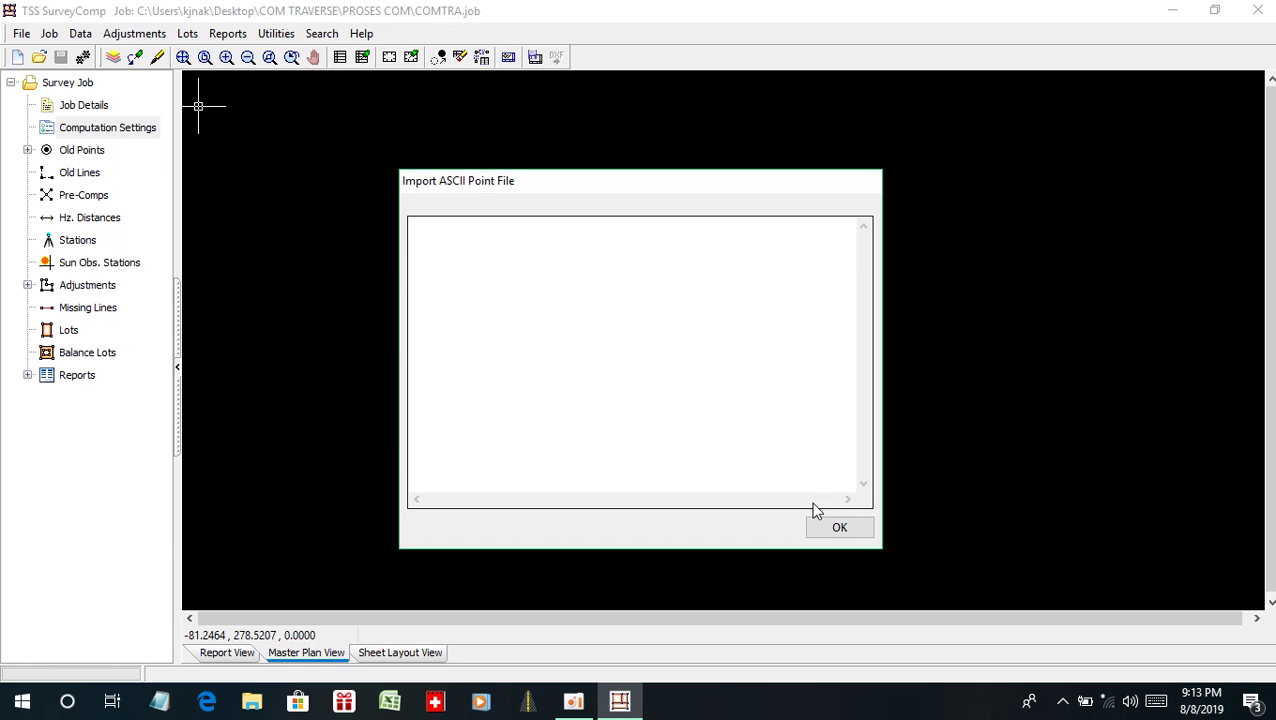
click(838, 527)
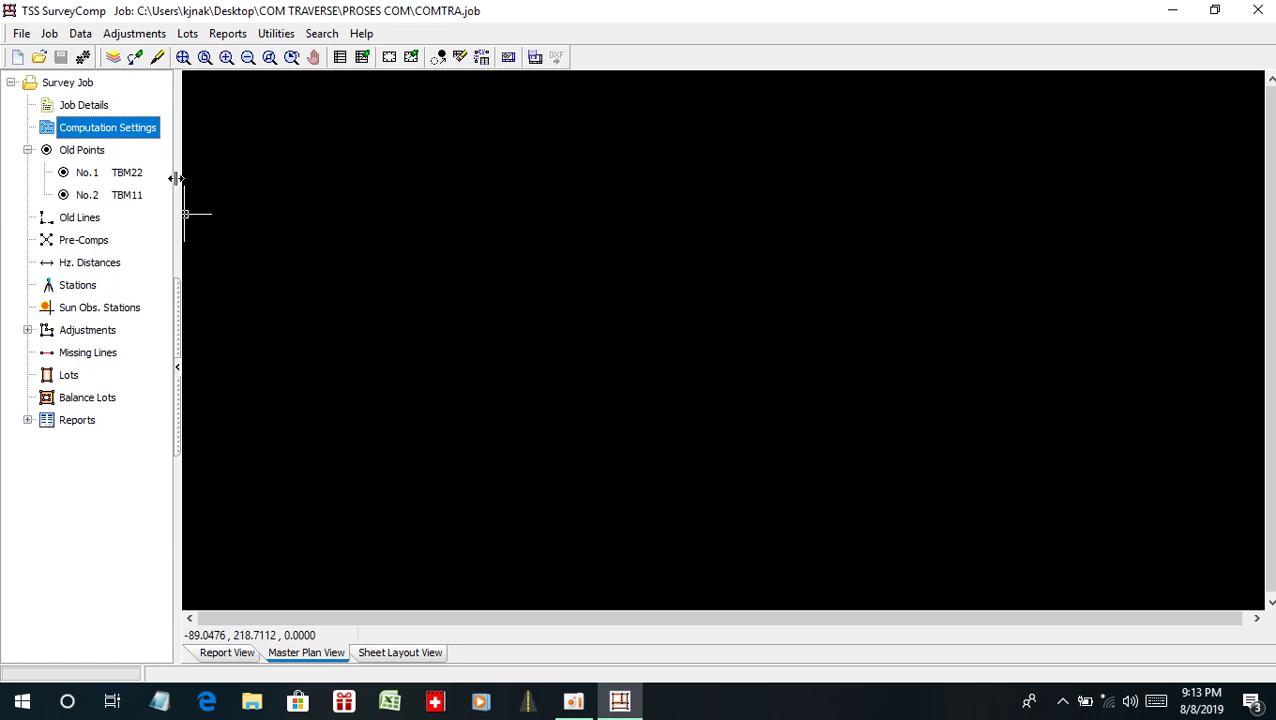
- Add an old line from TBM22 to TBM11 with its bearing and distances computed from the join
click(92, 220)
right_click(96, 224)
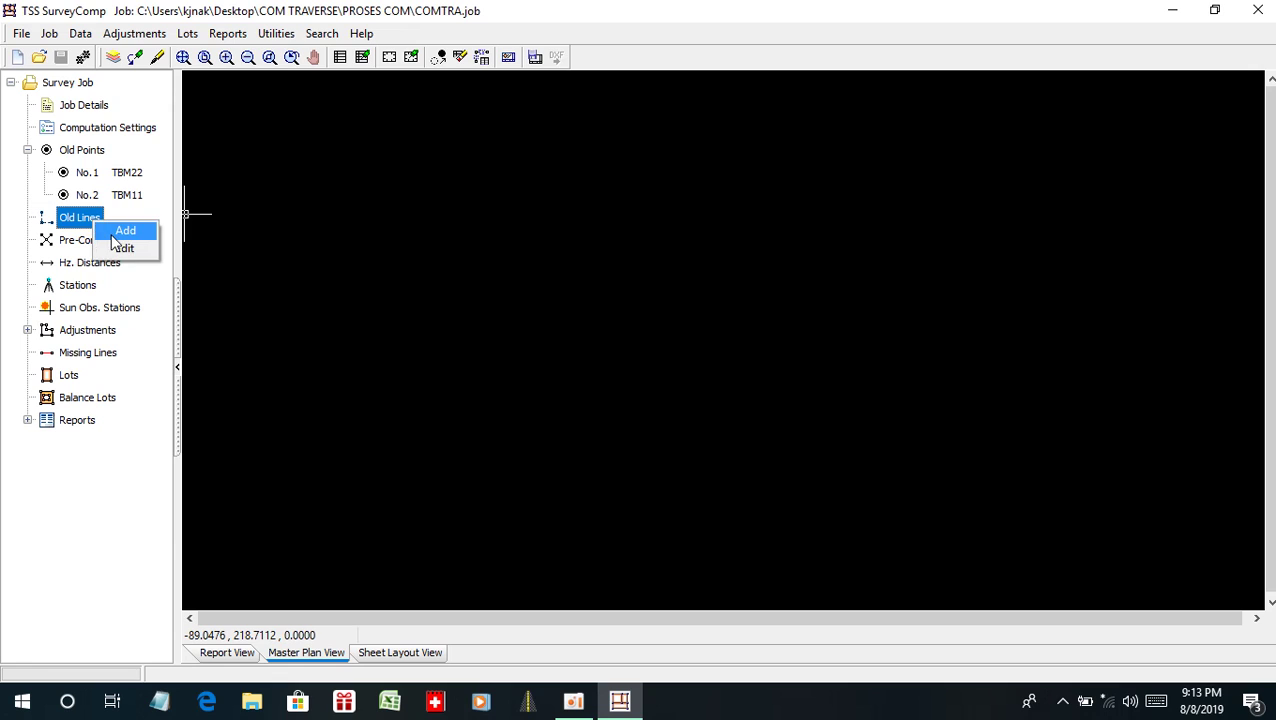
click(118, 232)
text(TBM22)
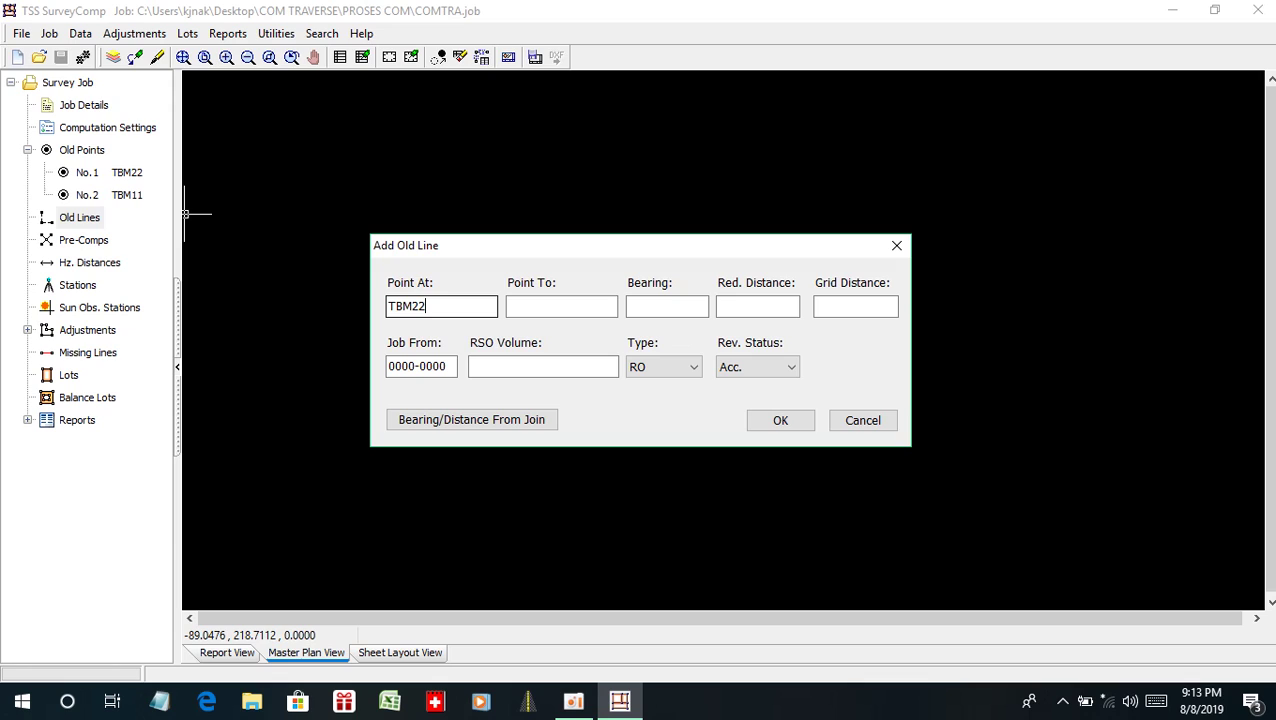
click(571, 318)
text(TBM11)
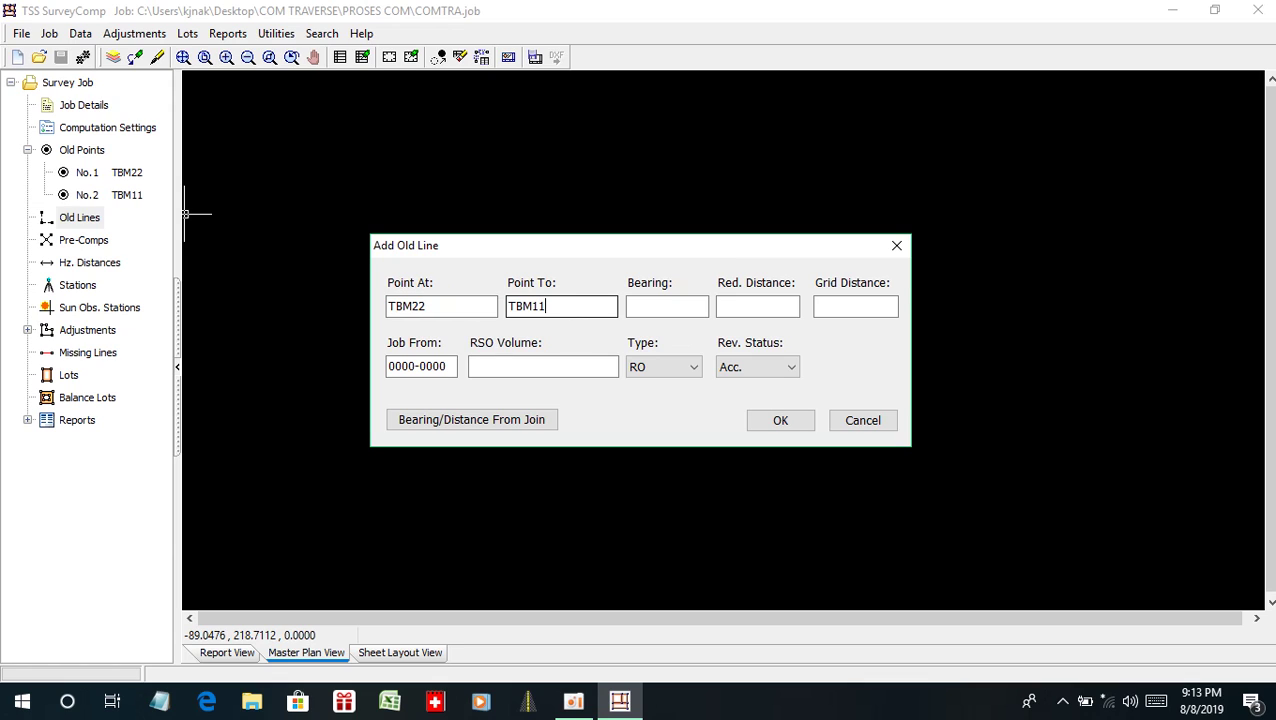
click(493, 421)
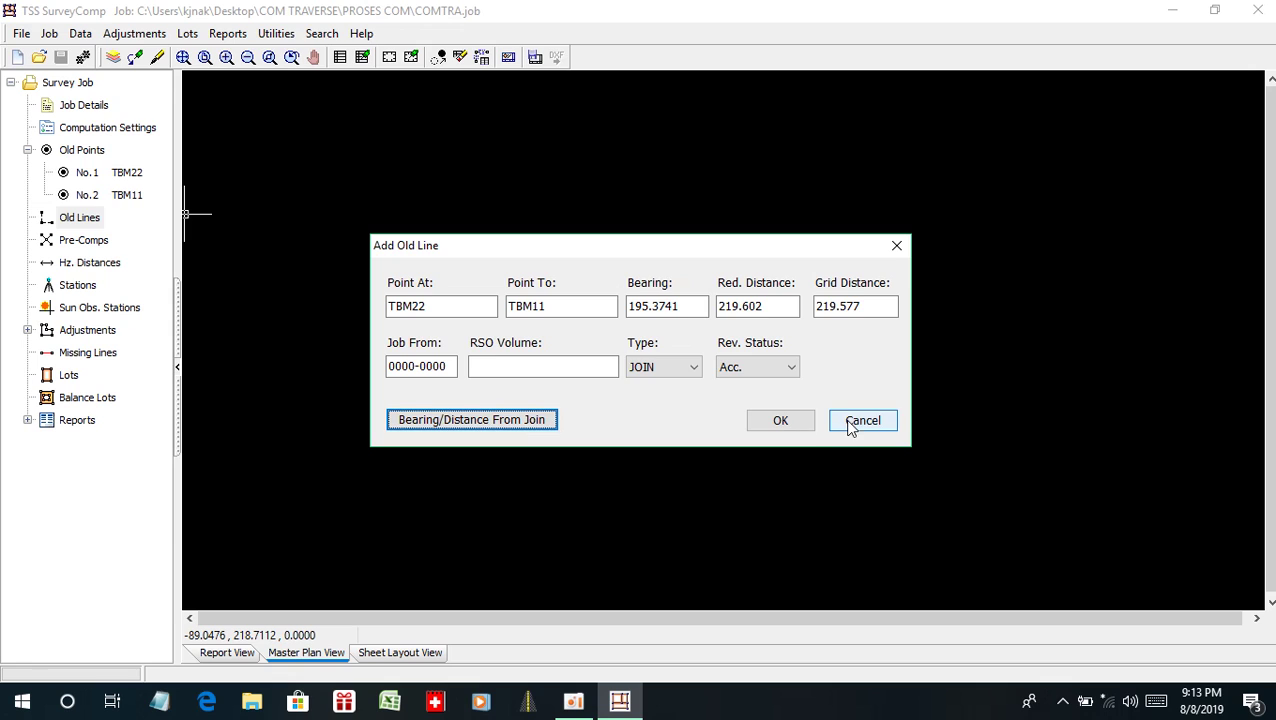
click(795, 423)
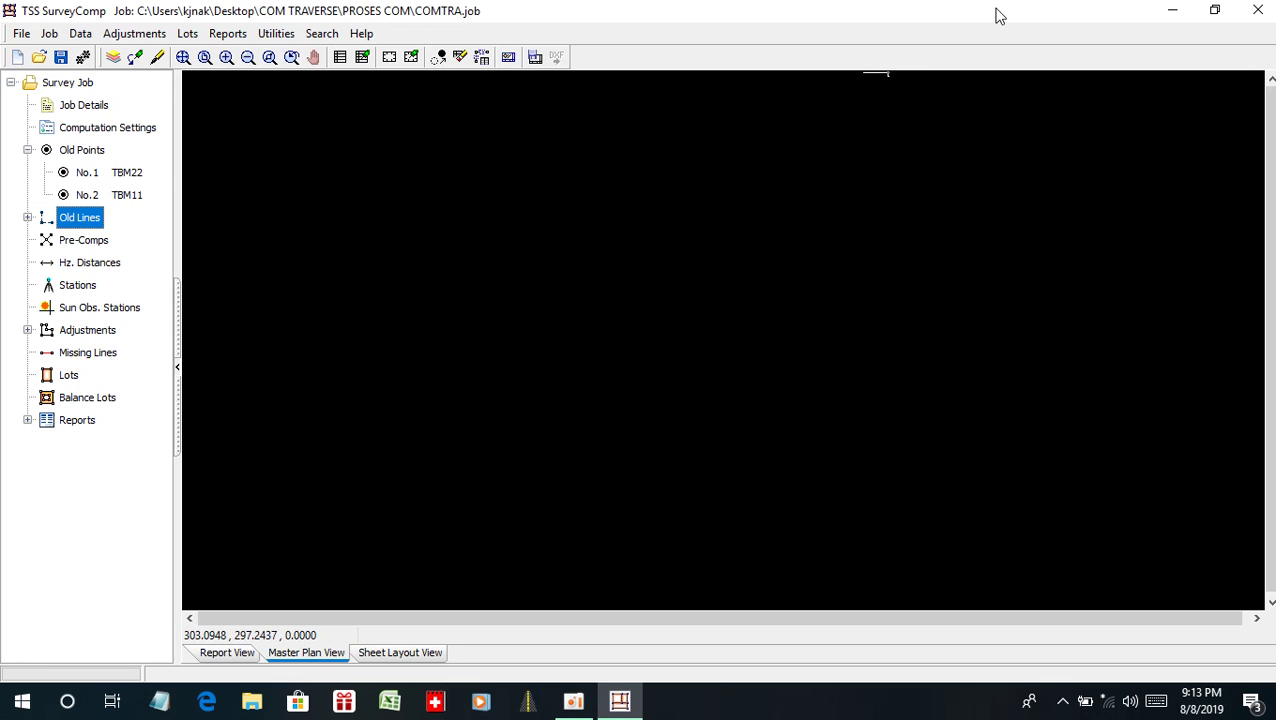
- Open TRAVESE P1905.obs from the desktop's COM TRAVERSE folder in NoteTab Light, dismiss the startup prompts and minimize the editor
click(1176, 17)
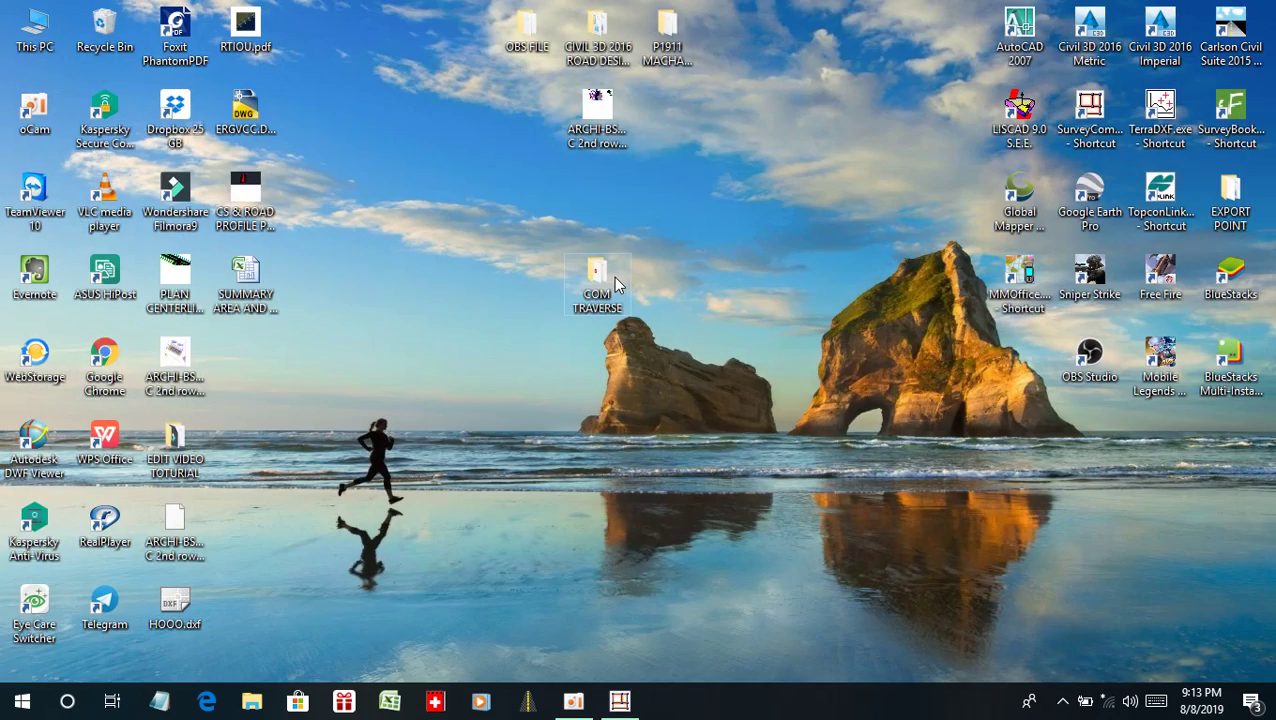
double_click(613, 276)
click(455, 248)
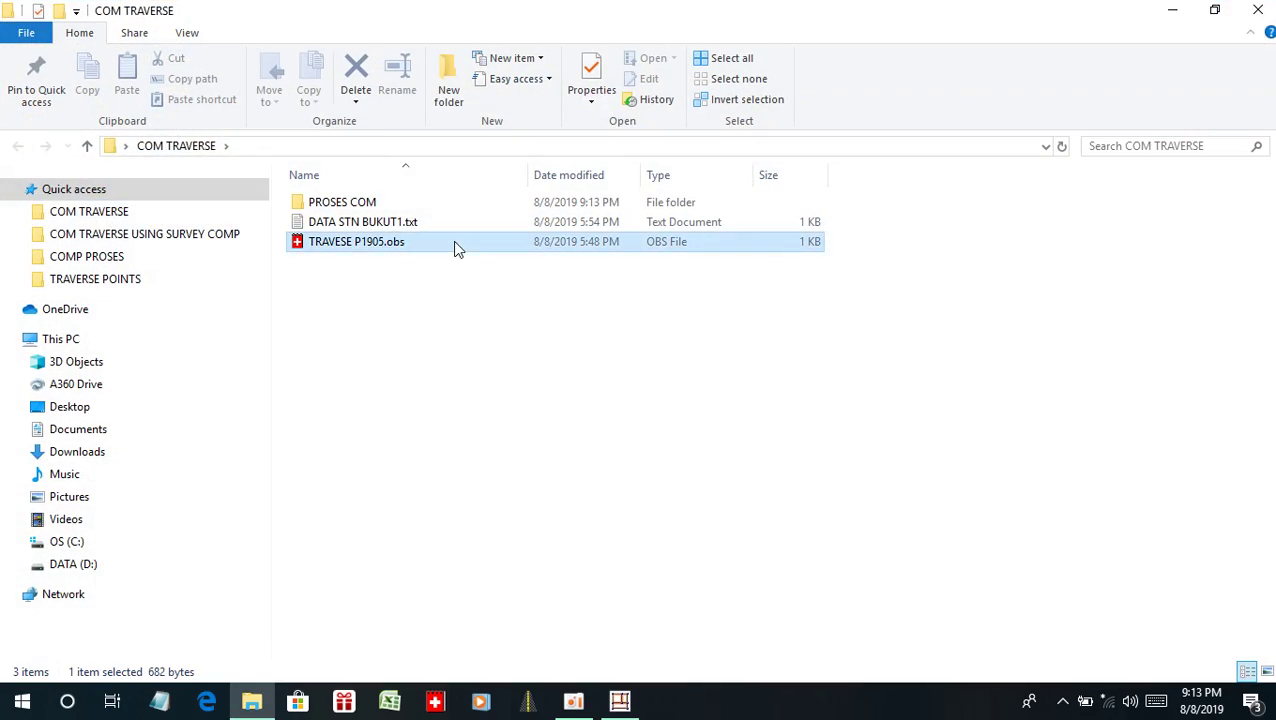
double_click(453, 241)
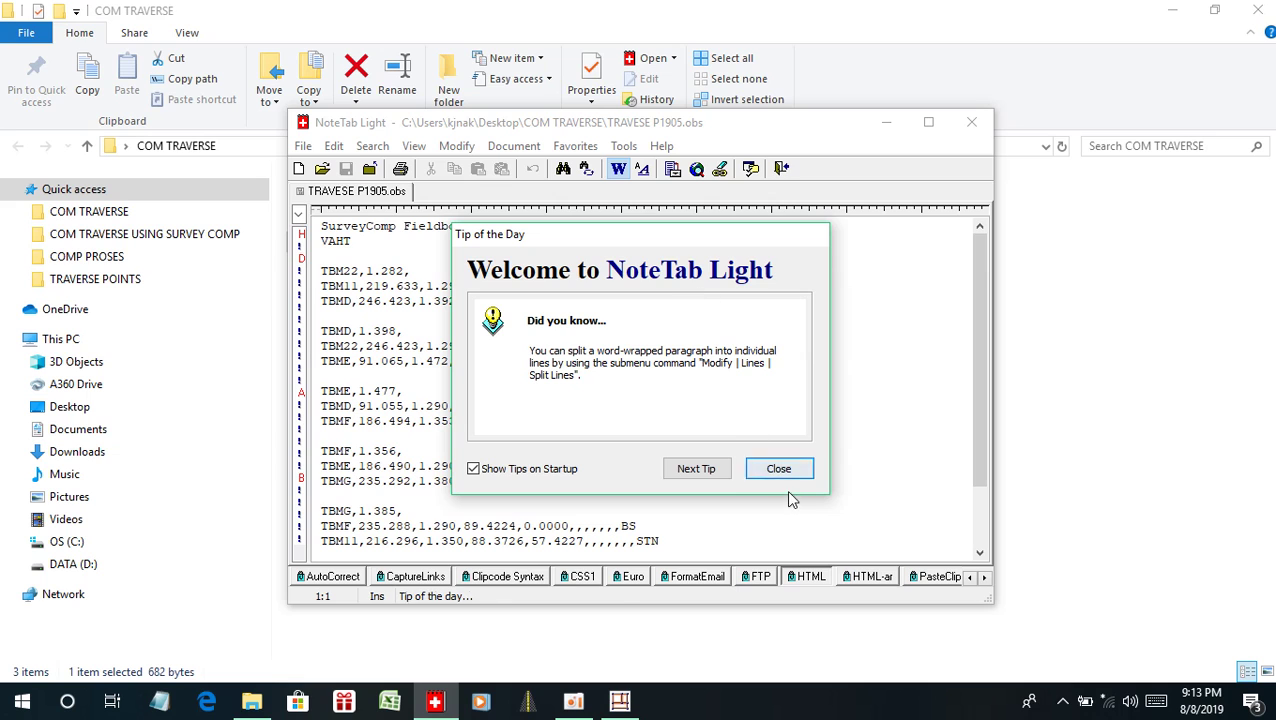
click(781, 470)
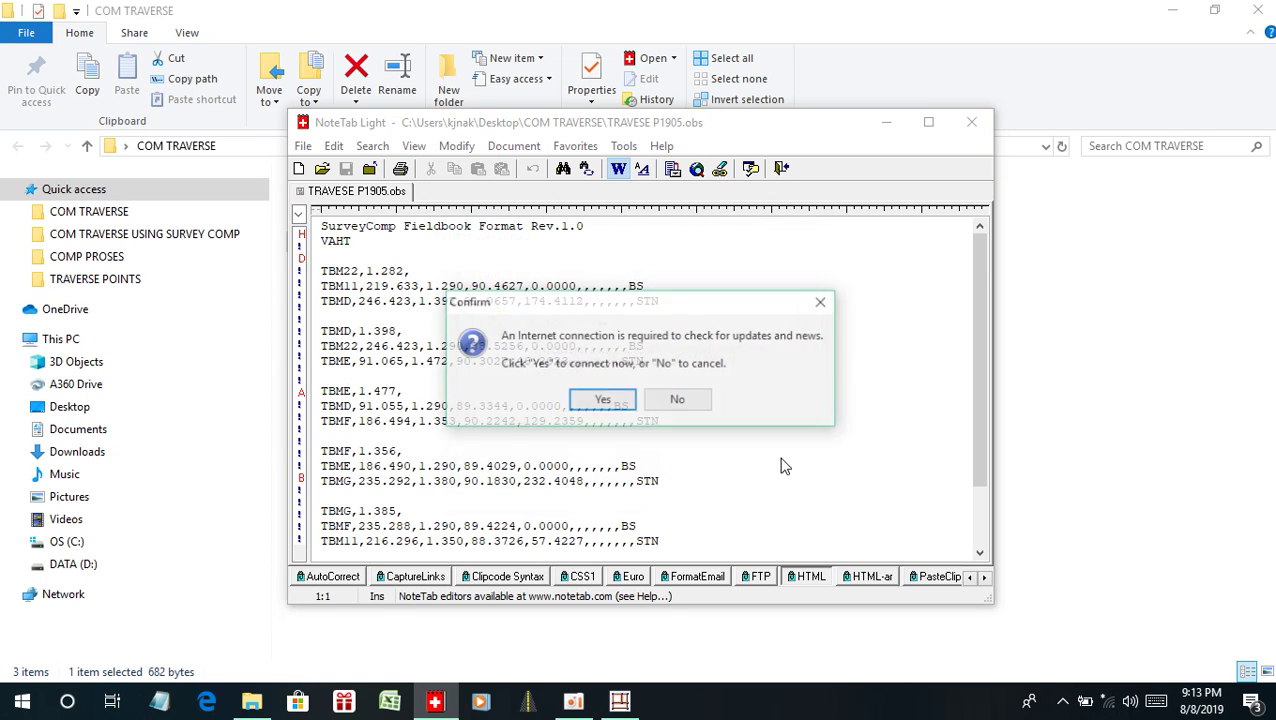
click(678, 400)
click(886, 122)
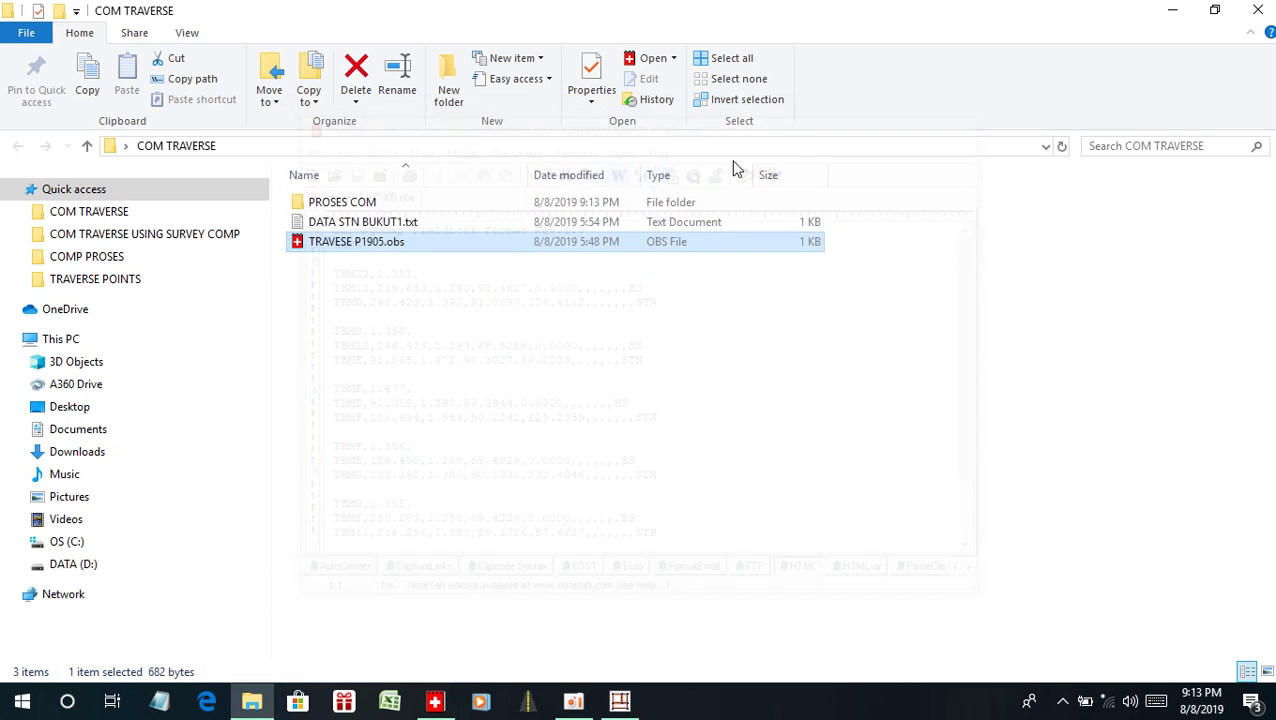
- Open the job's COMTRA.obs file from the PROSES COM folder in NoteTab Light
double_click(559, 206)
click(488, 305)
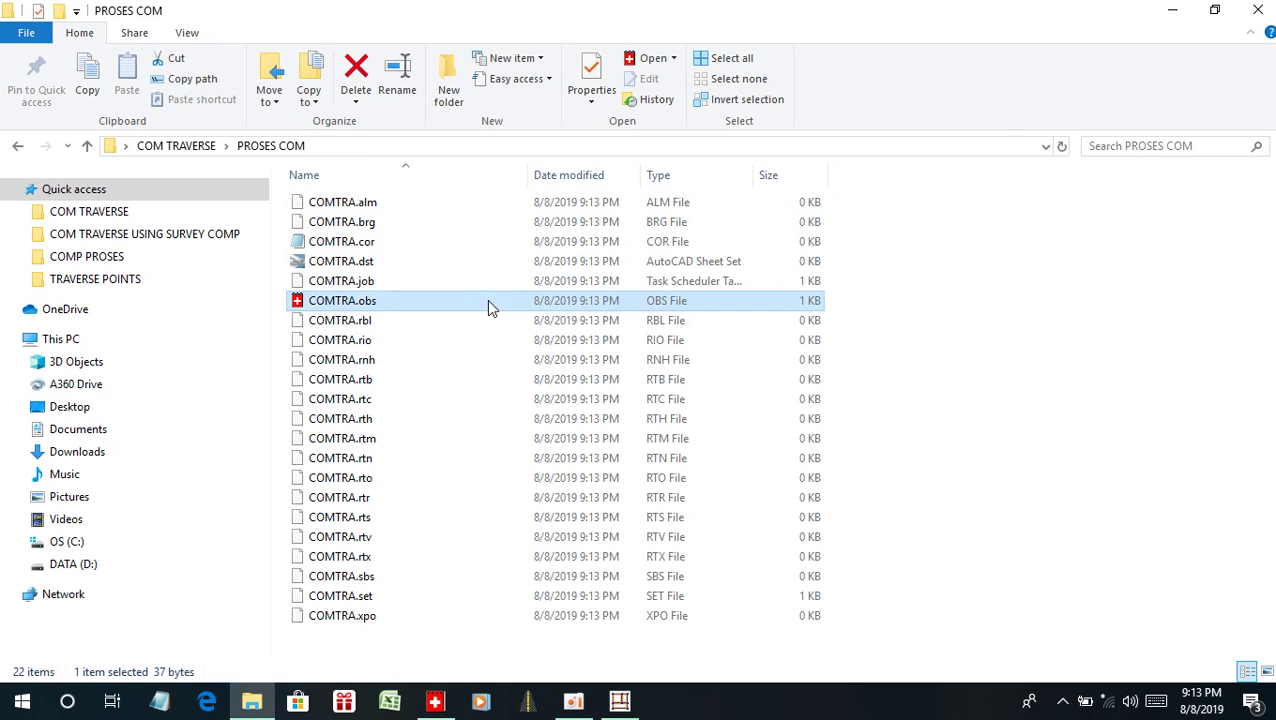
double_click(488, 302)
- Copy the entire fieldbook text of TRAVESE P1905.obs
click(373, 192)
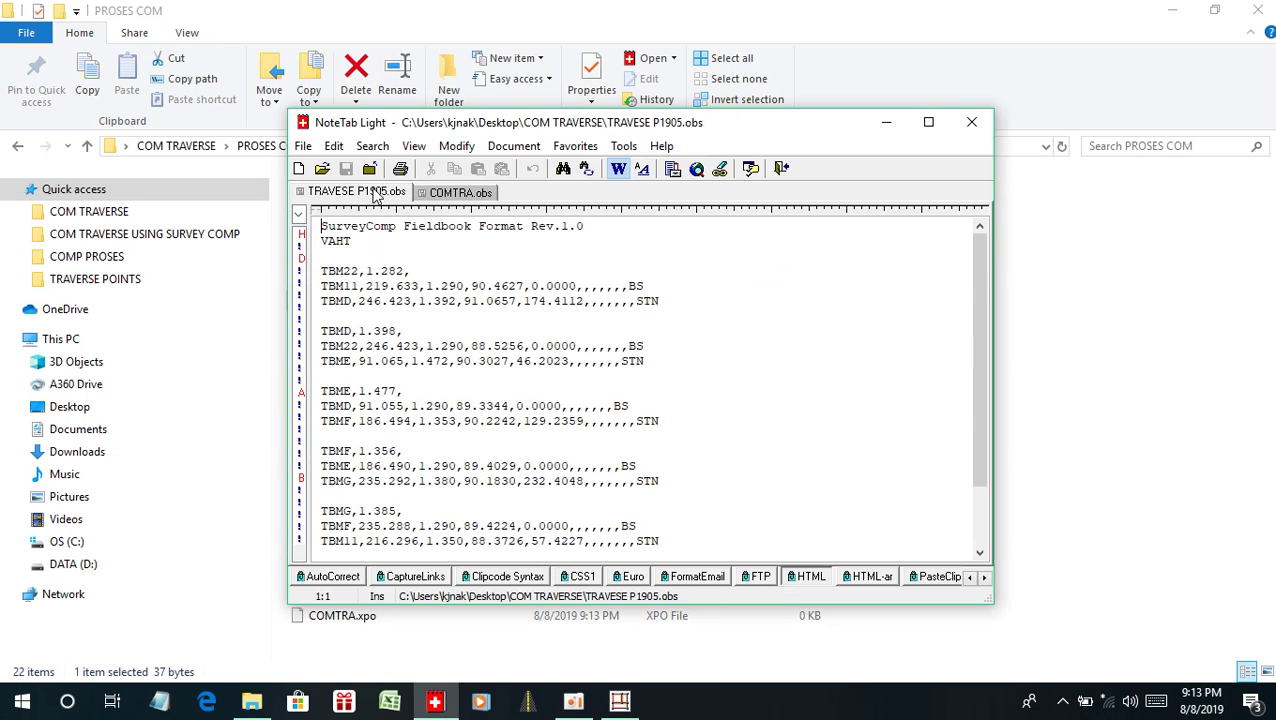
right_click(508, 291)
click(577, 437)
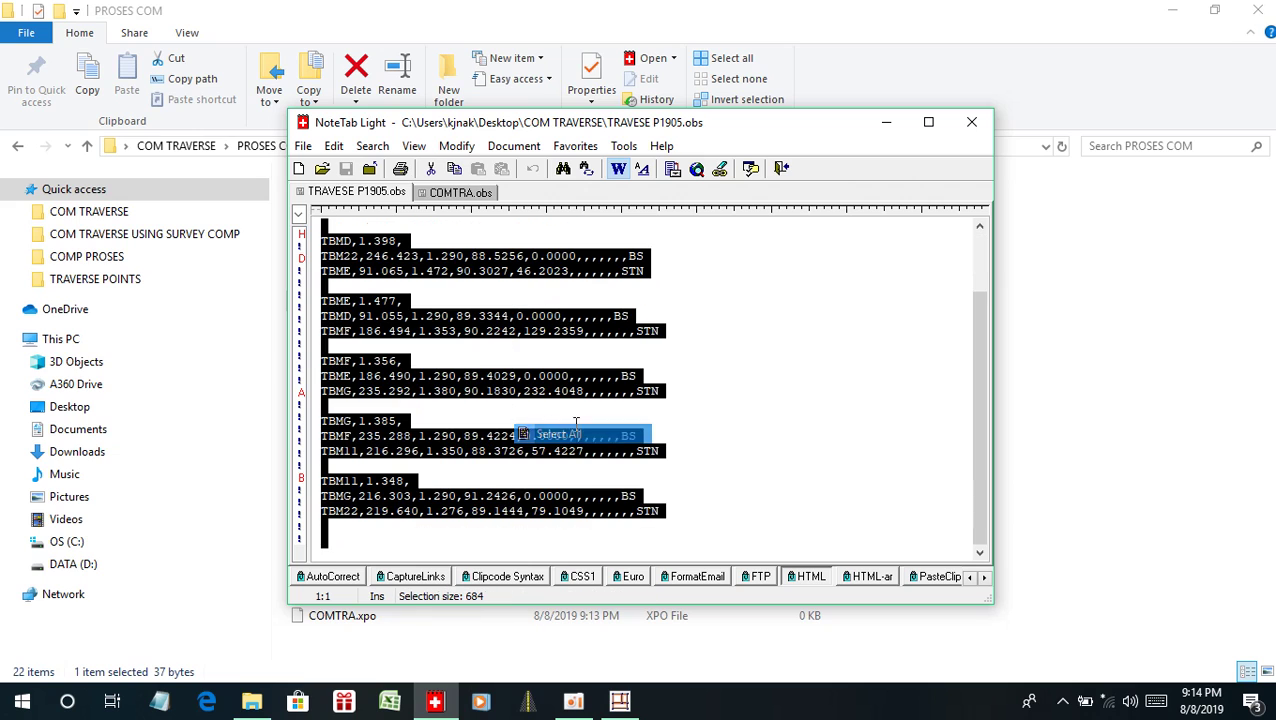
right_click(458, 332)
click(536, 412)
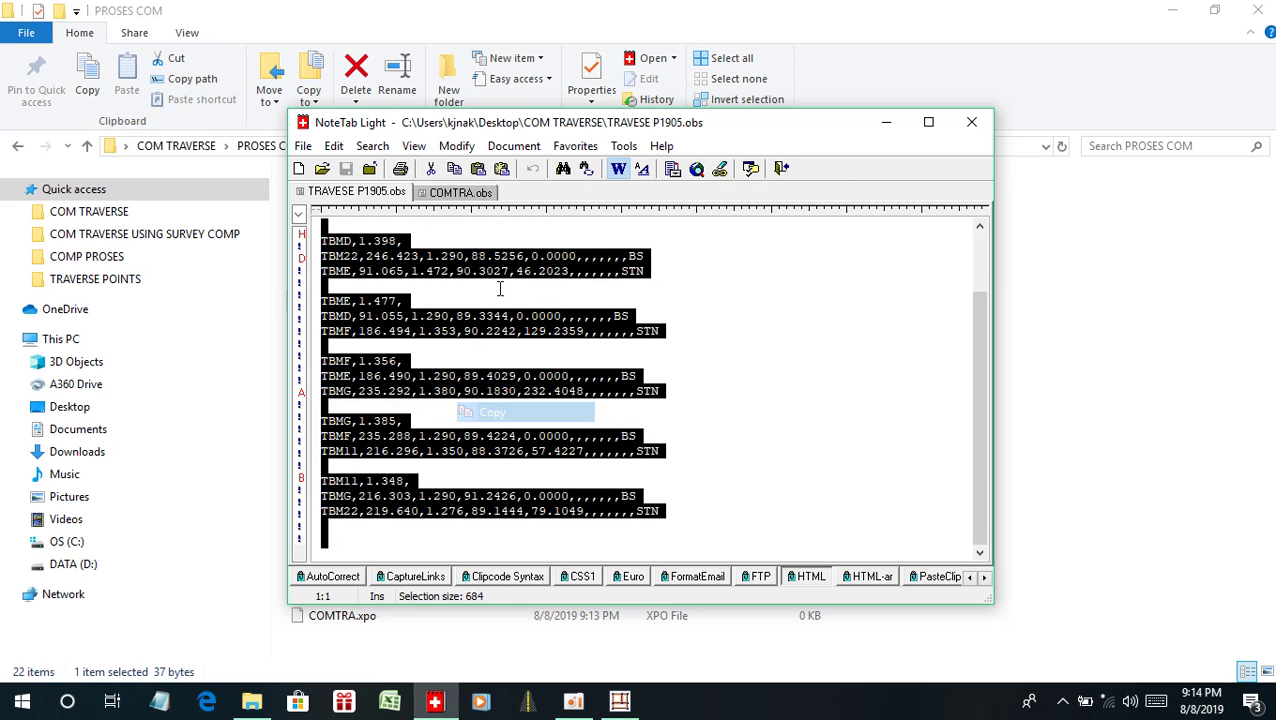
- Replace the contents of COMTRA.obs with the fieldbook text copied from TRAVESE P1905.obs
click(484, 192)
drag(588, 228, 320, 228)
key(Delete)
right_click(342, 232)
click(374, 333)
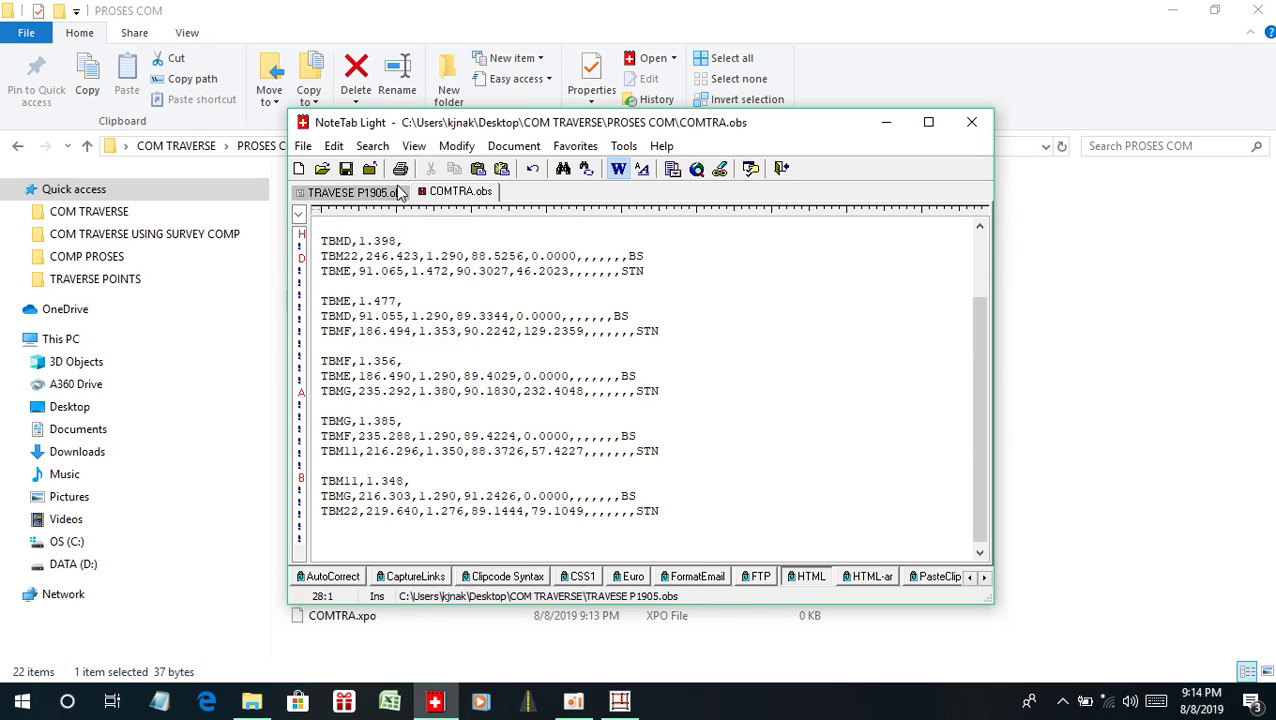
- Switch to SurveyComp, save the current job and reopen COMTRA.job from the PROSES COM folder
click(887, 123)
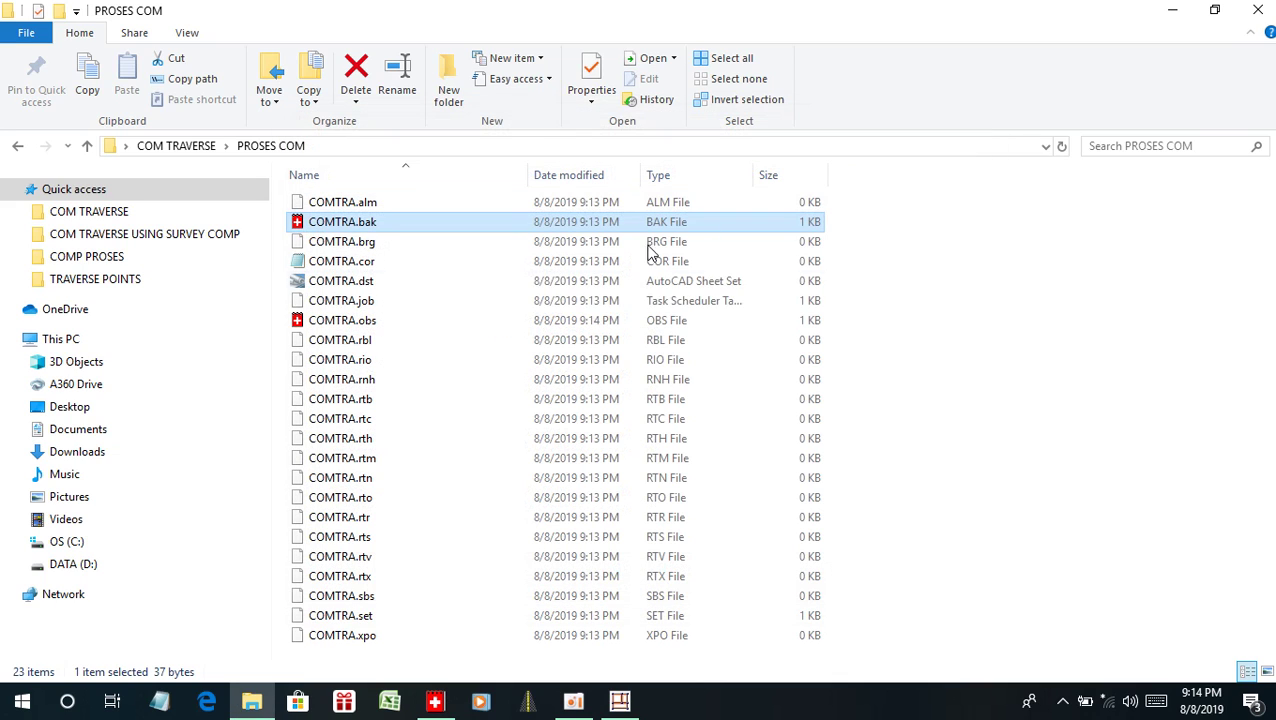
click(1174, 11)
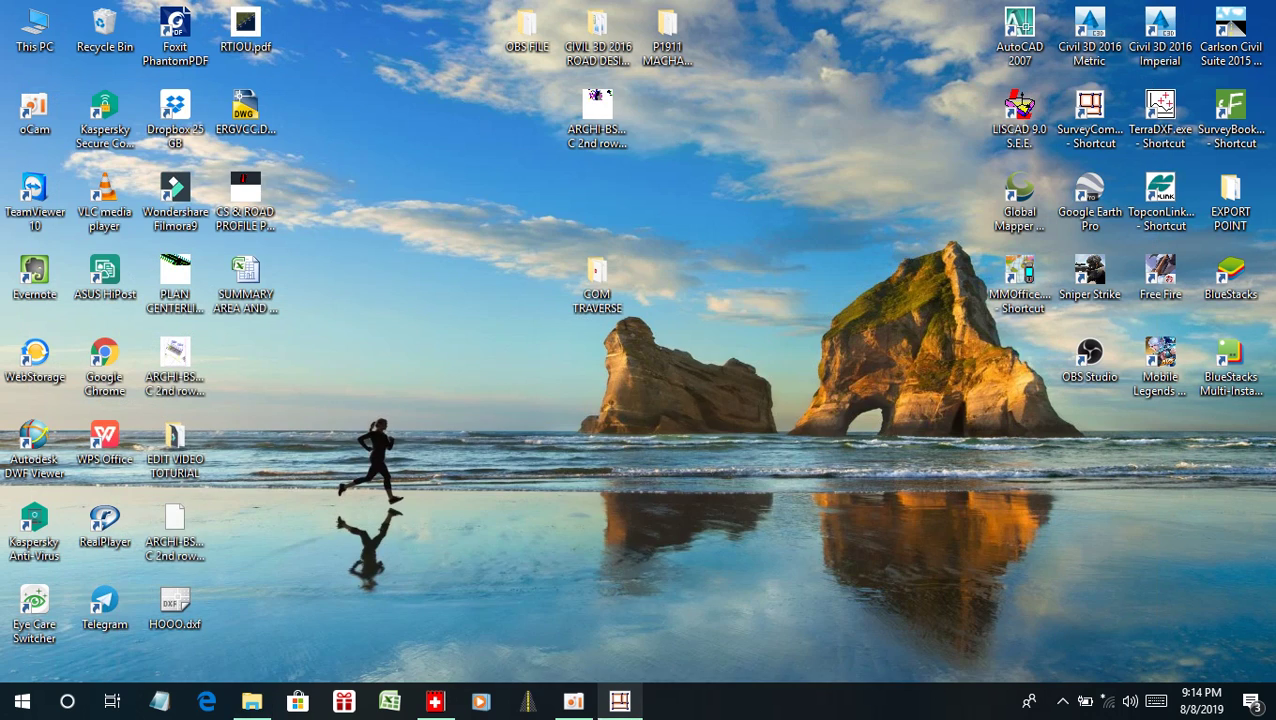
click(620, 702)
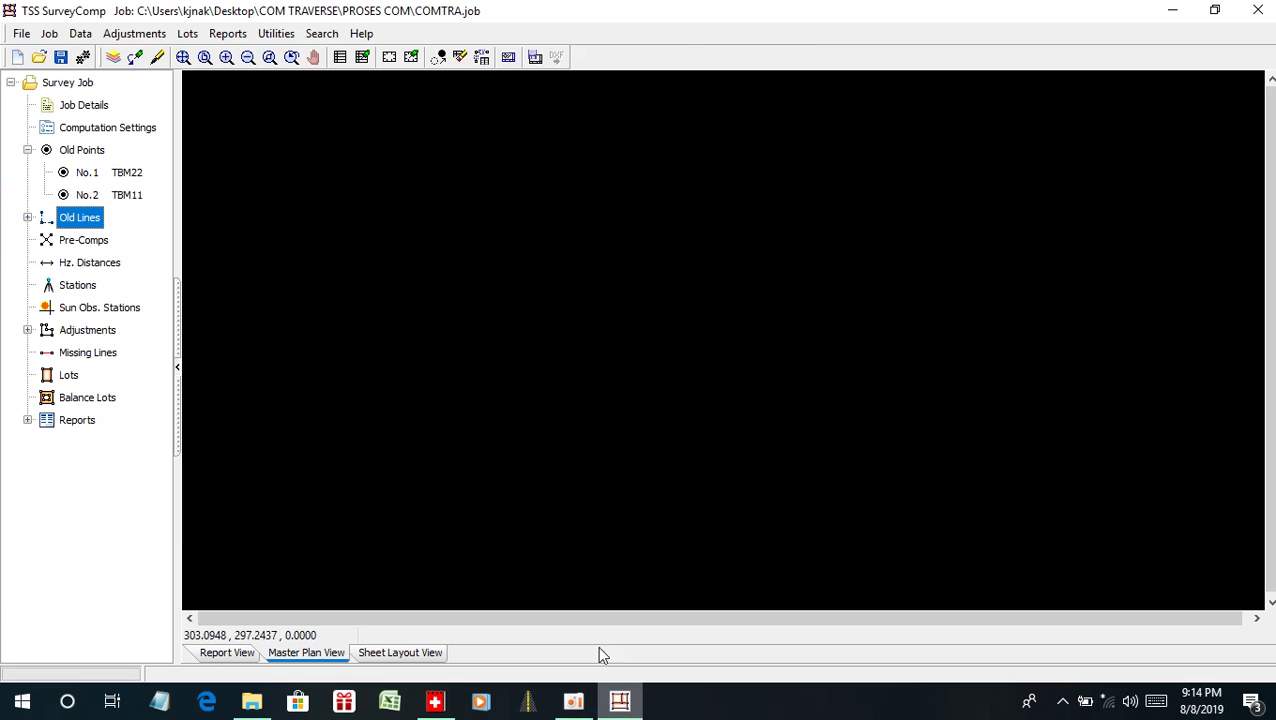
click(38, 57)
click(693, 355)
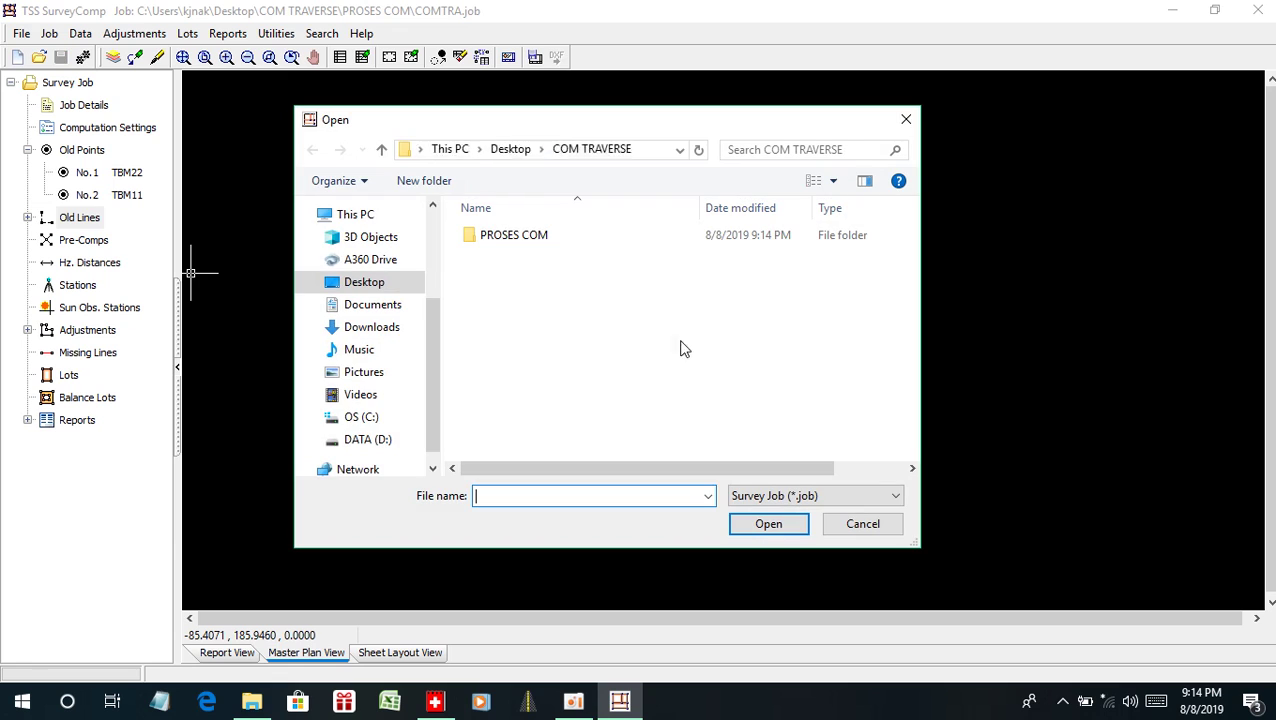
double_click(575, 237)
click(575, 237)
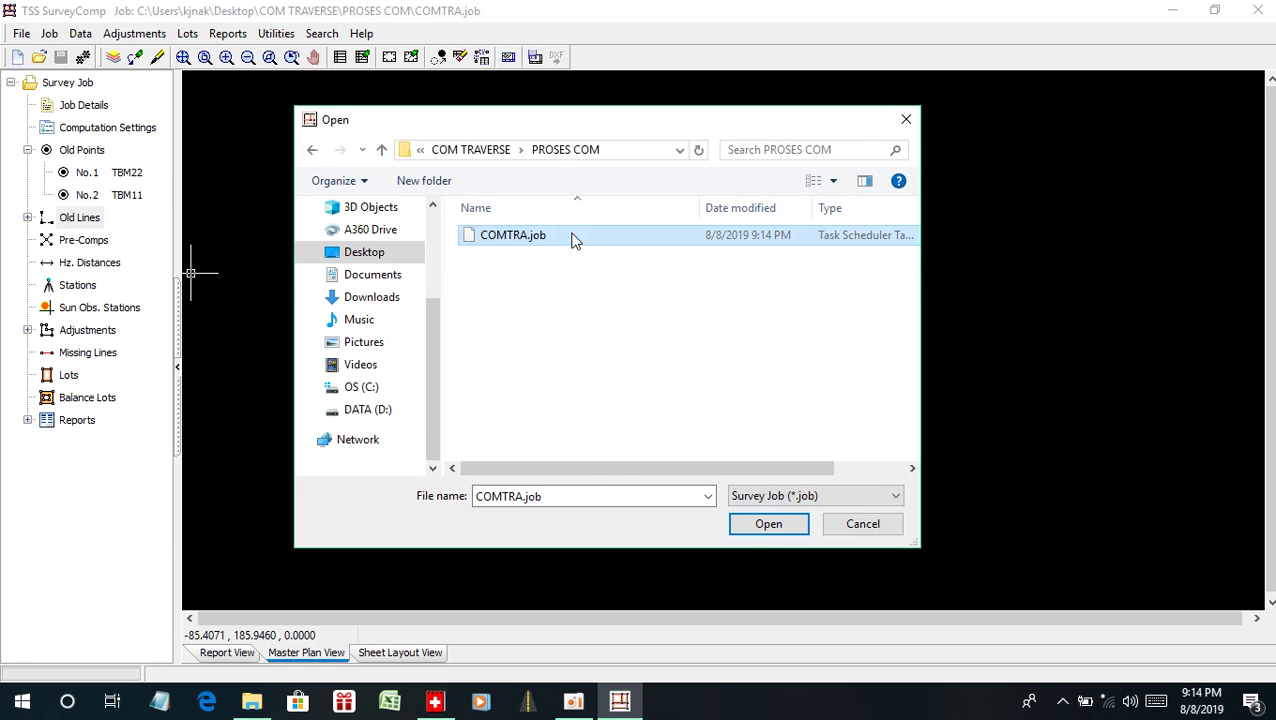
click(766, 522)
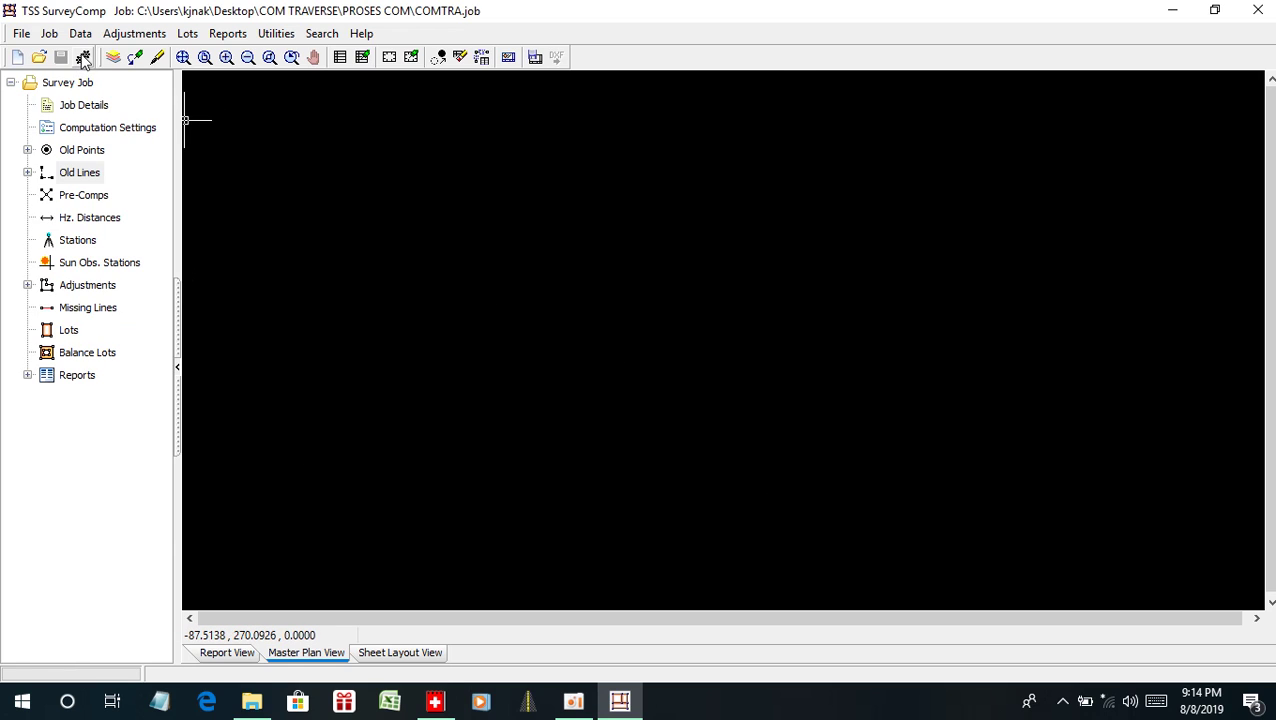
- Compute the job, dismiss the report and expand the Old Points and Old Lines entries in the job tree
click(954, 150)
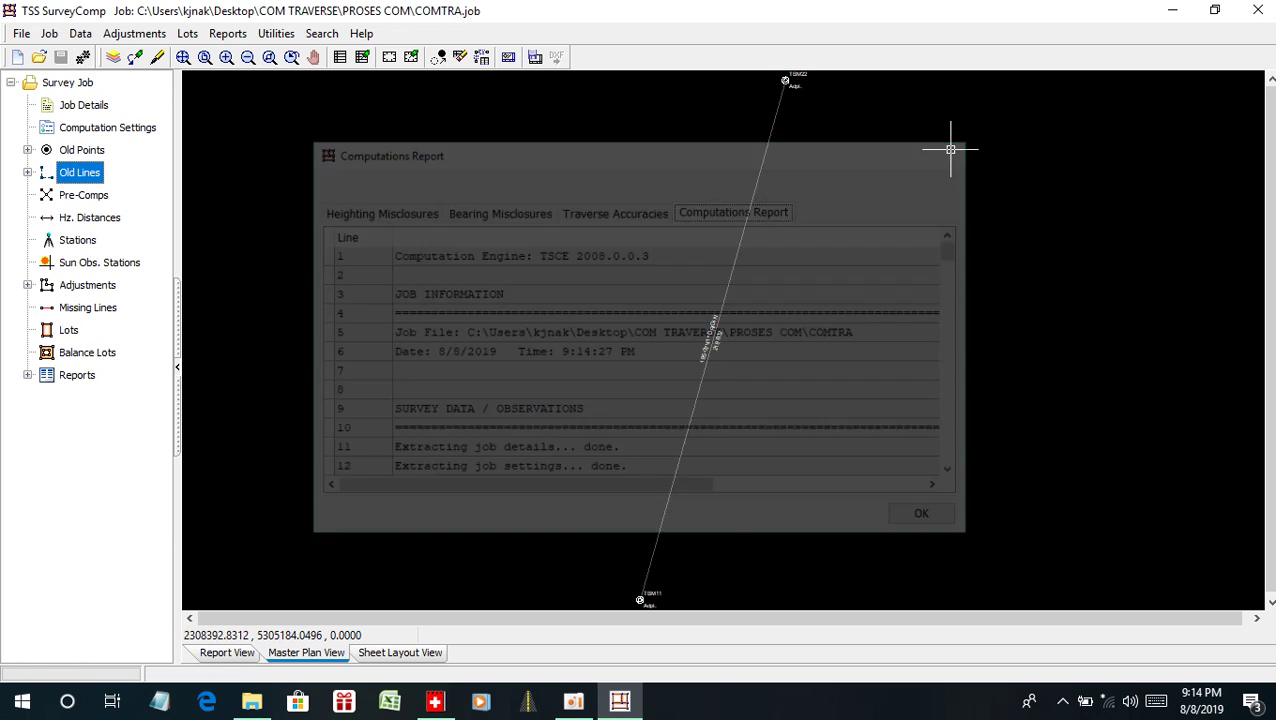
scroll(712, 250, down, 3)
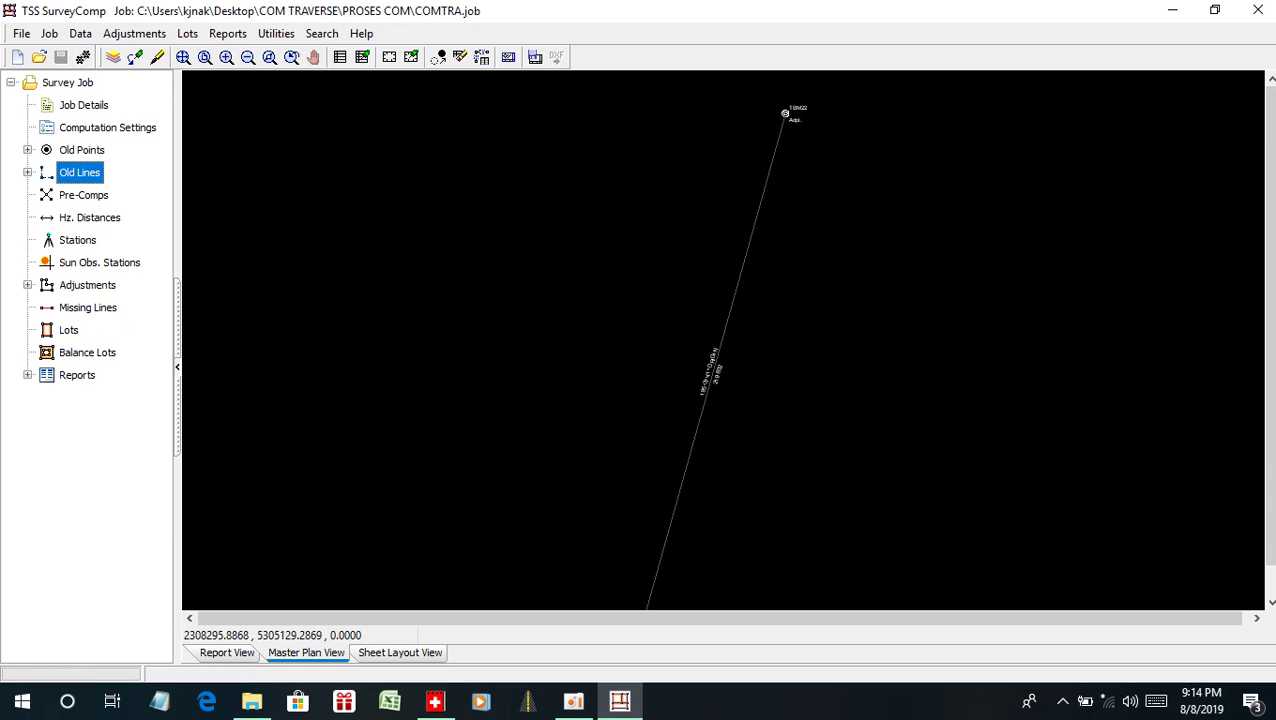
click(27, 172)
click(27, 150)
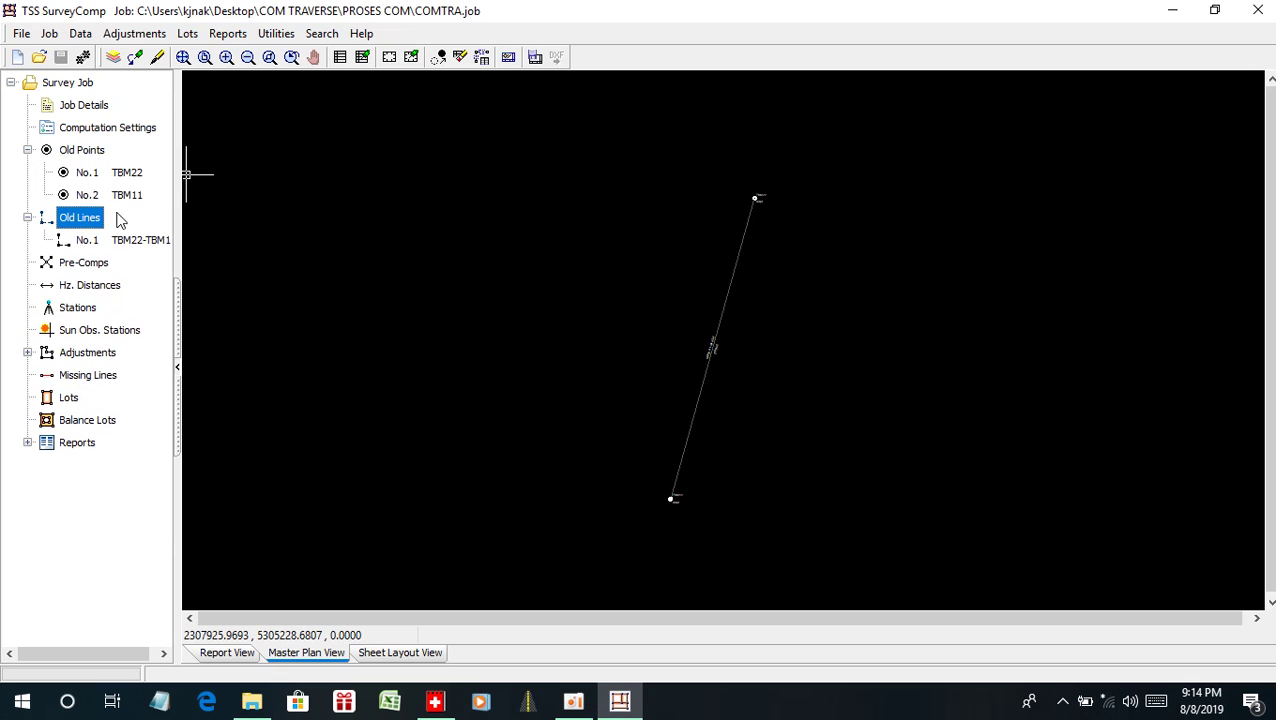
- Define V.A. heighting adjustment route 1 as TBM22 TBMD TBME TBMF TBMG TBM11
click(134, 33)
click(170, 80)
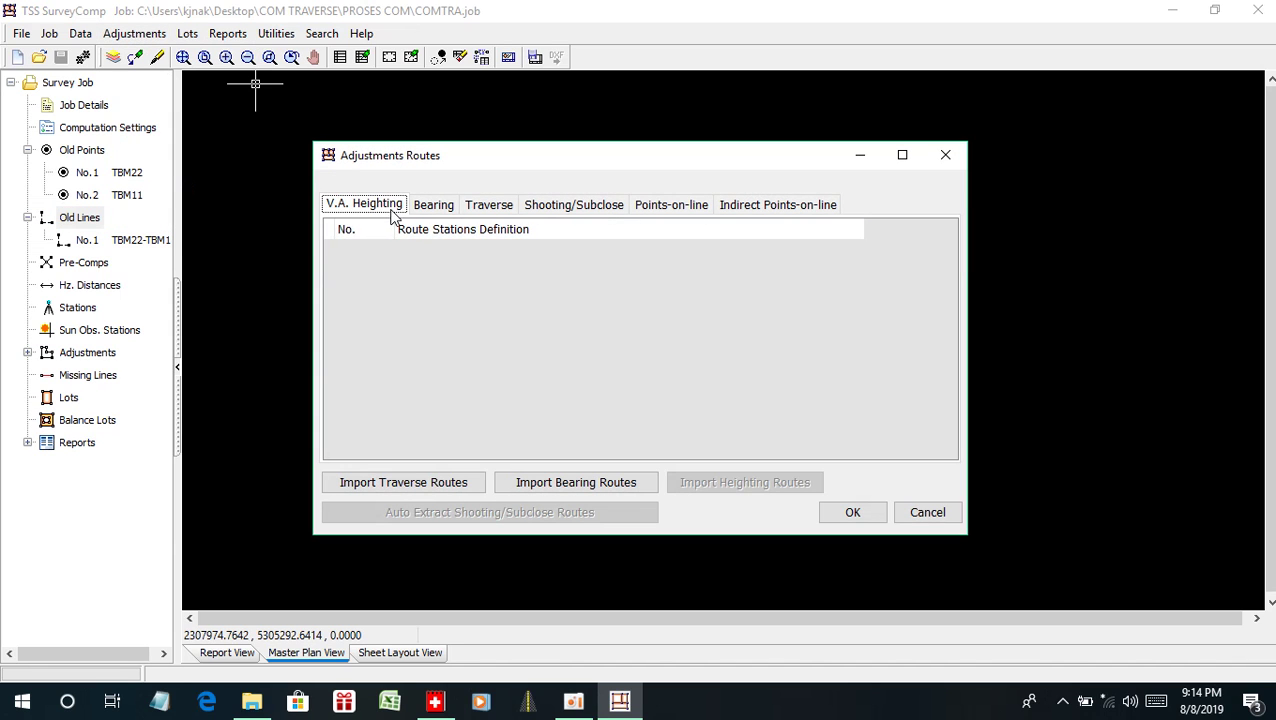
click(394, 266)
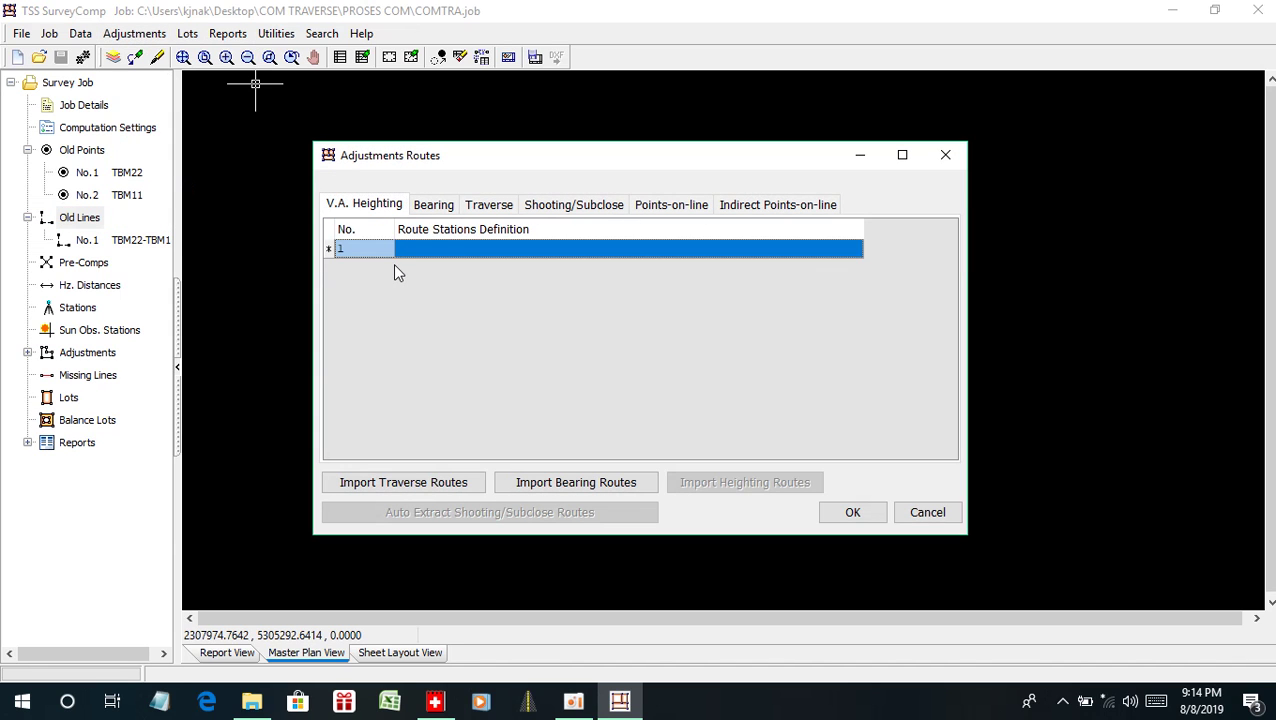
click(405, 249)
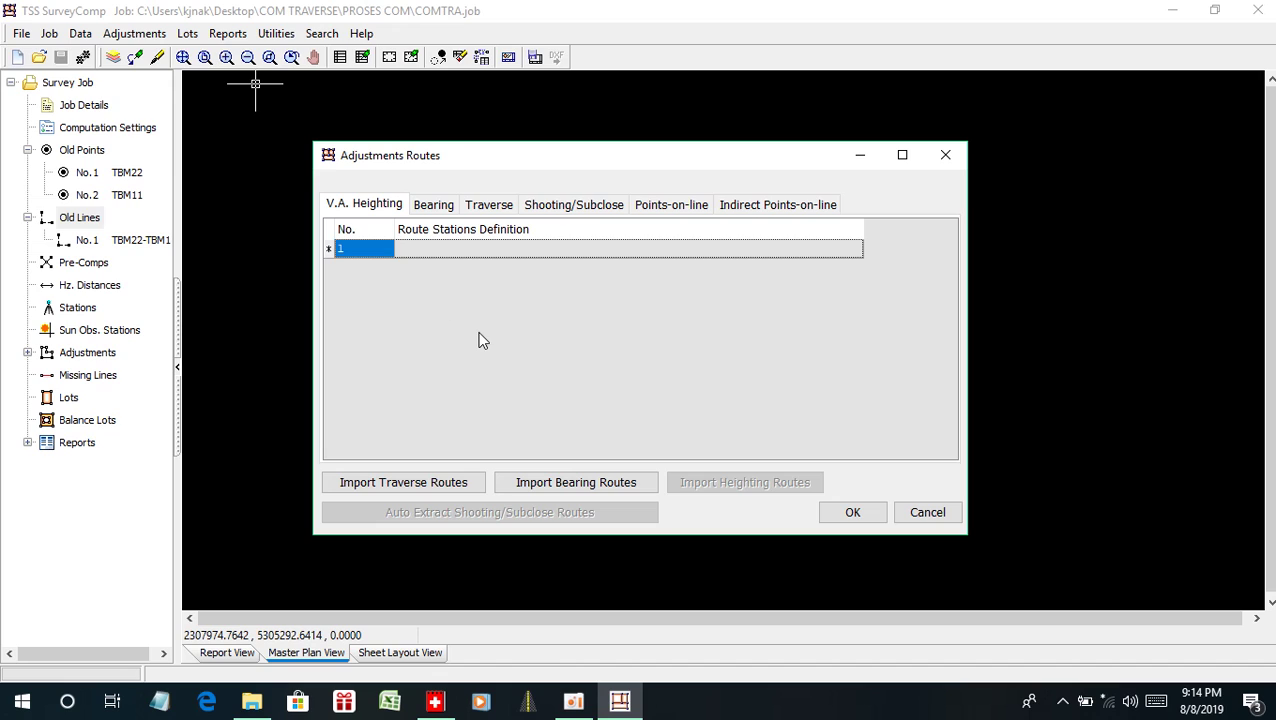
text(TBM22 TBMD TBME TBMF TBMG TBM)
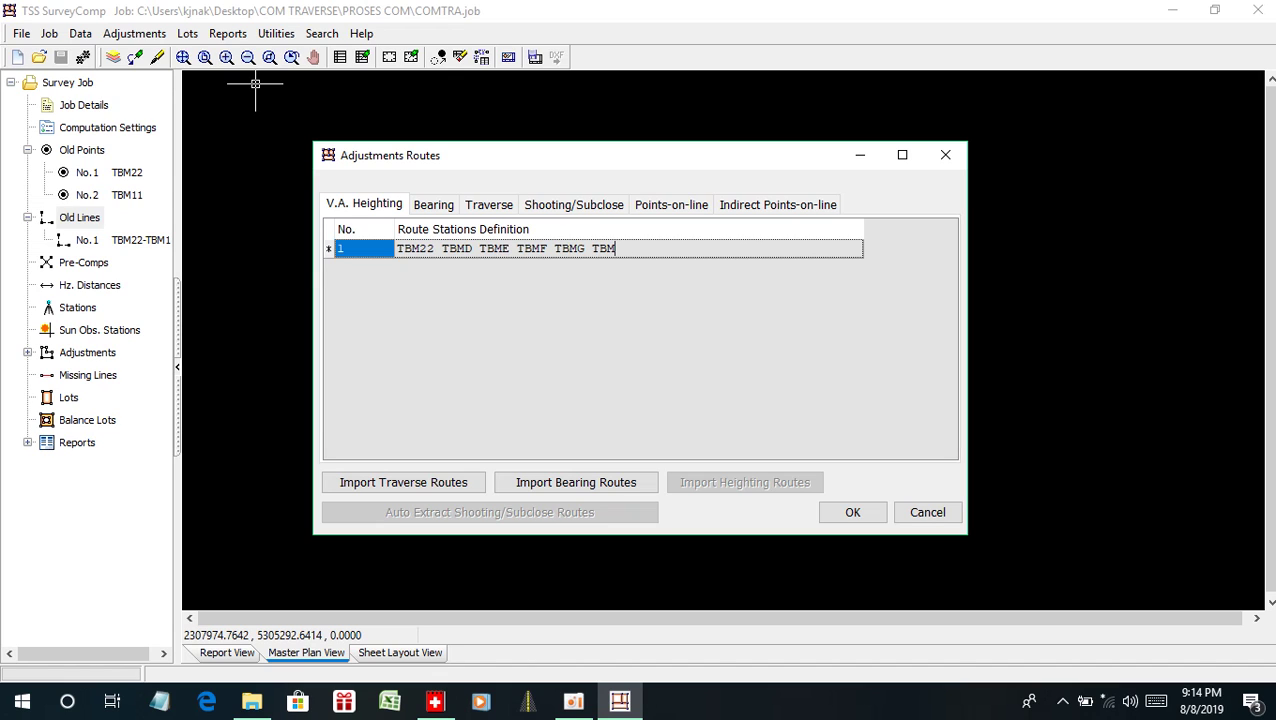
text(11)
- Define bearing adjustment route 1 as TBM22 TBMD TBME TBMF TBMG TBM11
click(433, 205)
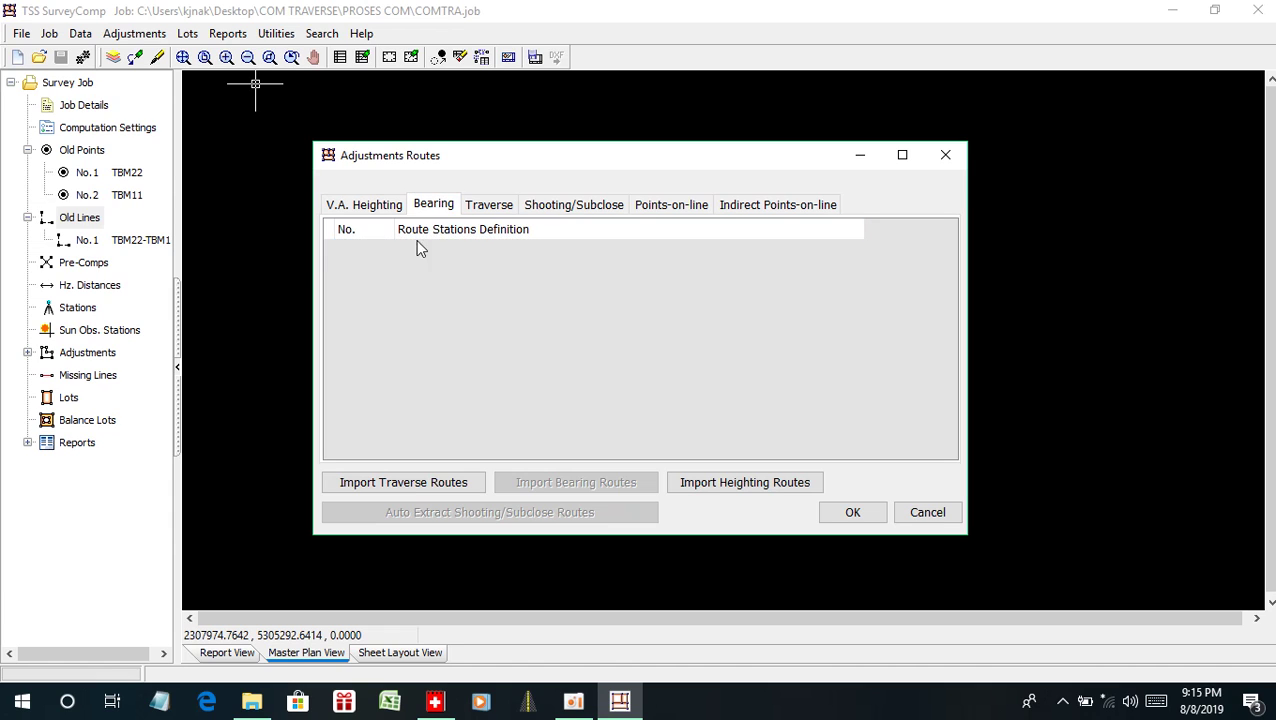
click(366, 236)
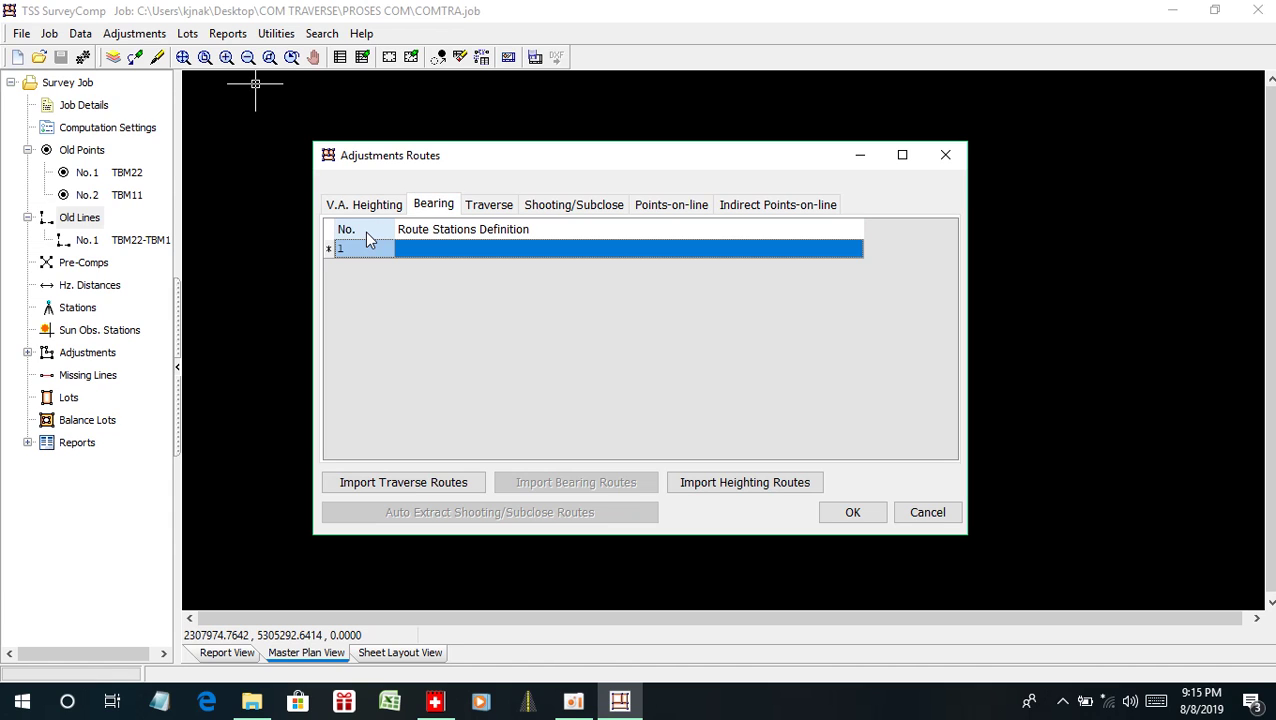
click(433, 250)
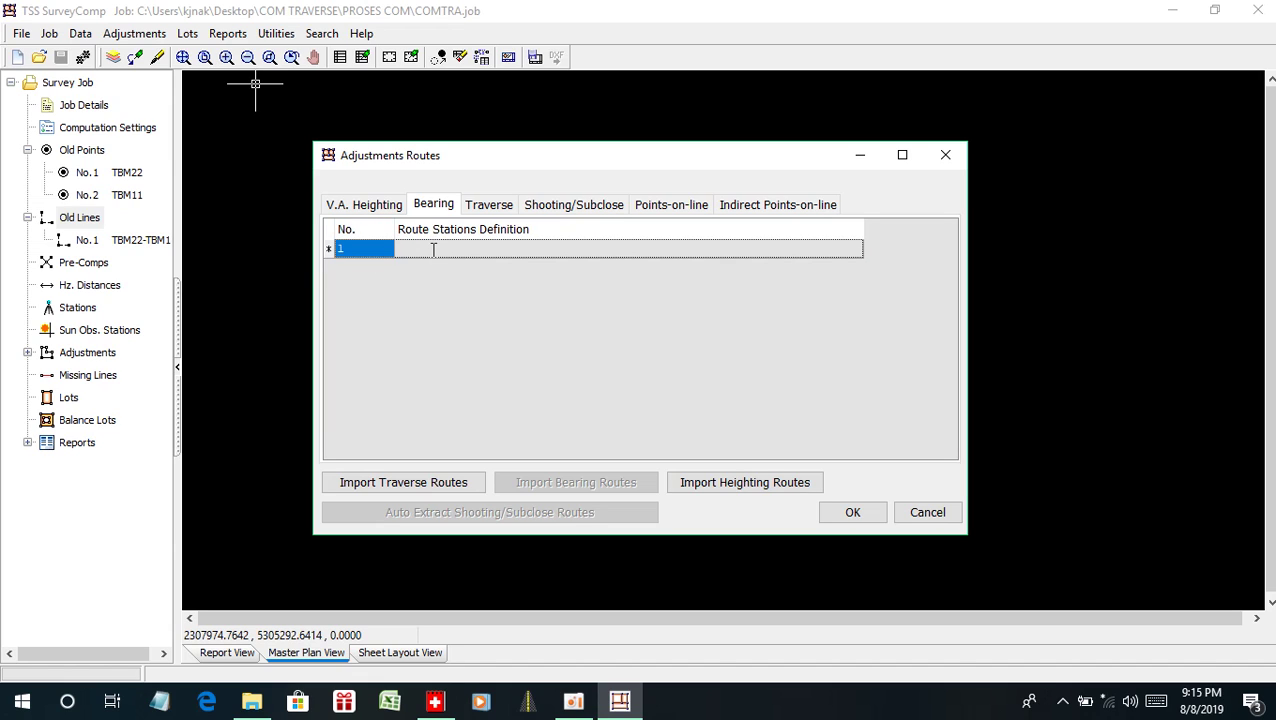
text(TBM22 TBMD TBME TBMF TBMG)
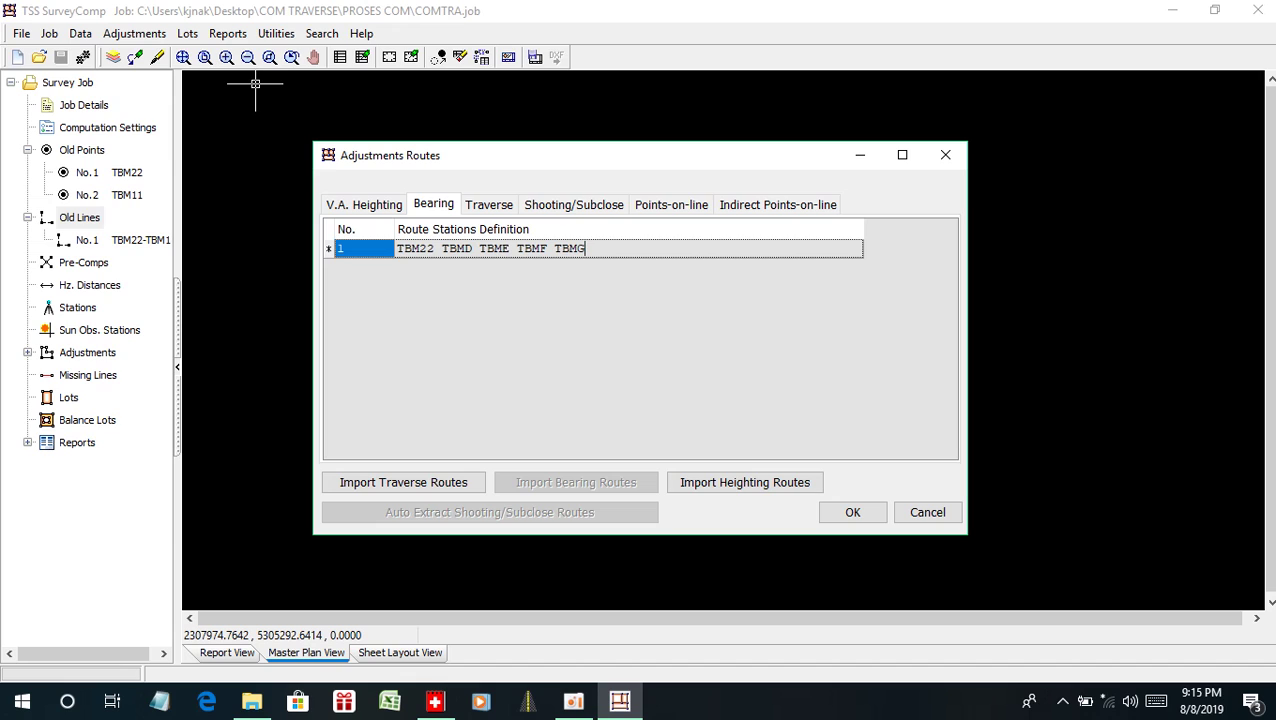
text( TBM11)
- Define traverse adjustment route 1 as TBM22 TBMD TBME TBMF TBMG TBM11 and accept the adjustment routes
click(487, 208)
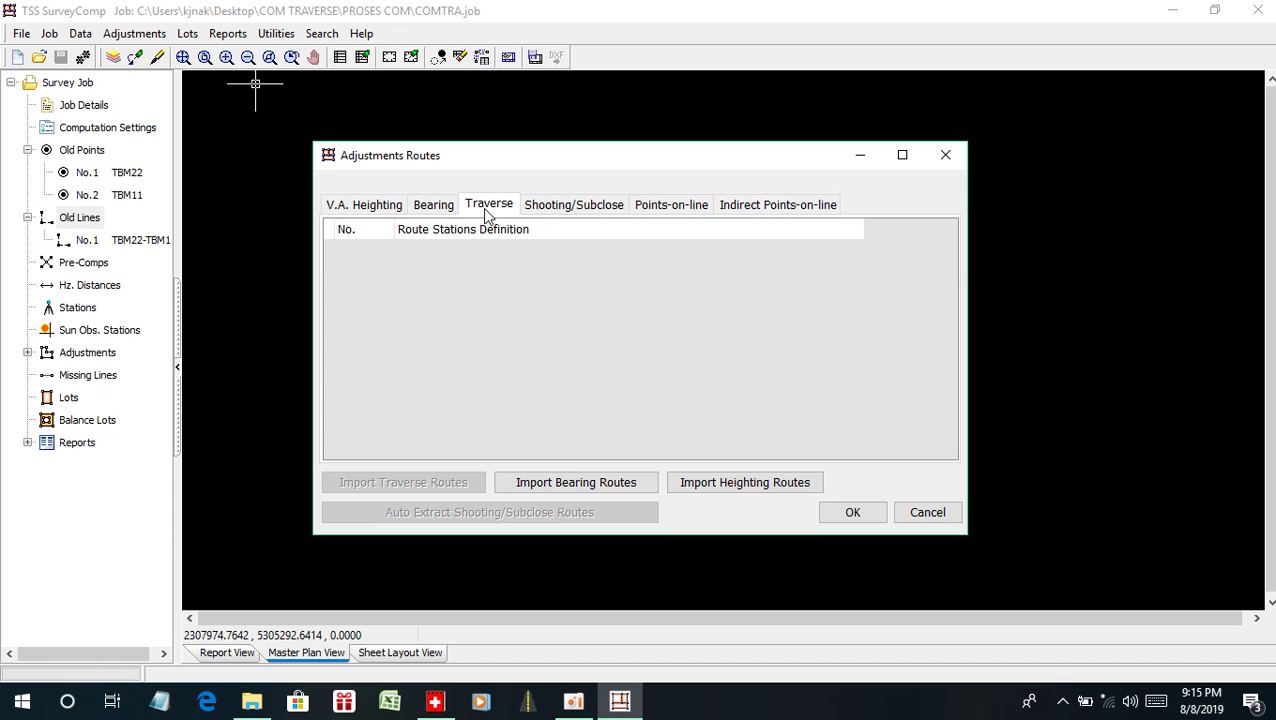
click(343, 247)
click(424, 247)
text(TBM22 TBMD)
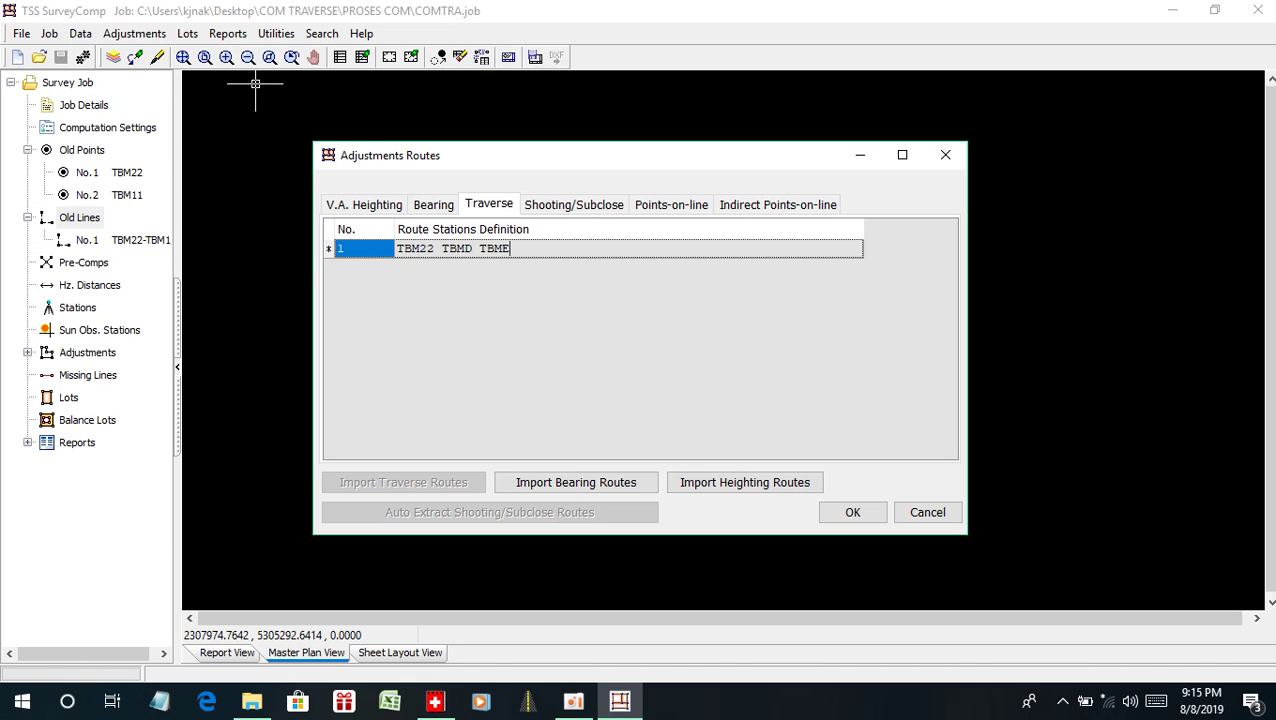
text(TBMF TBMG TBM11)
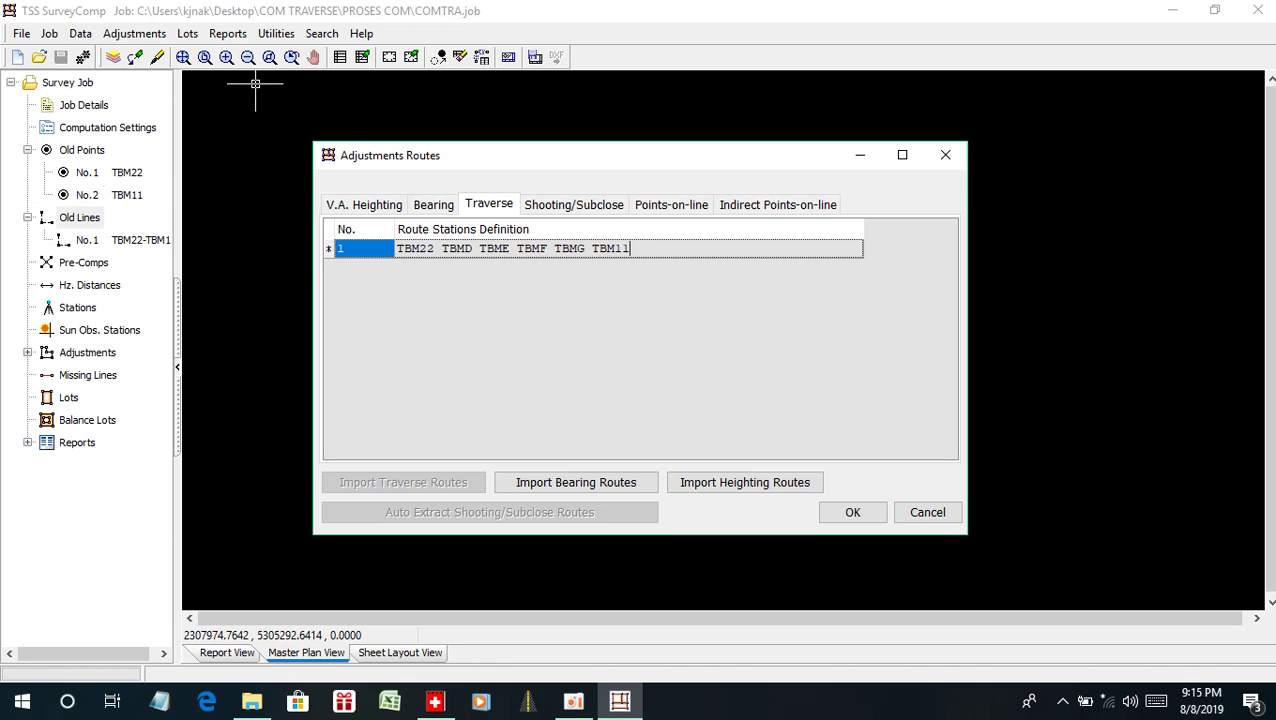
click(850, 512)
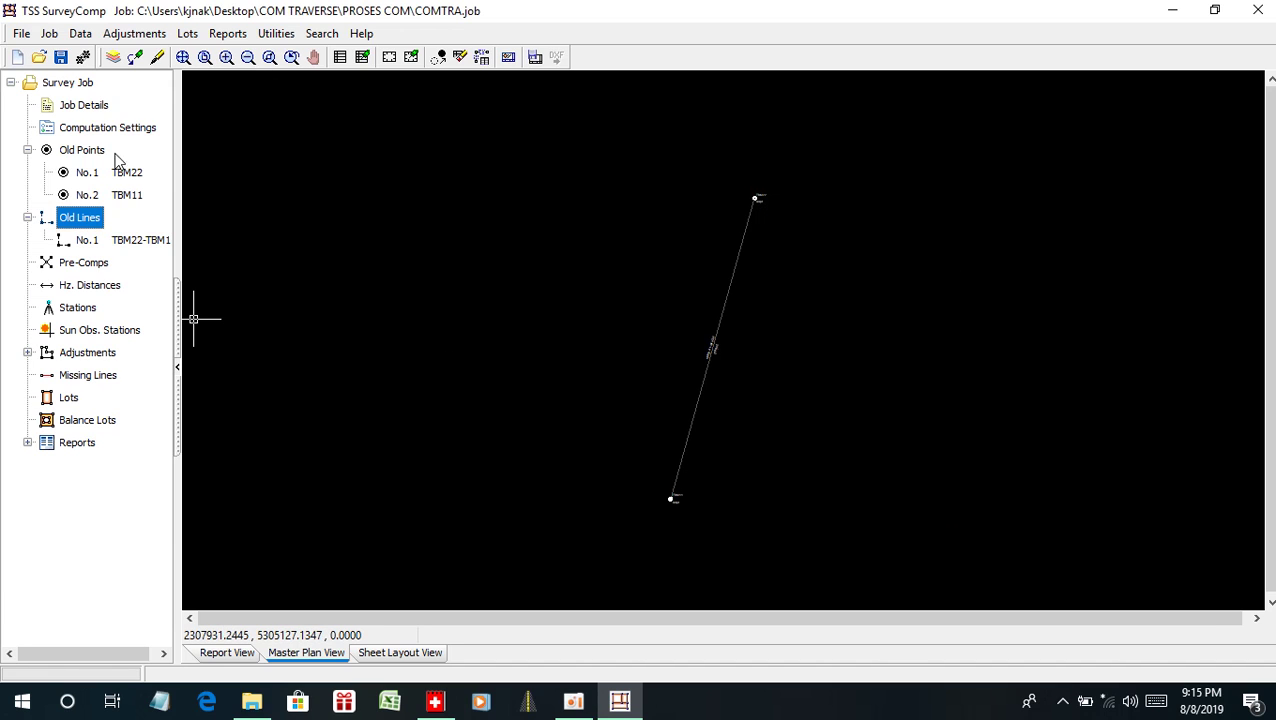
- Save the changes to the job and reopen COMTRA.job
click(40, 58)
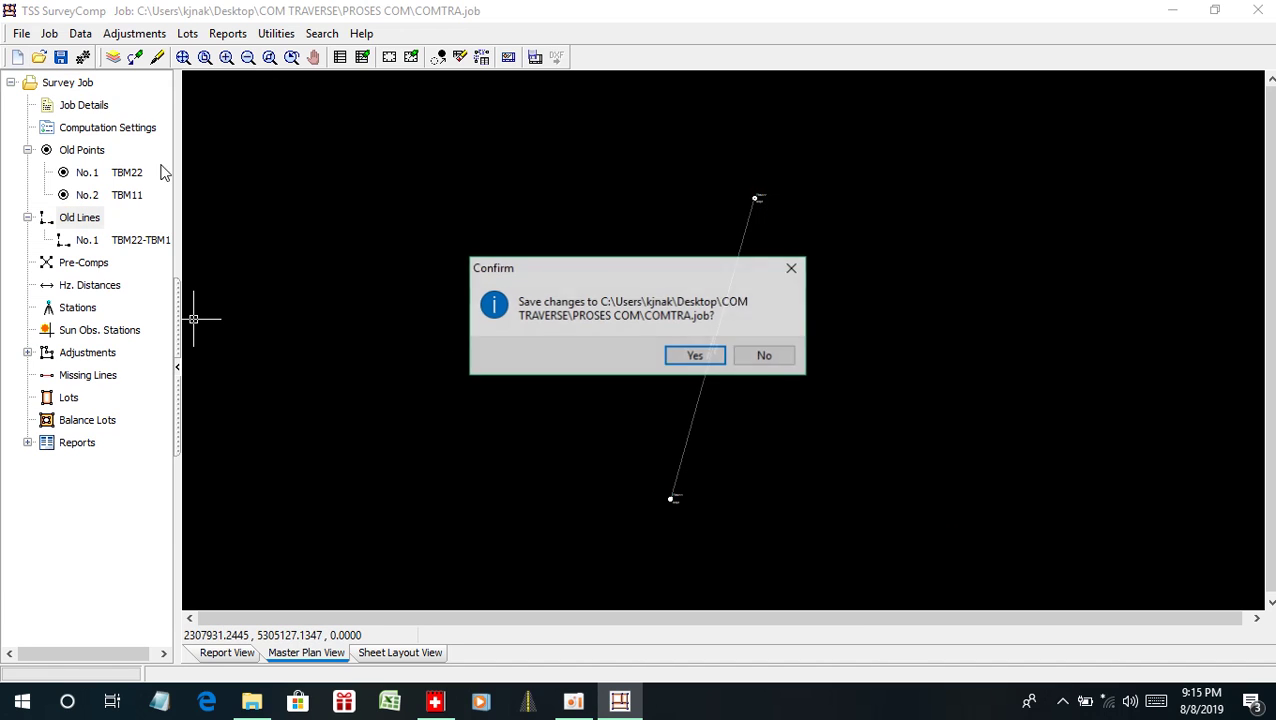
key(Return)
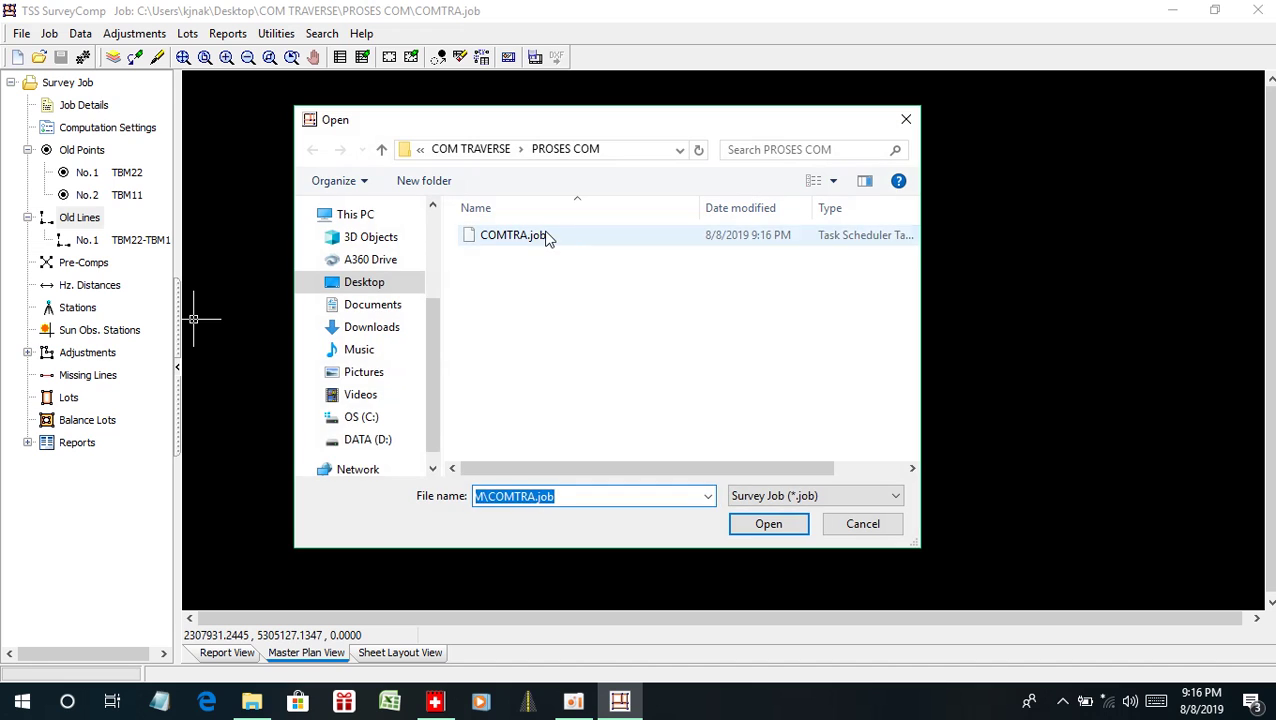
click(512, 235)
click(769, 524)
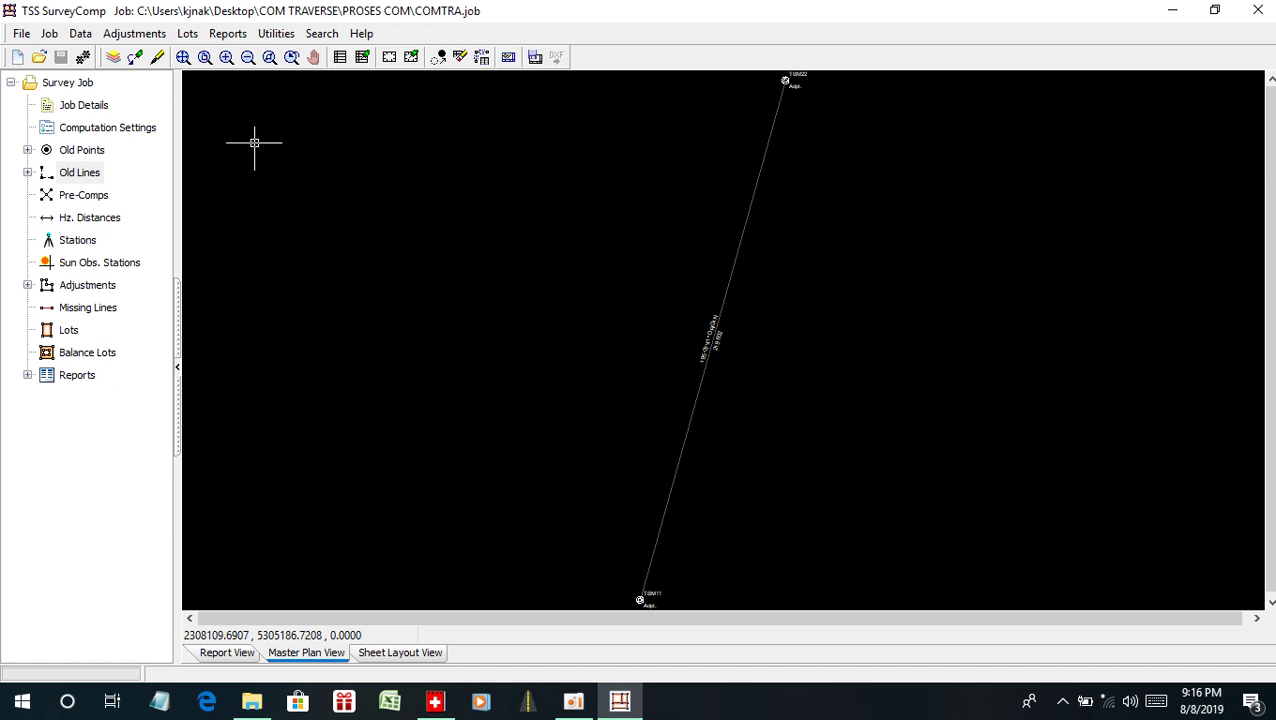
- Run the job computation, dismiss its report and check the plotted line in the master plan
click(84, 58)
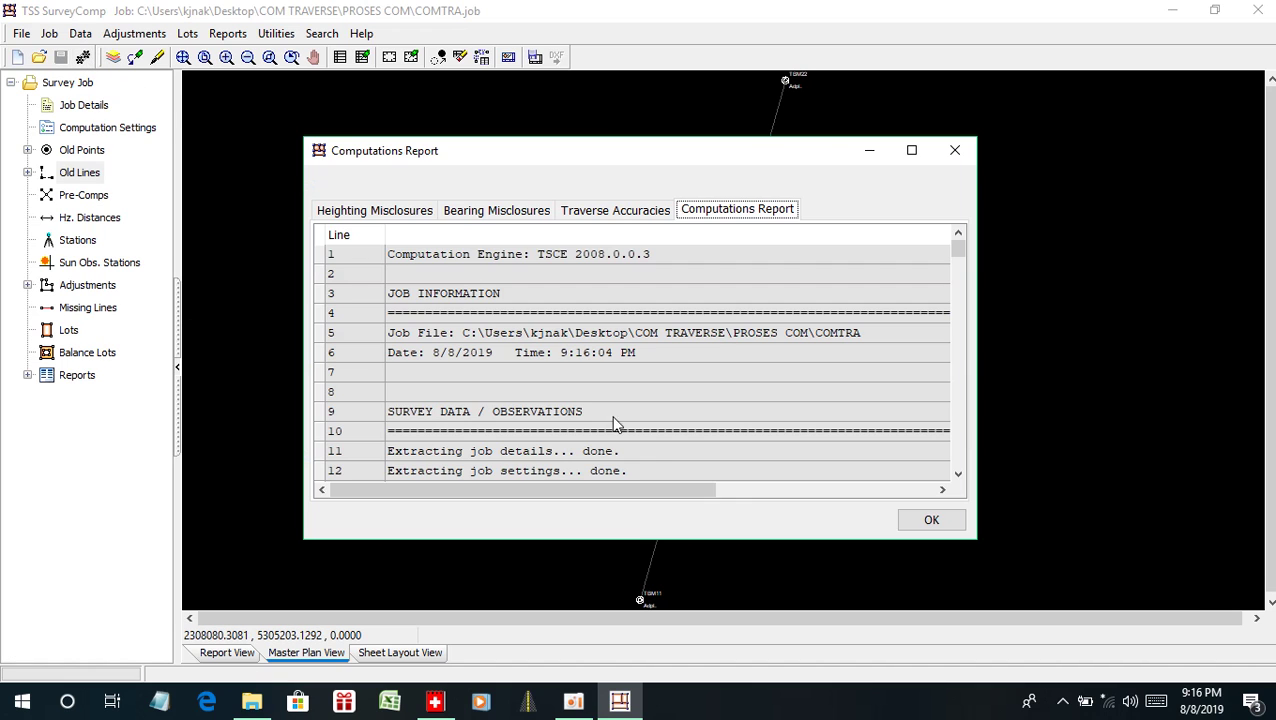
click(922, 521)
scroll(629, 370, down, 2)
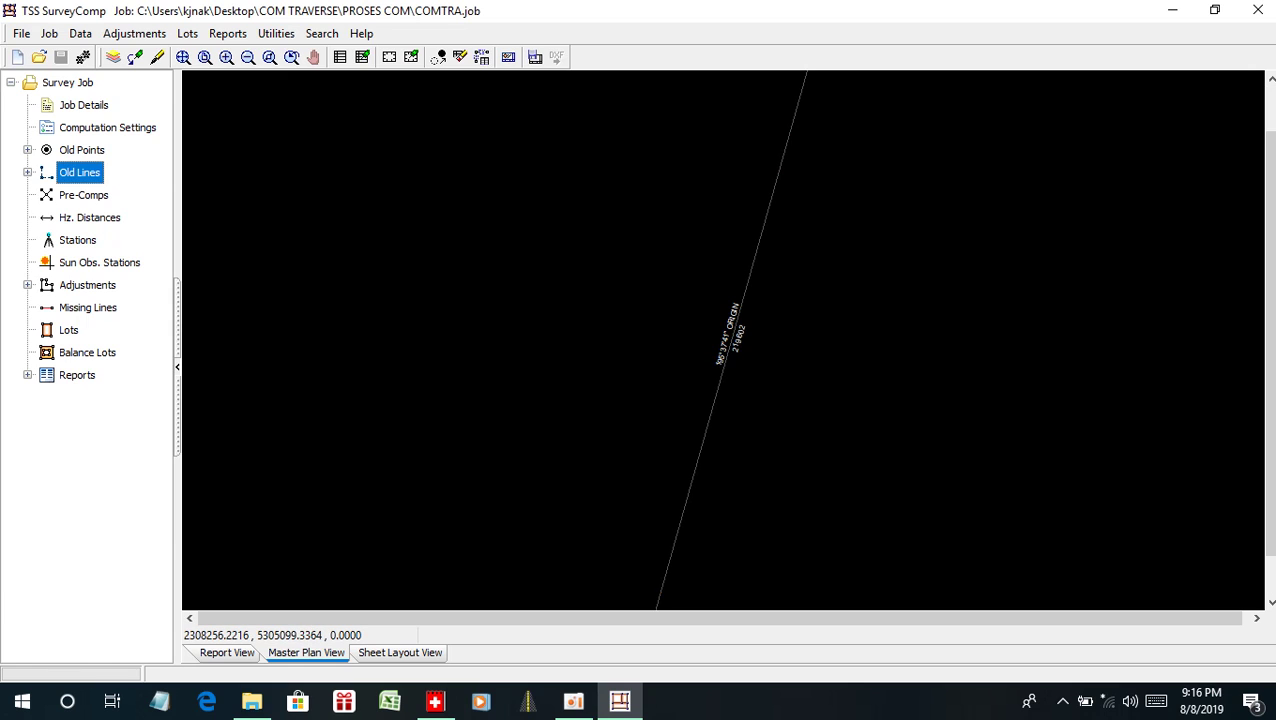
scroll(617, 276, down, 2)
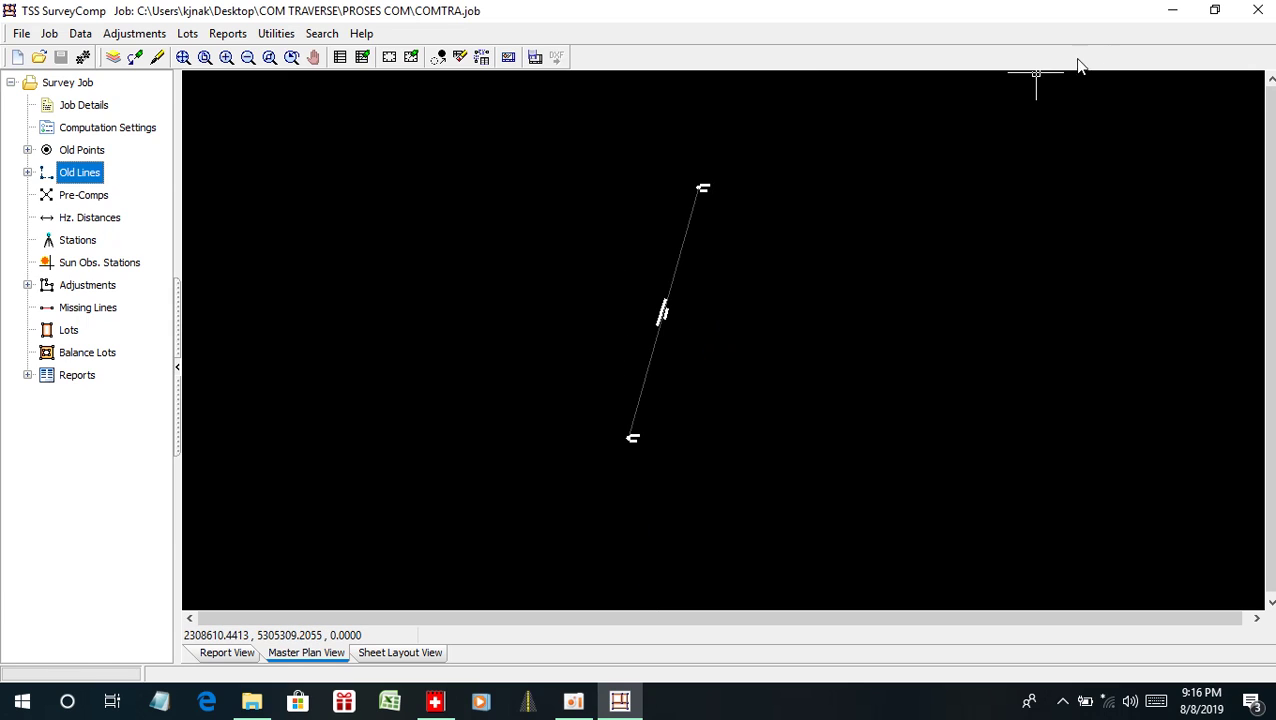
- Open TRAVESE P1905.obs from the desktop's COM TRAVERSE folder in NoteTab Light, declining to reload the modified COMTRA.obs
click(1174, 11)
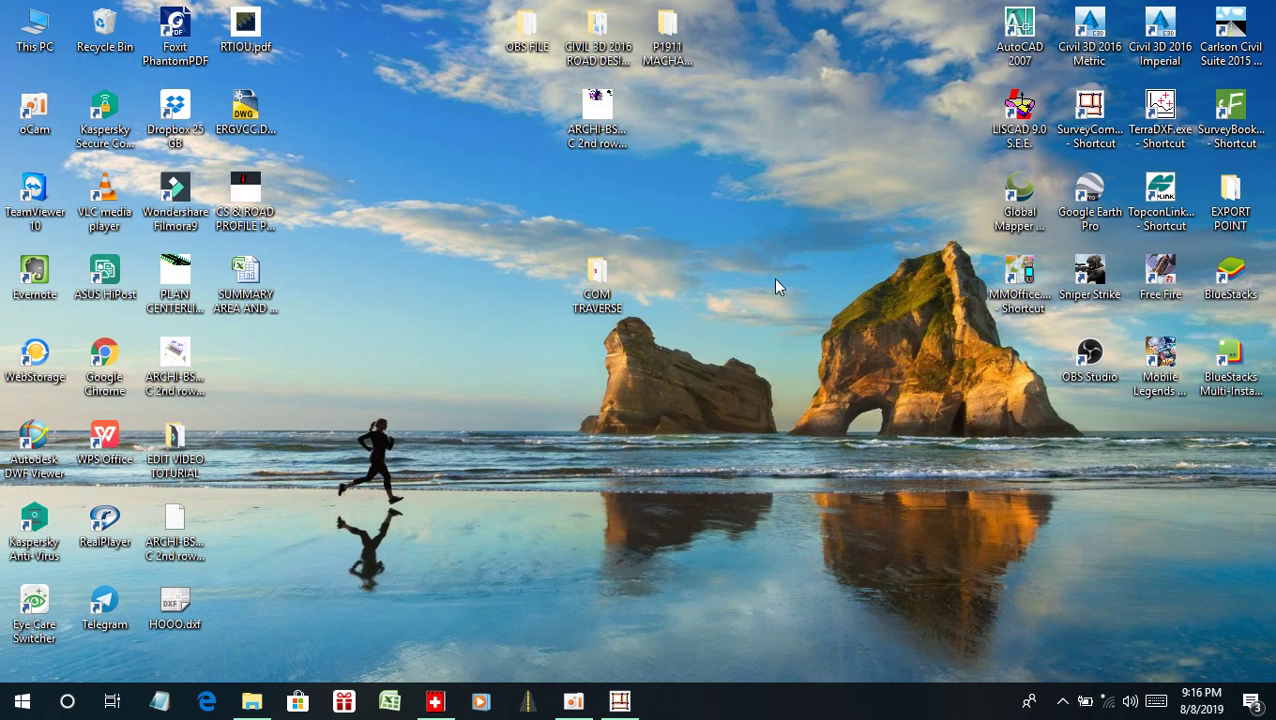
double_click(612, 298)
double_click(457, 243)
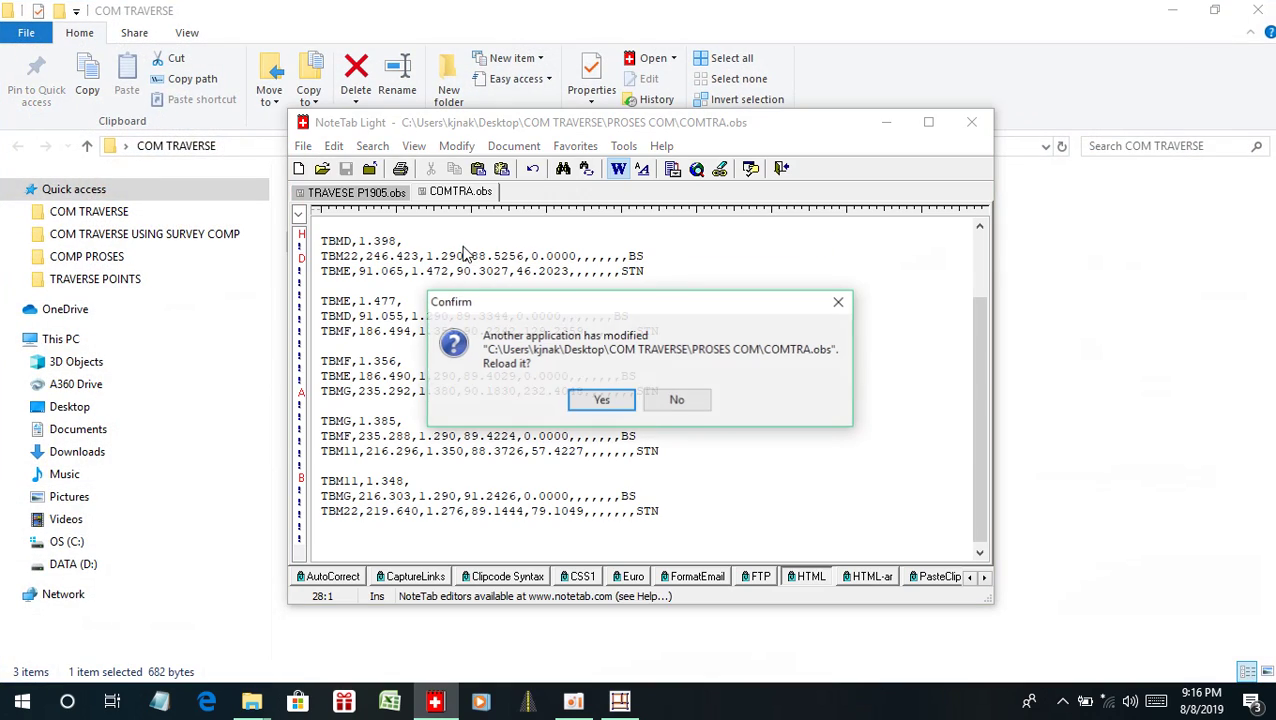
click(676, 399)
- Copy all the observation text in TRAVESE P1905.obs again
key(ctrl+a)
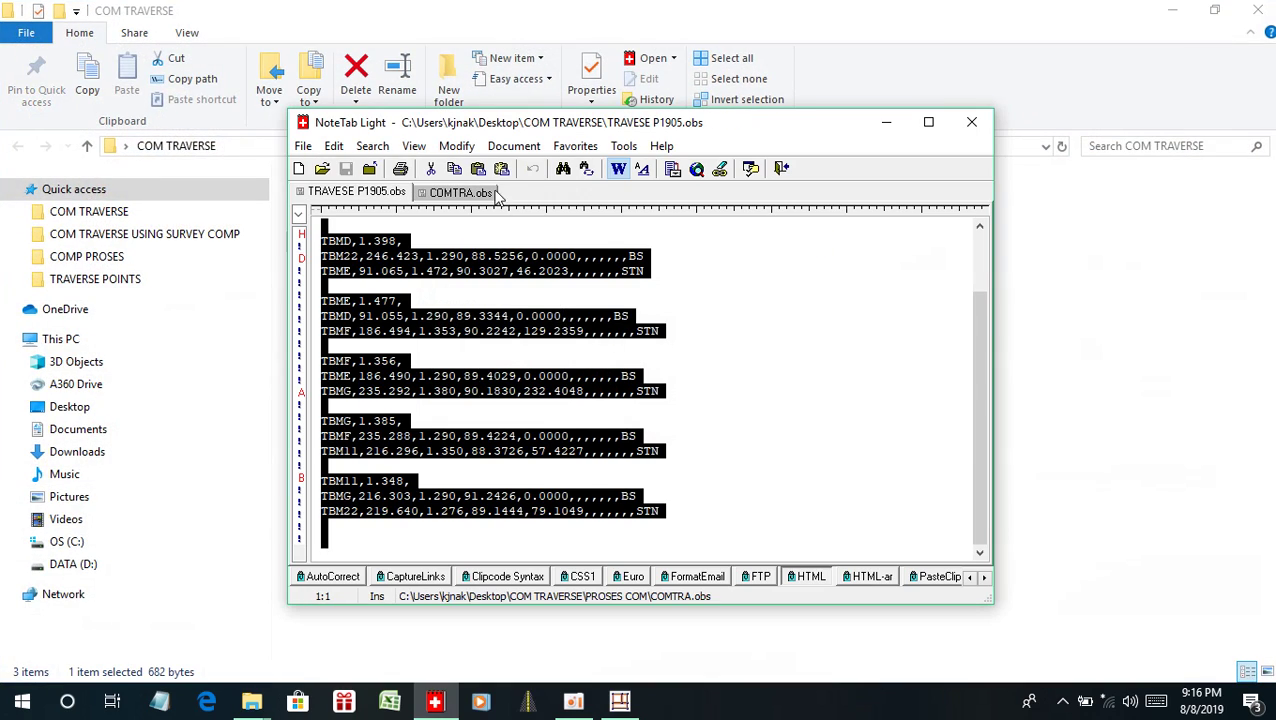
click(460, 192)
click(356, 192)
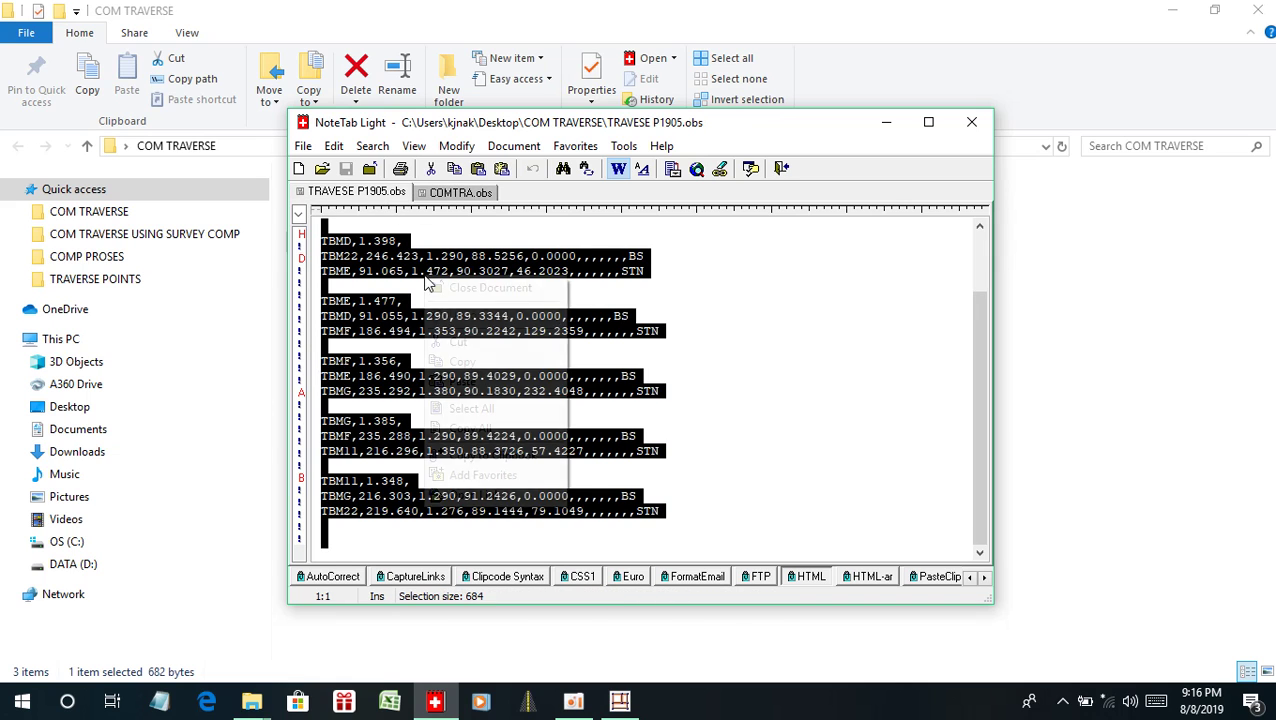
right_click(424, 280)
click(484, 361)
- Clear all existing text from COMTRA.obs
click(455, 191)
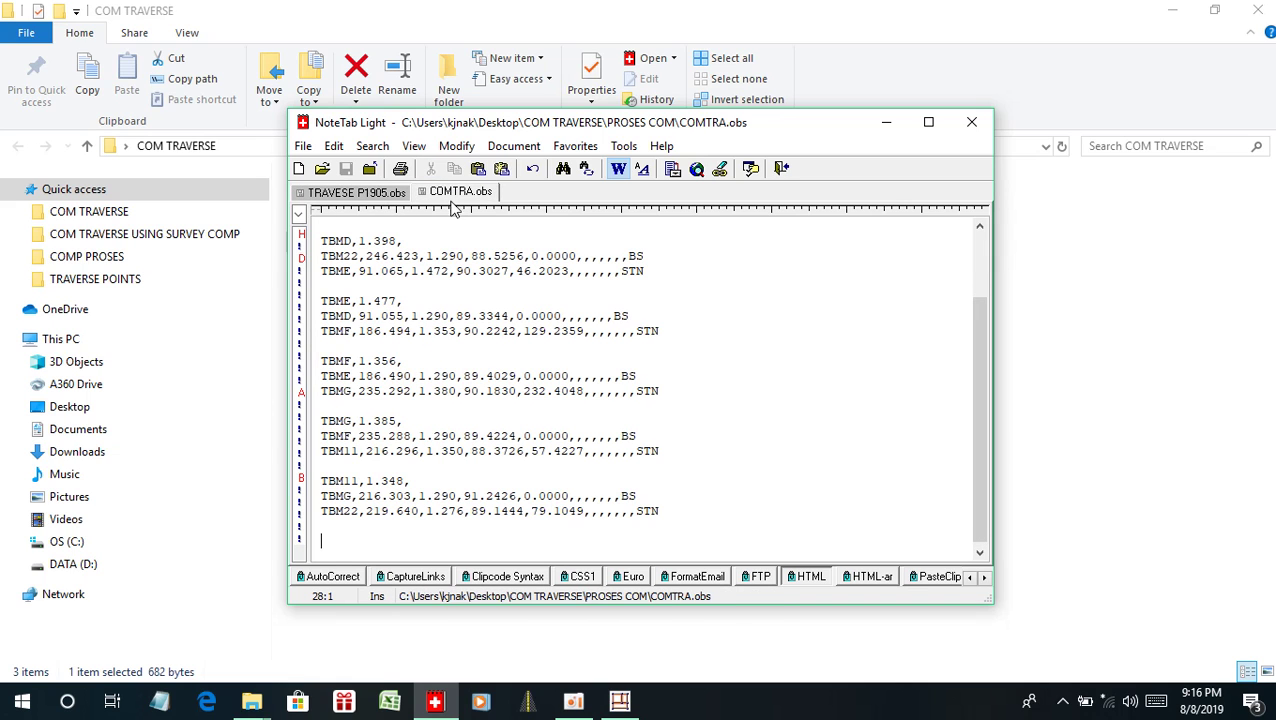
scroll(400, 260, up, 2)
right_click(398, 286)
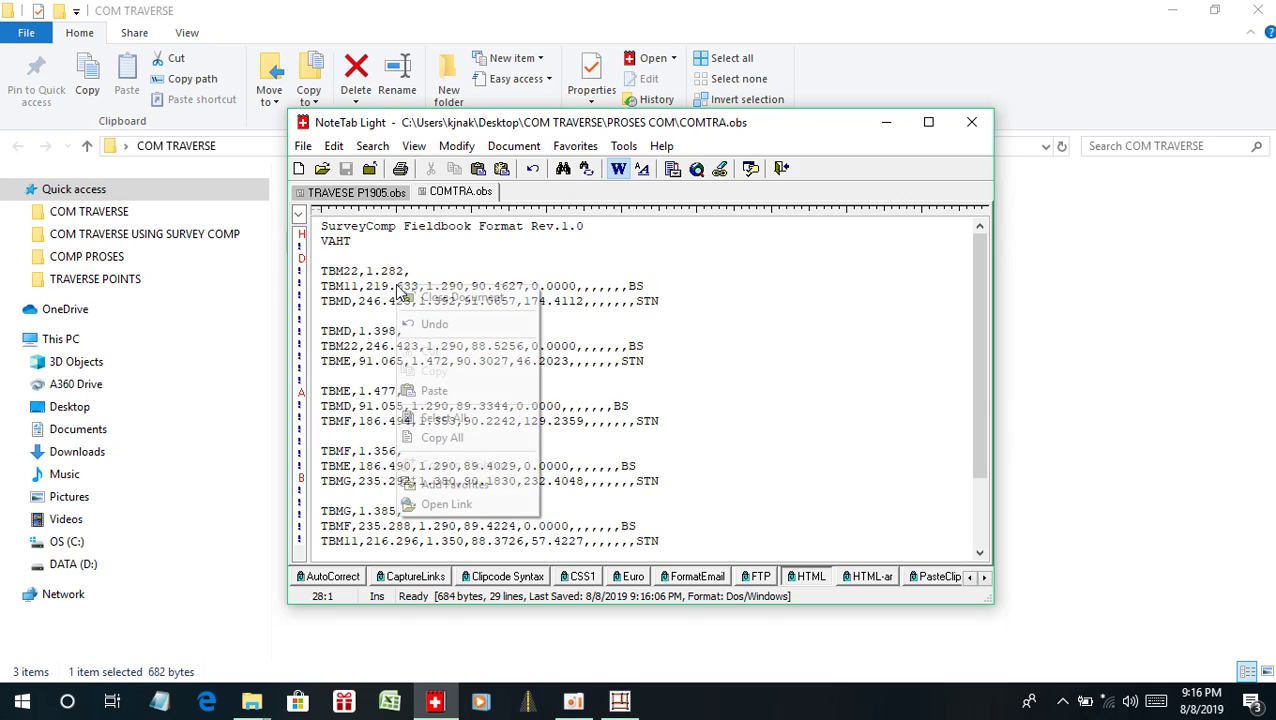
click(440, 417)
key(Delete)
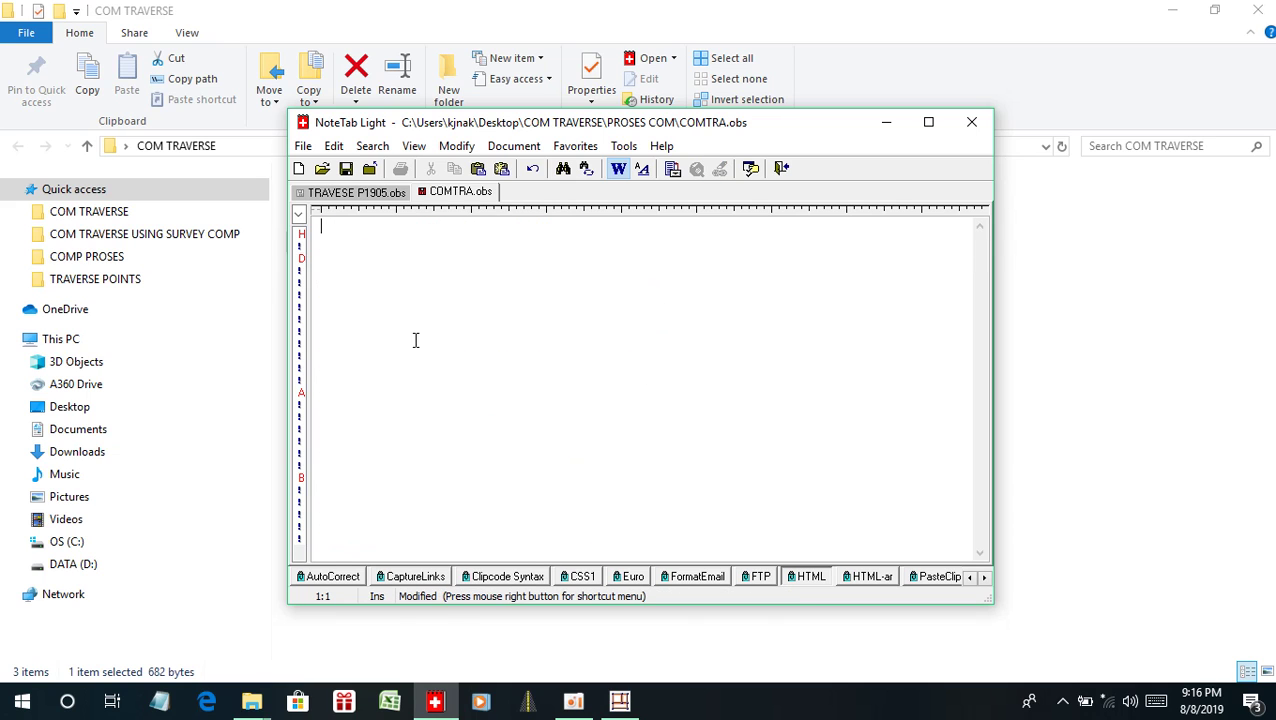
- Paste the copied observations into the emptied COMTRA.obs and save the file
right_click(362, 238)
click(400, 342)
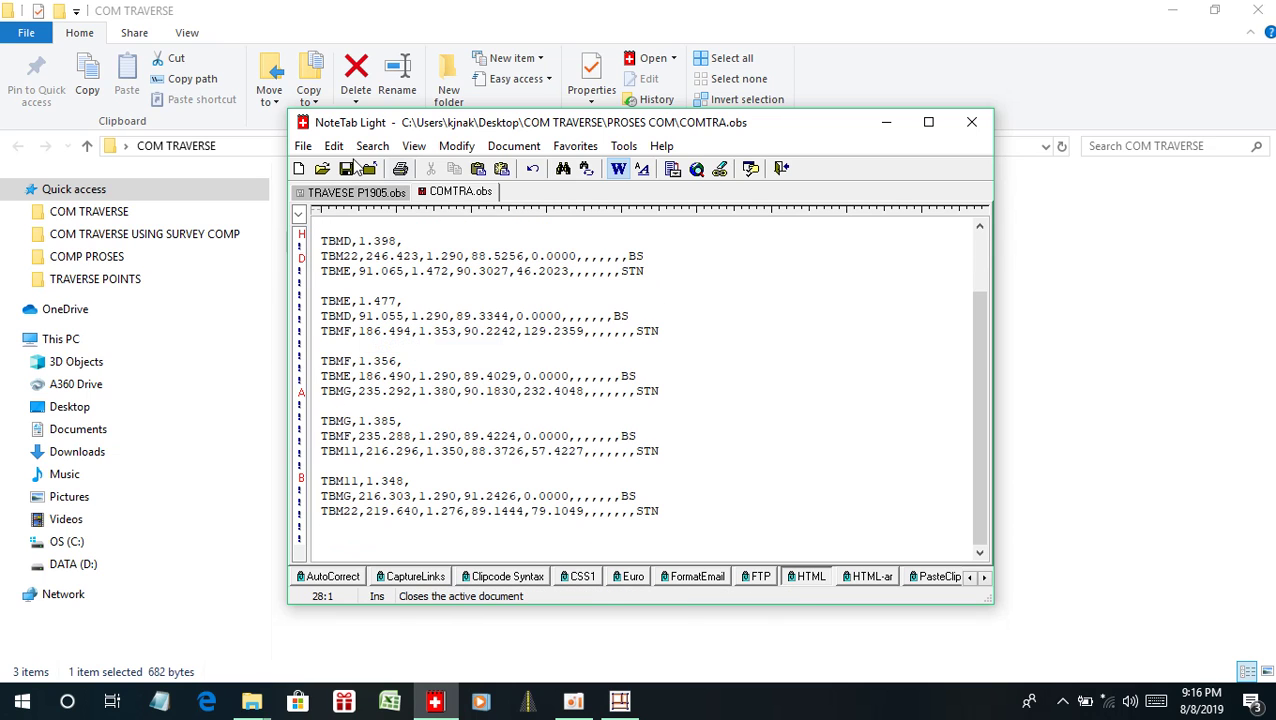
click(886, 122)
- Switch to SurveyComp and reload COMTRA.job from the PROSES COM folder to bring in the new observations
click(618, 704)
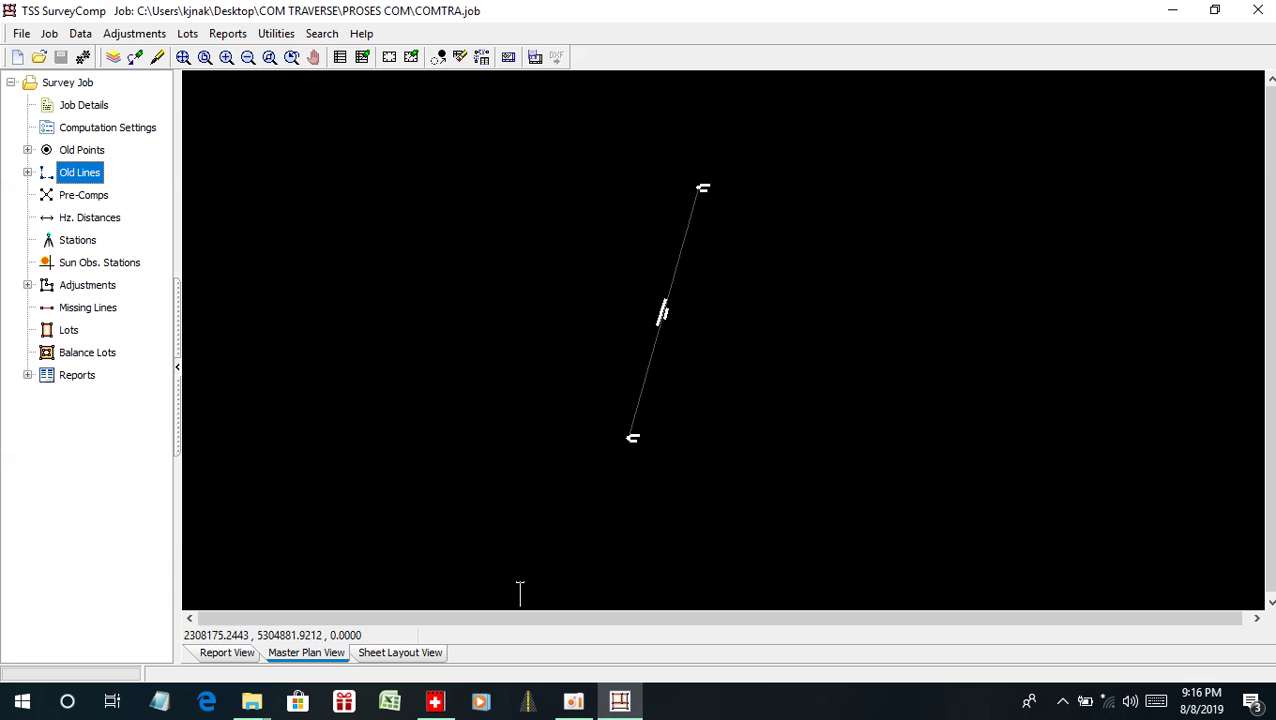
click(27, 172)
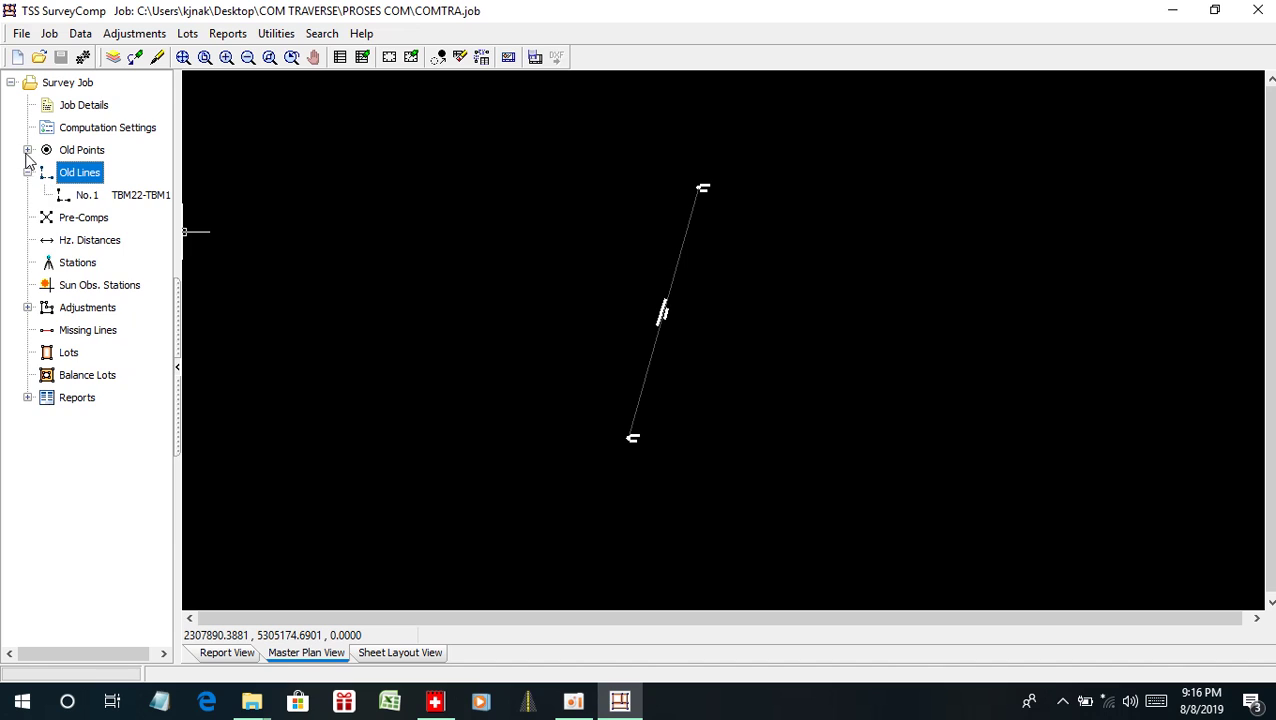
click(28, 150)
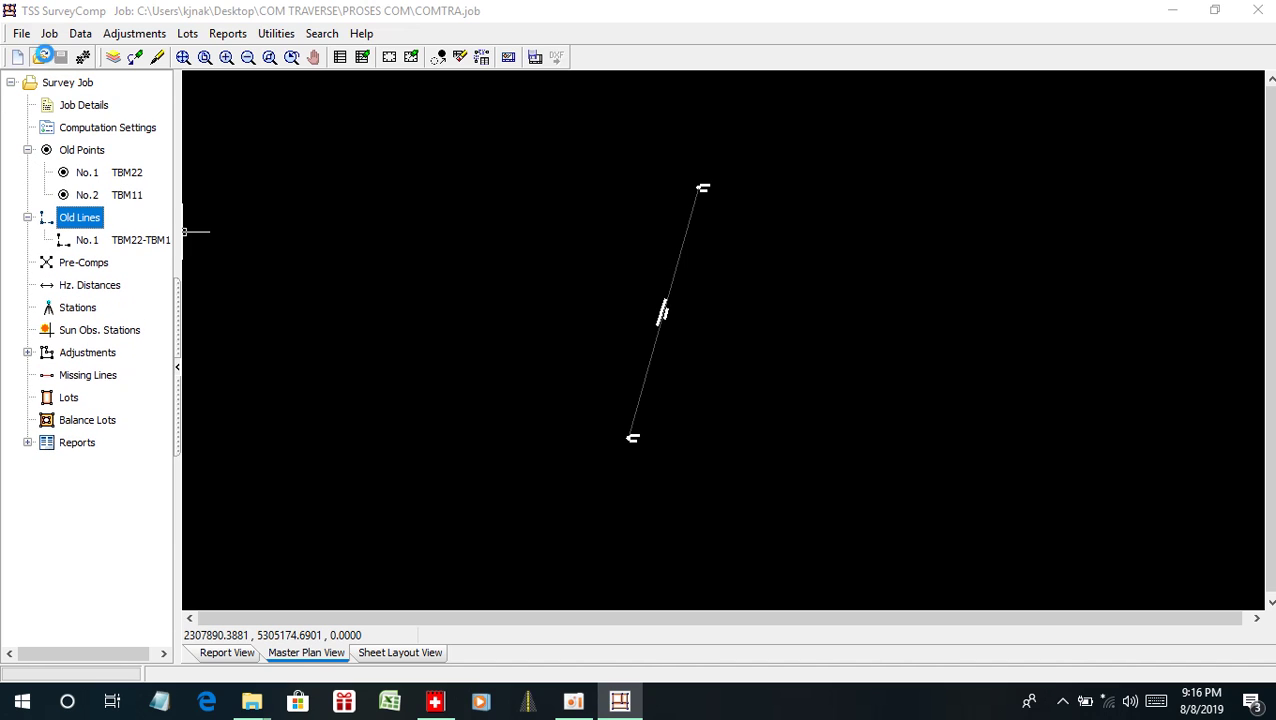
click(44, 58)
click(607, 238)
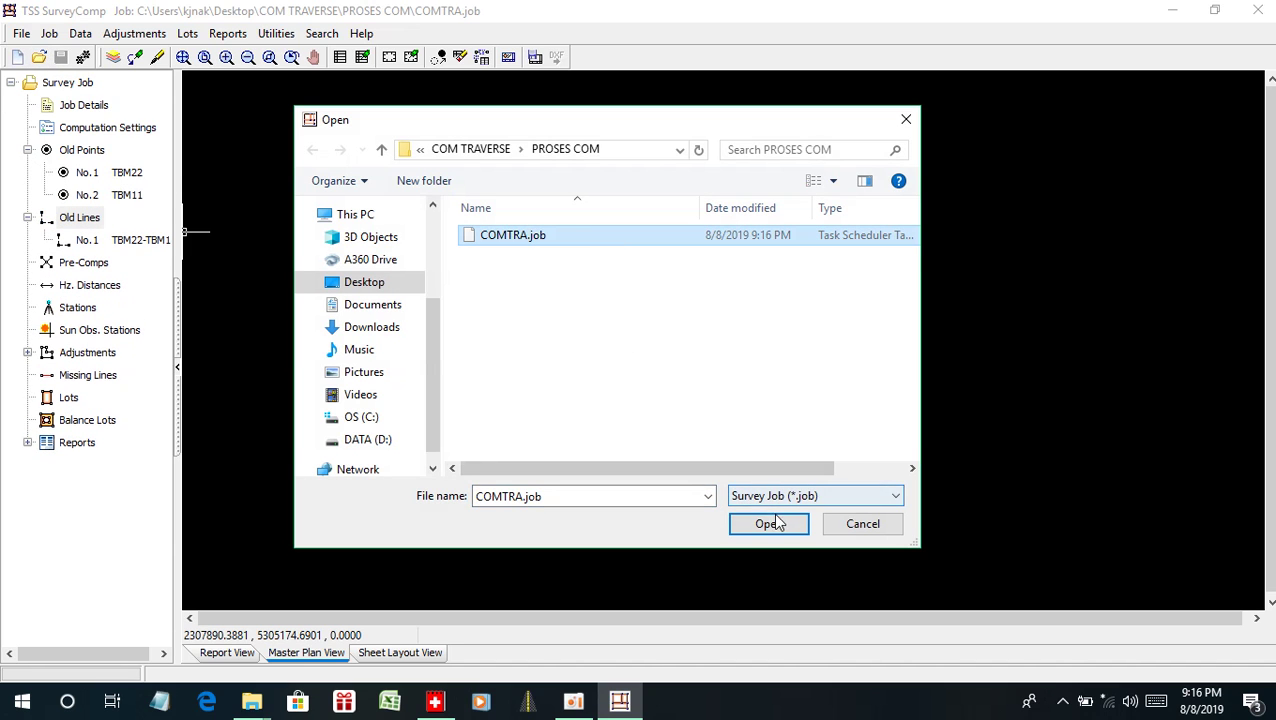
click(770, 523)
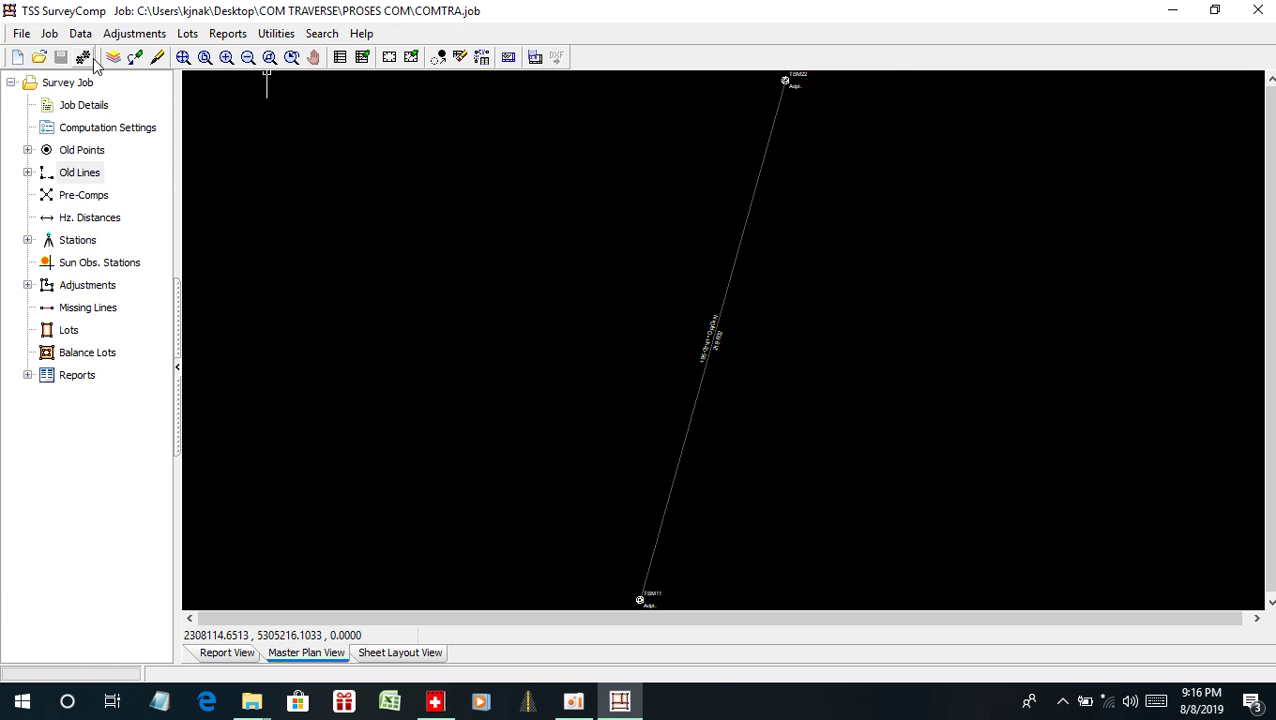
- Run the job computation and read through its Computations Report
click(85, 58)
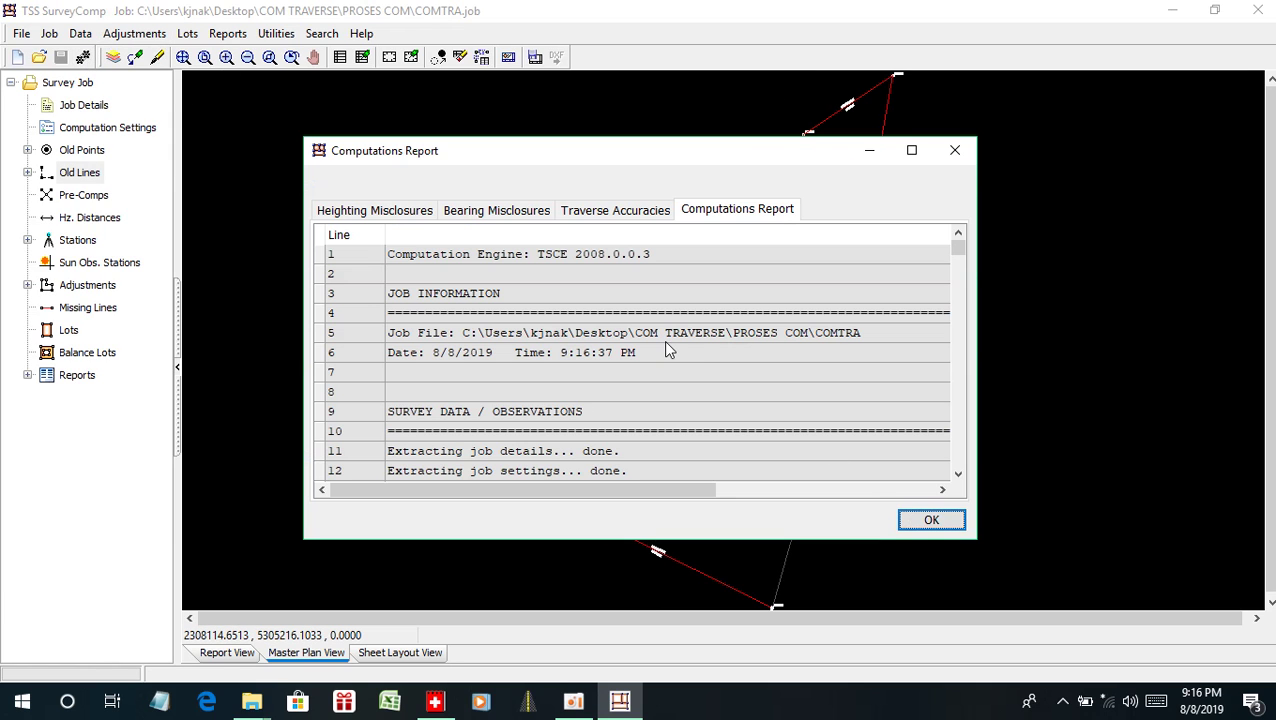
click(668, 350)
scroll(666, 355, down, 18)
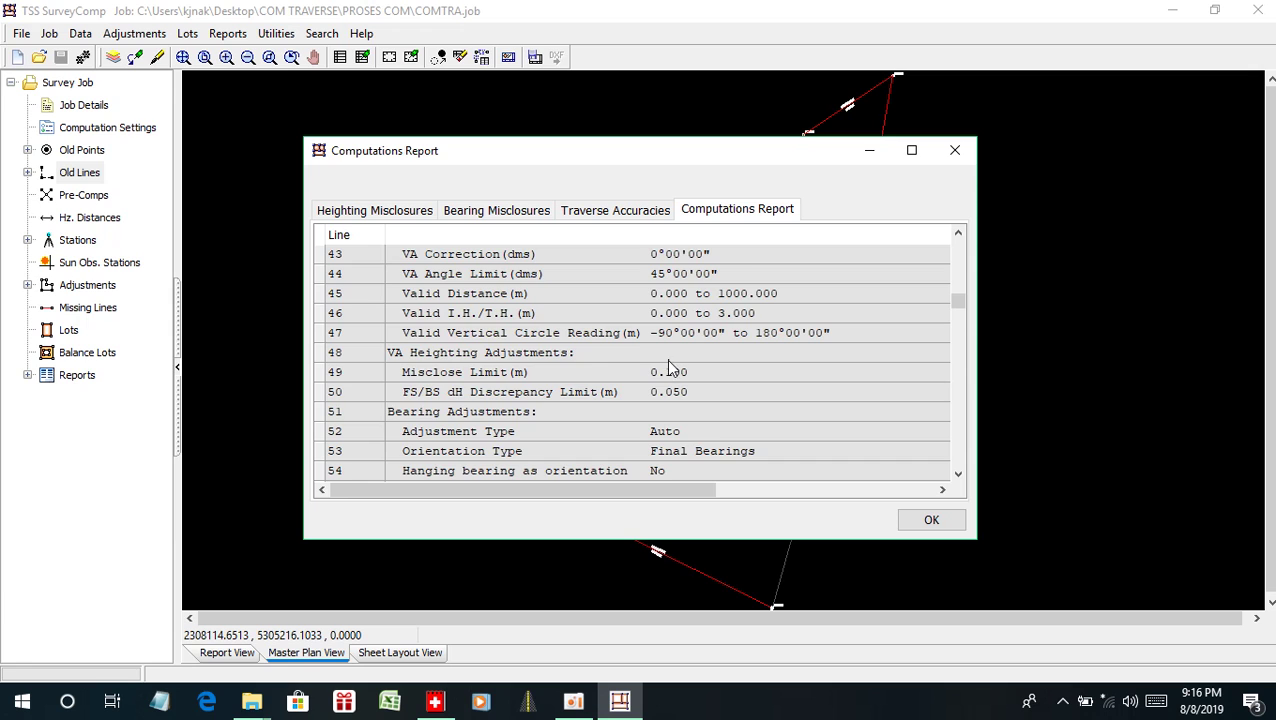
scroll(660, 362, down, 17)
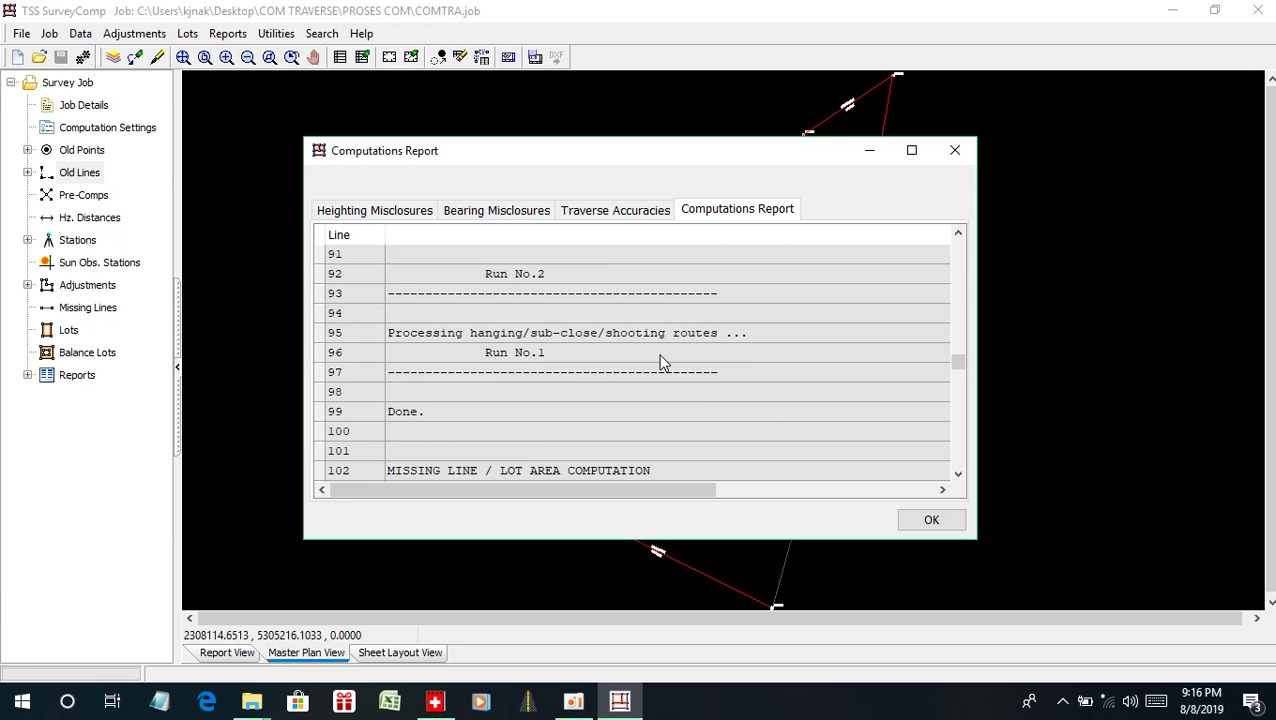
scroll(660, 362, down, 18)
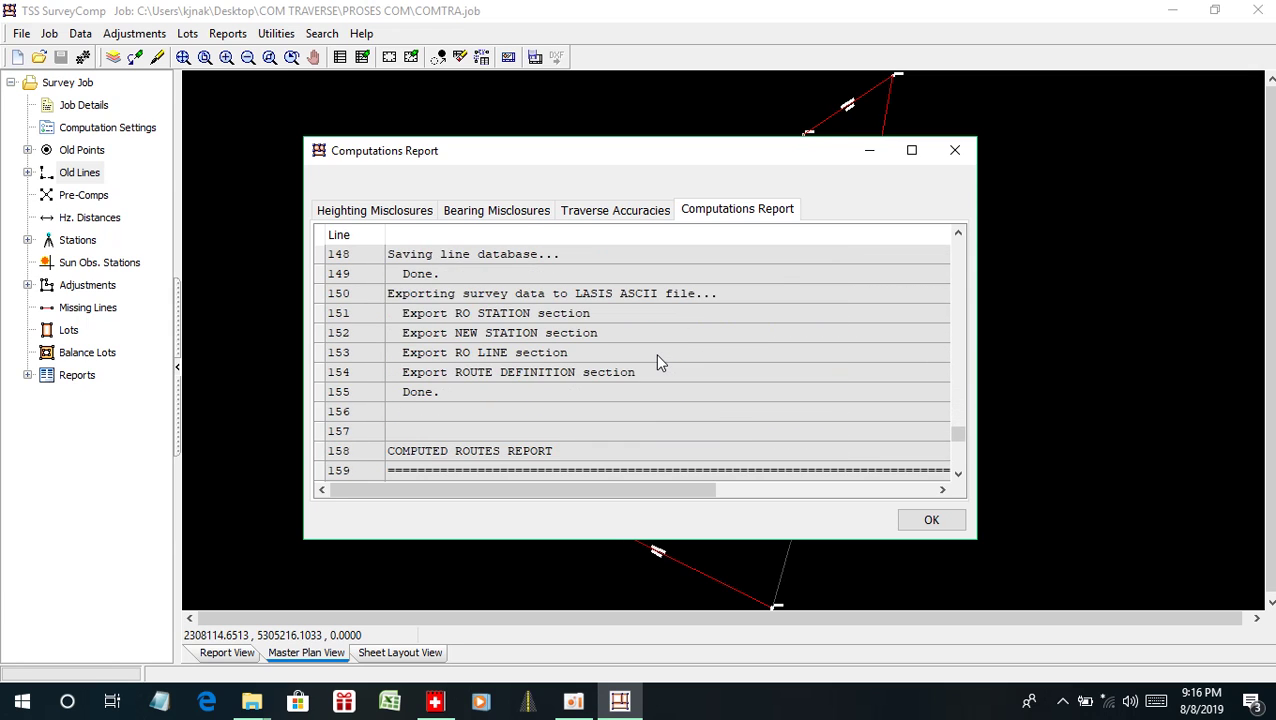
scroll(657, 356, down, 3)
scroll(655, 356, up, 19)
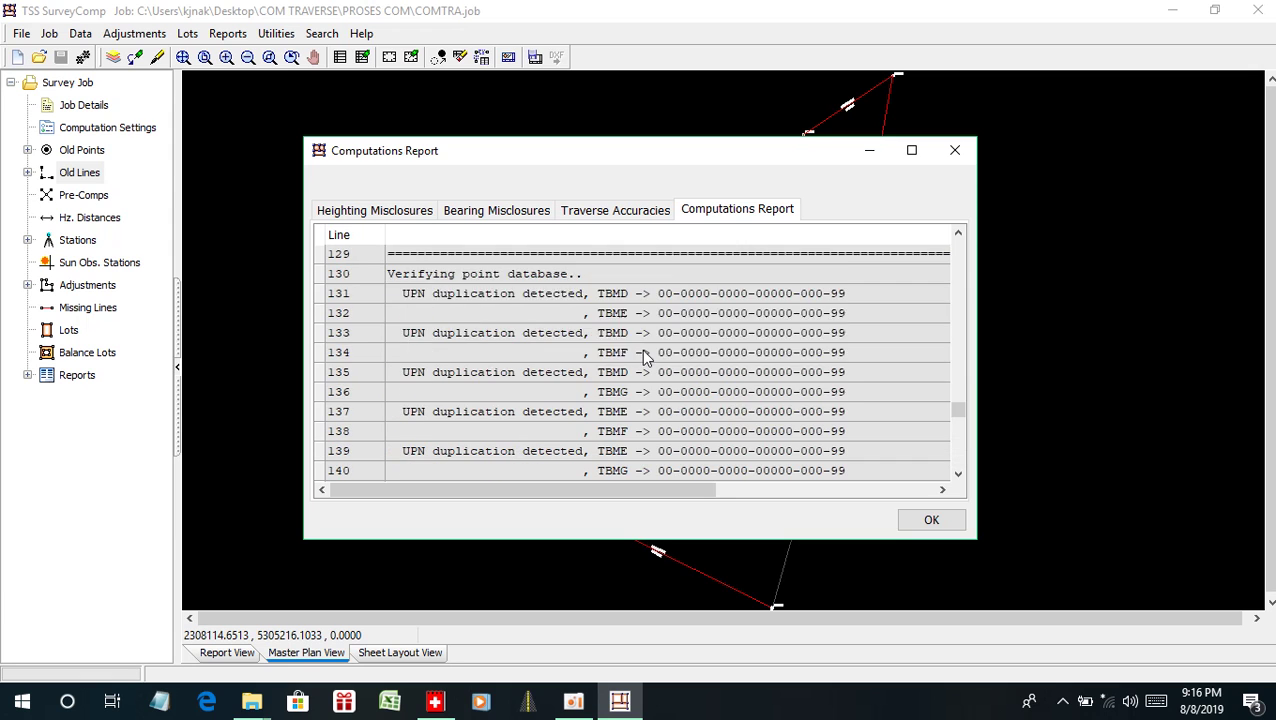
scroll(623, 335, up, 20)
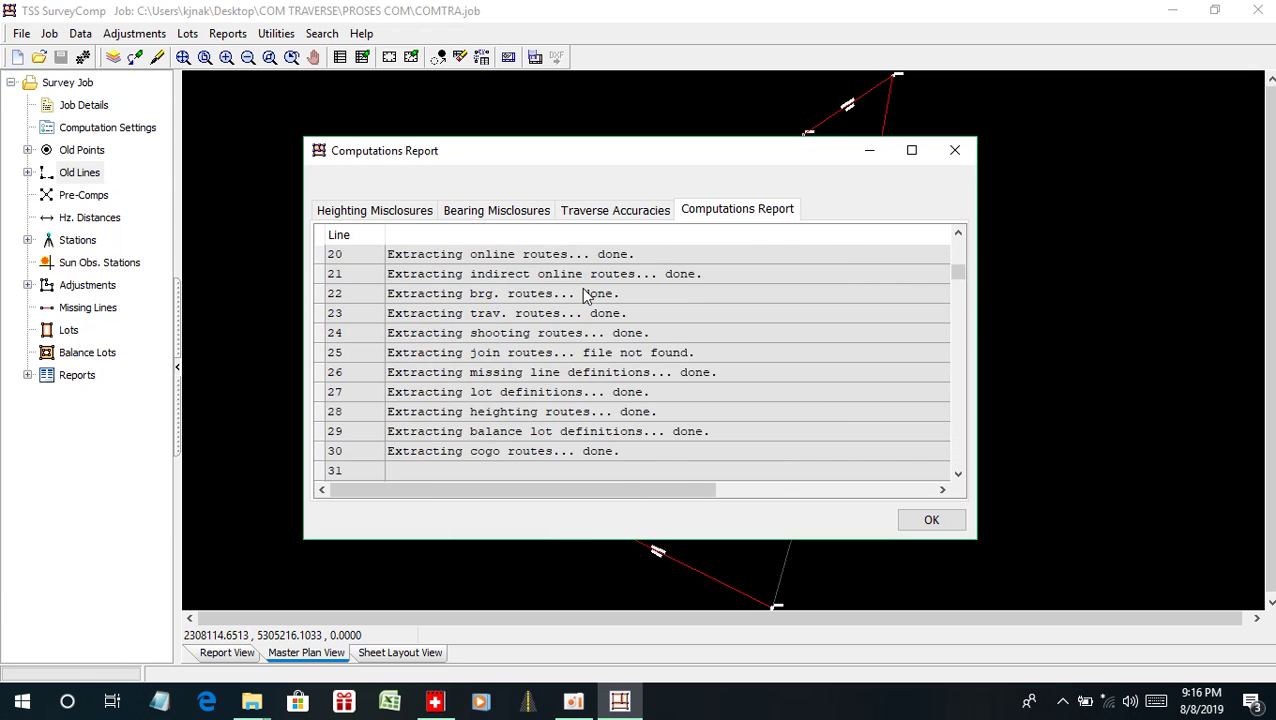
- Enlarge the report and examine the heighting misclosures, bearing misclosures and traverse accuracies
click(366, 214)
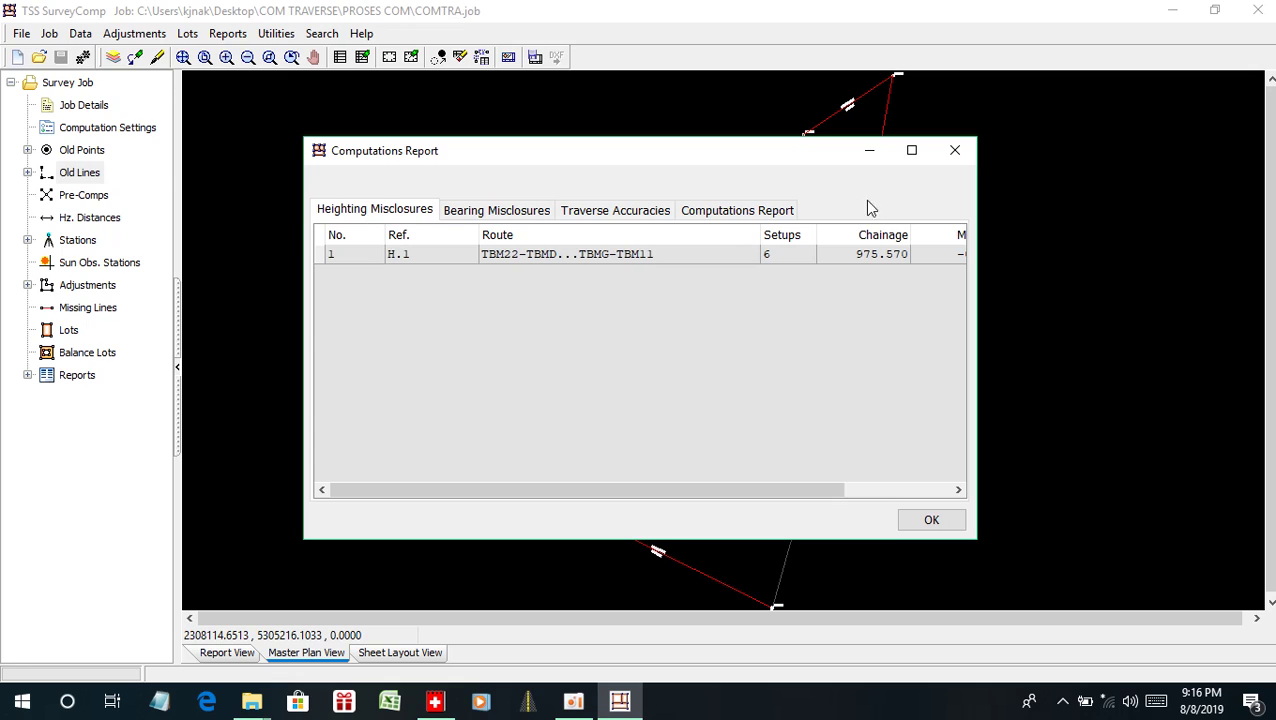
click(911, 152)
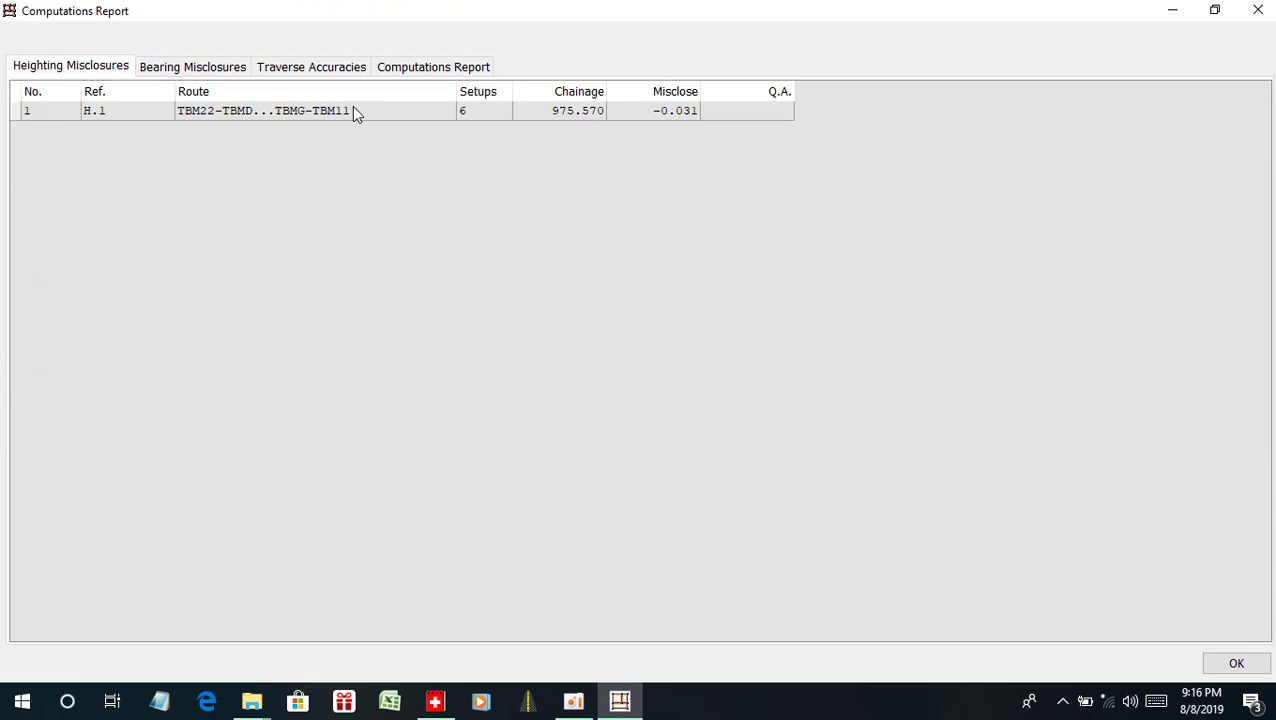
click(231, 72)
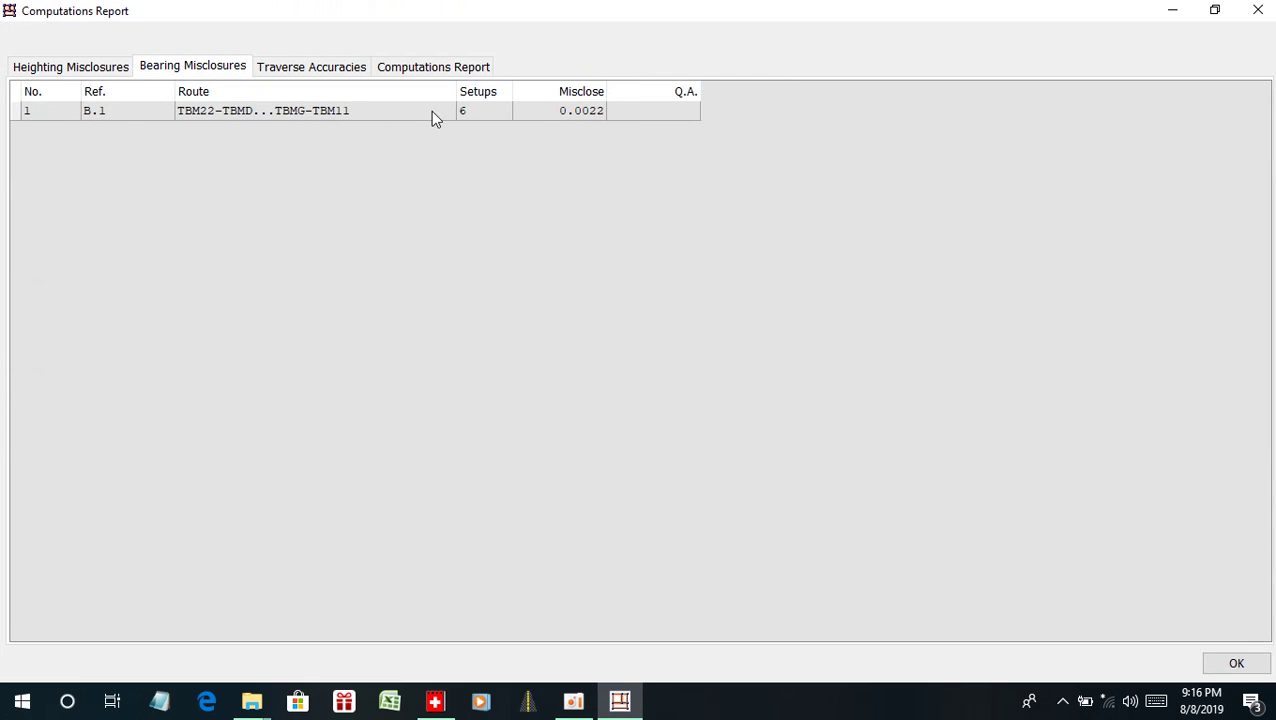
click(296, 70)
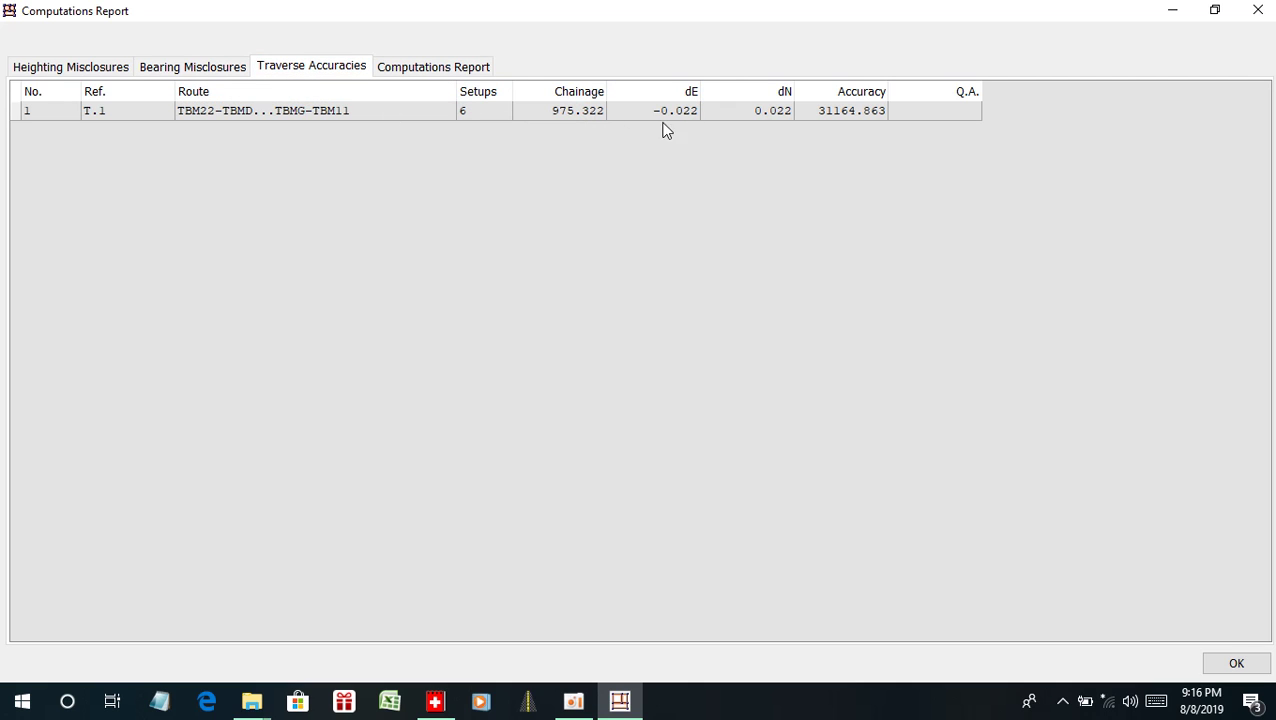
- Review the full Computations Report through to the computed routes summary and close it
click(420, 70)
scroll(268, 340, down, 10)
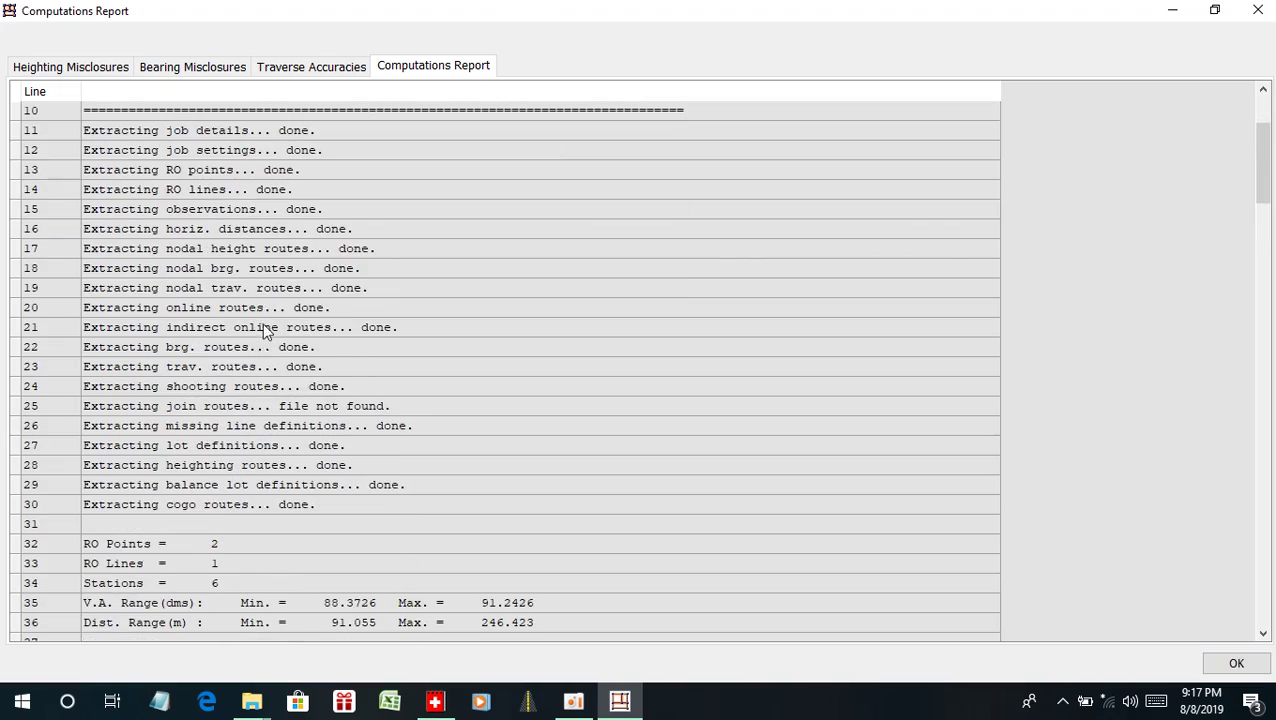
scroll(241, 250, down, 10)
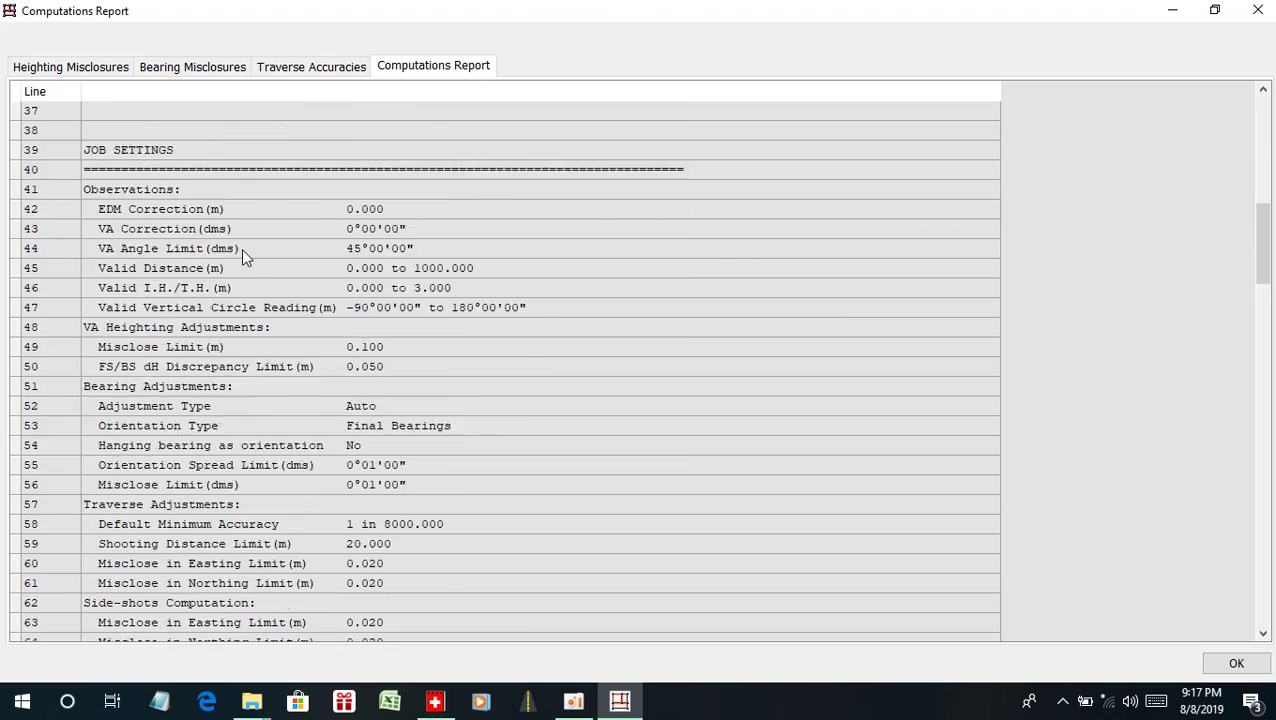
scroll(241, 260, down, 20)
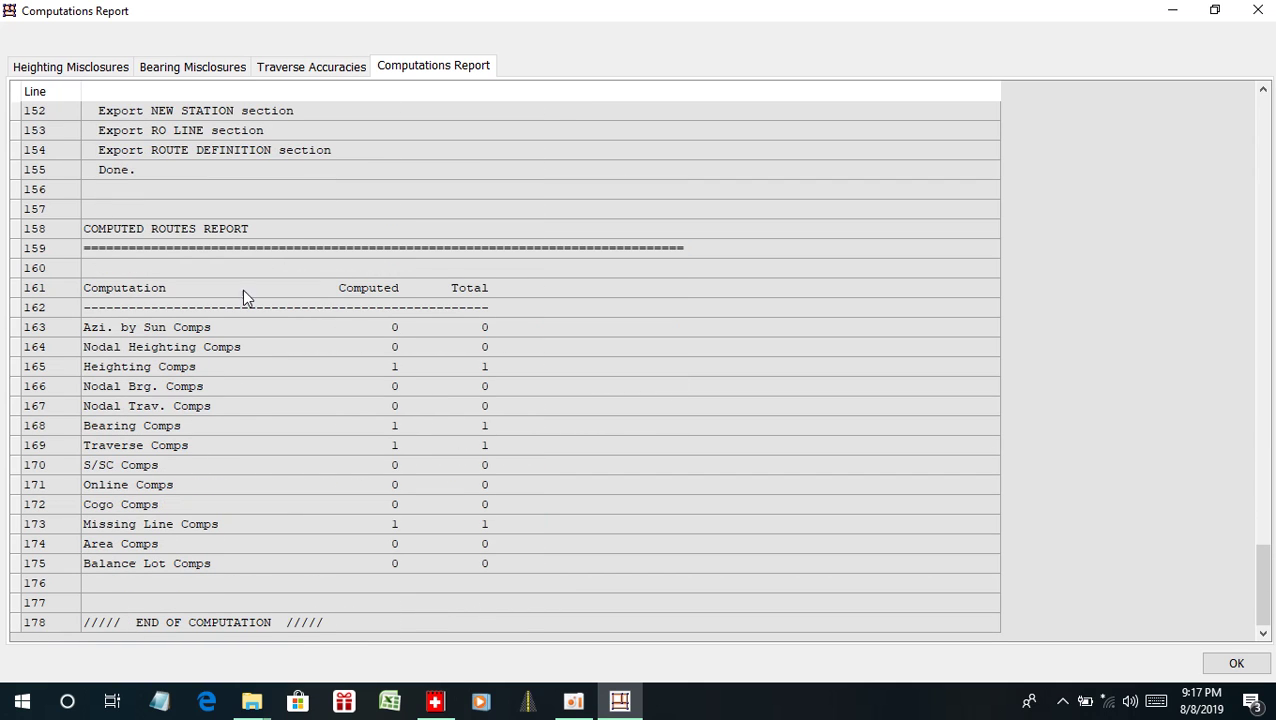
click(1257, 11)
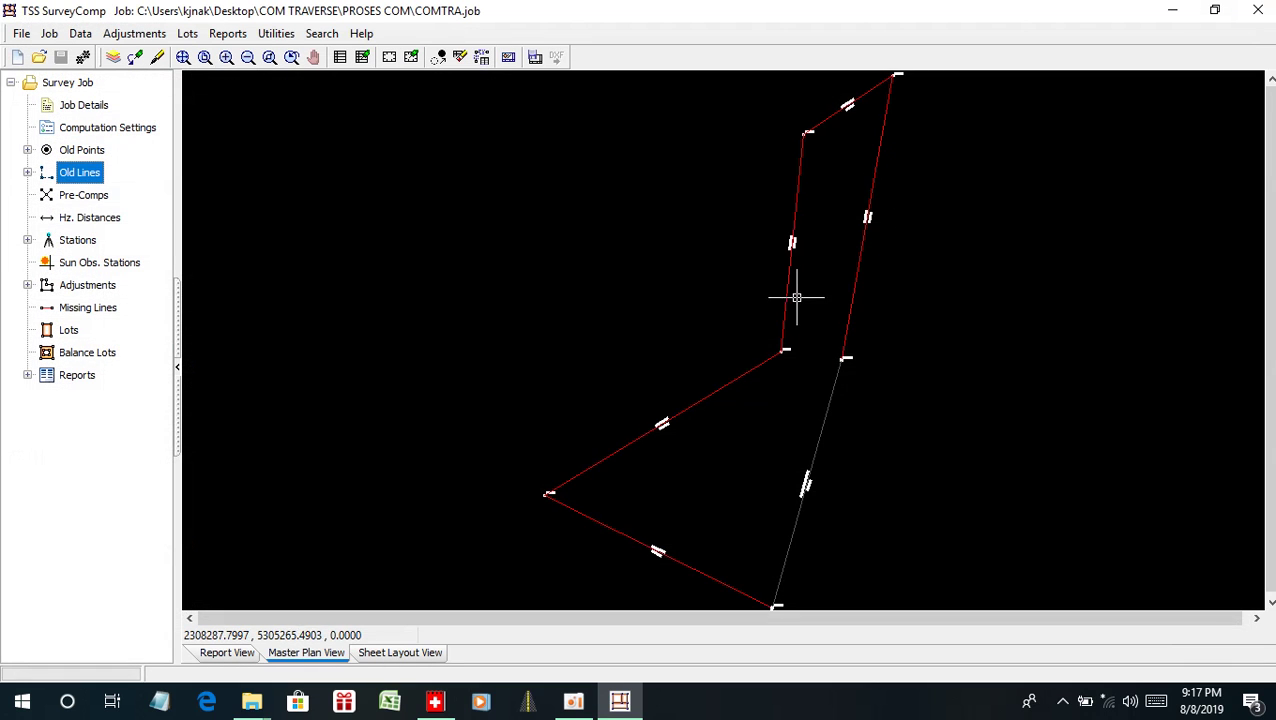
- Export the plotted master plan as PLANDEF2012_TITLE.dwg in DWG 2000 format to the desktop's COM TRAVERSE folder
scroll(790, 295, down, 3)
scroll(799, 305, up, 3)
scroll(800, 303, down, 2)
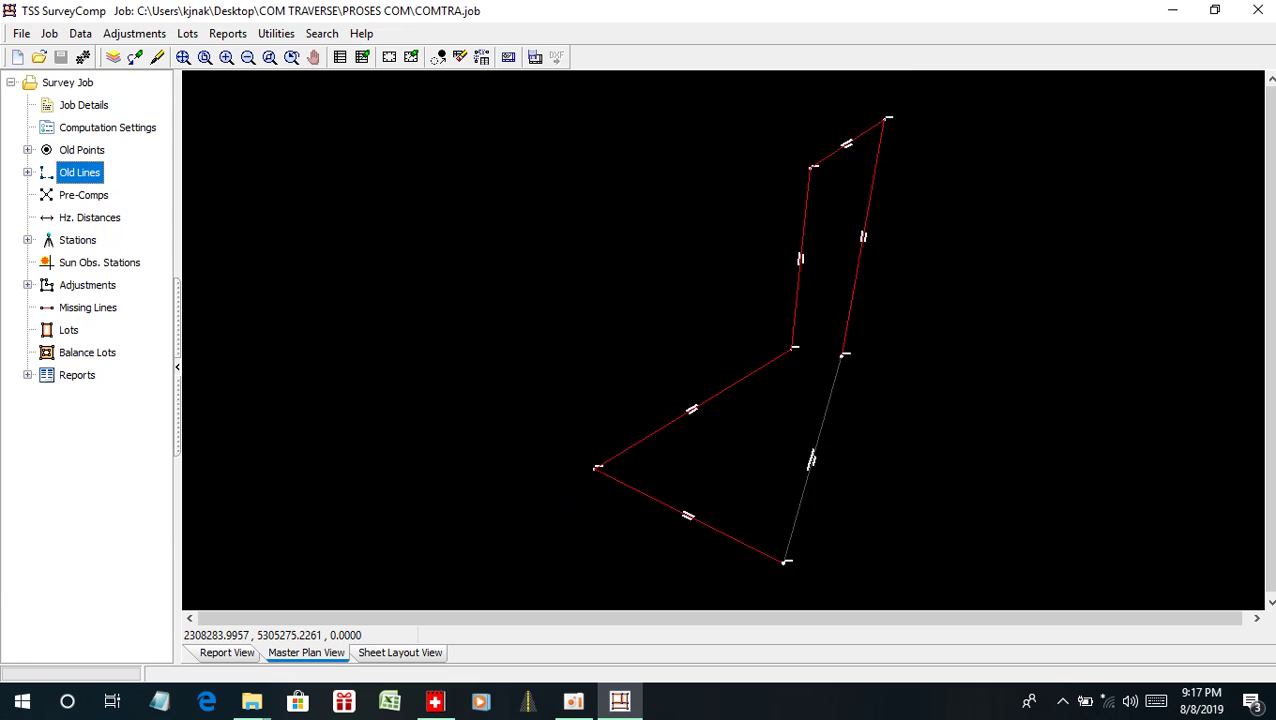
scroll(805, 300, up, 1)
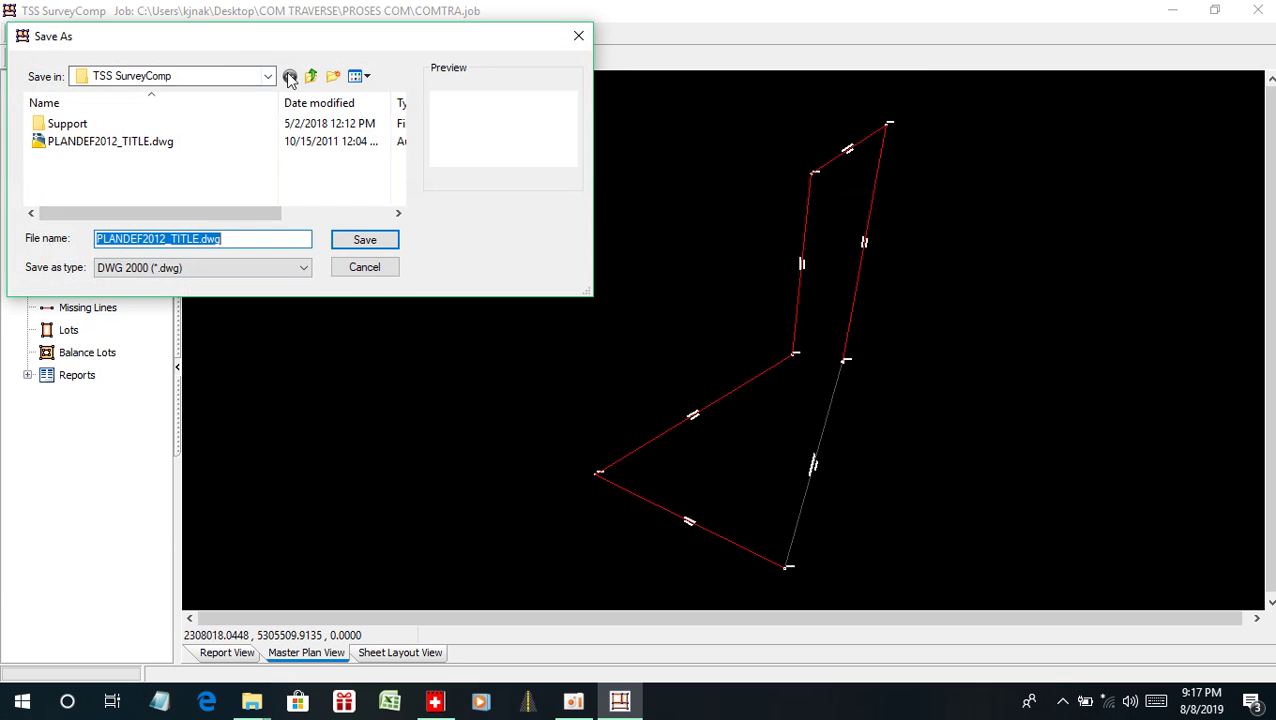
click(312, 77)
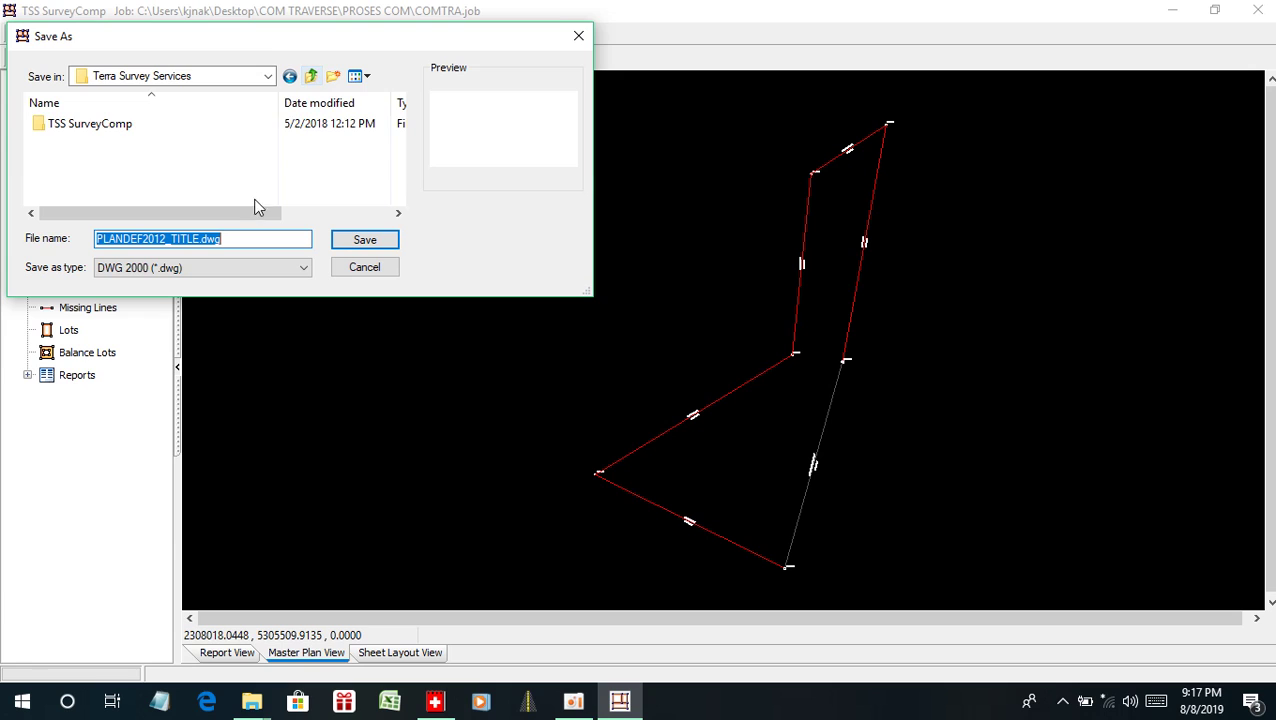
click(205, 78)
click(115, 94)
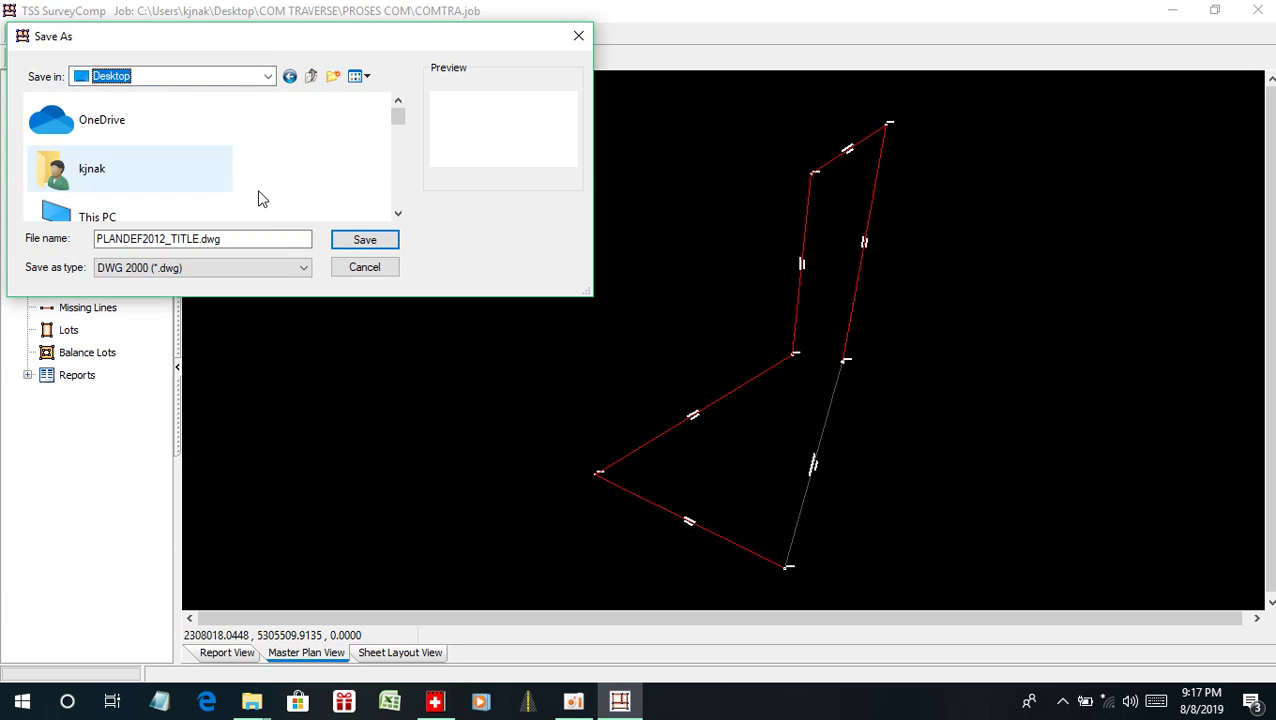
scroll(258, 140, down, 4)
double_click(165, 171)
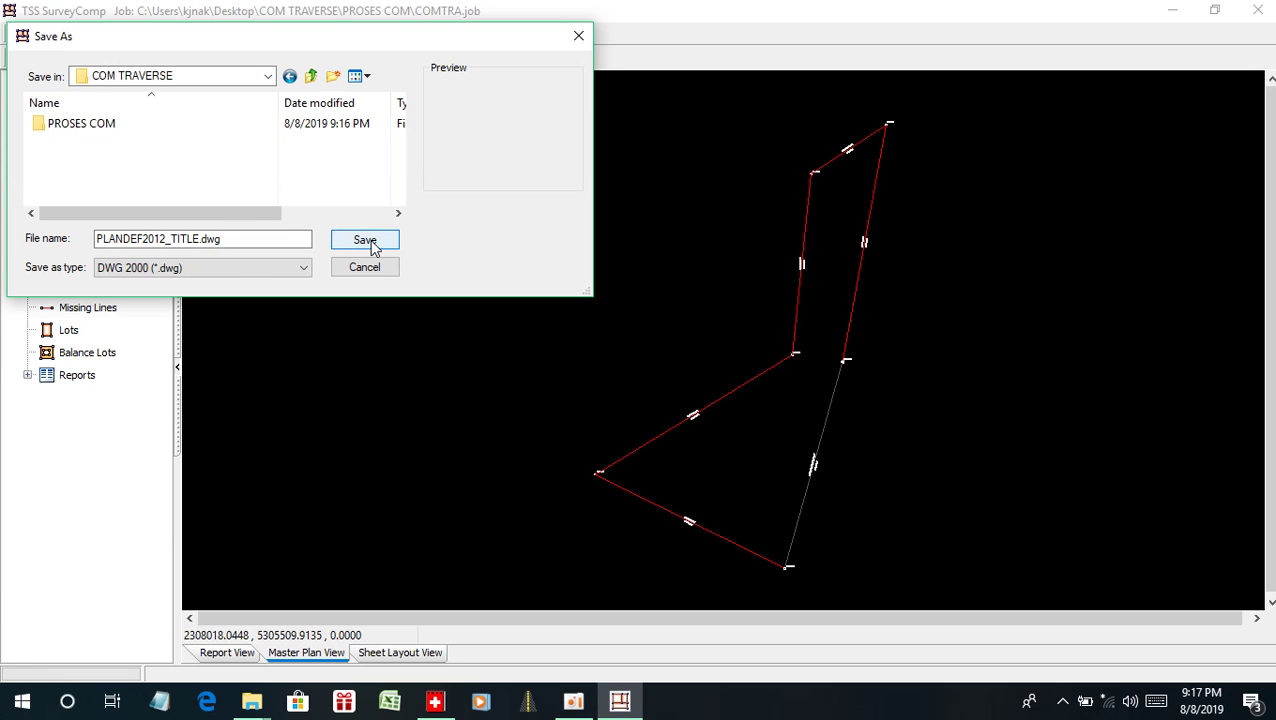
click(366, 242)
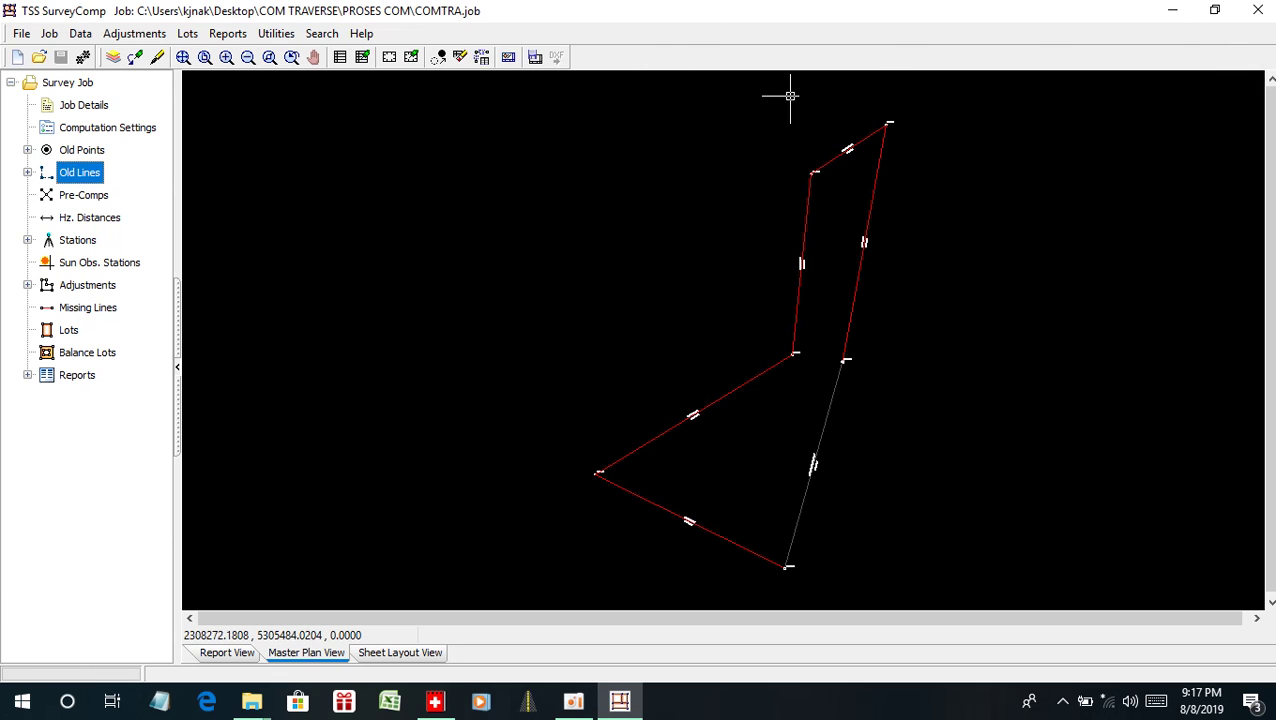
- Close SurveyComp and open the coordinate file COMTRA_all.cor from the PROSES COM folder in Notepad
click(1262, 10)
double_click(484, 202)
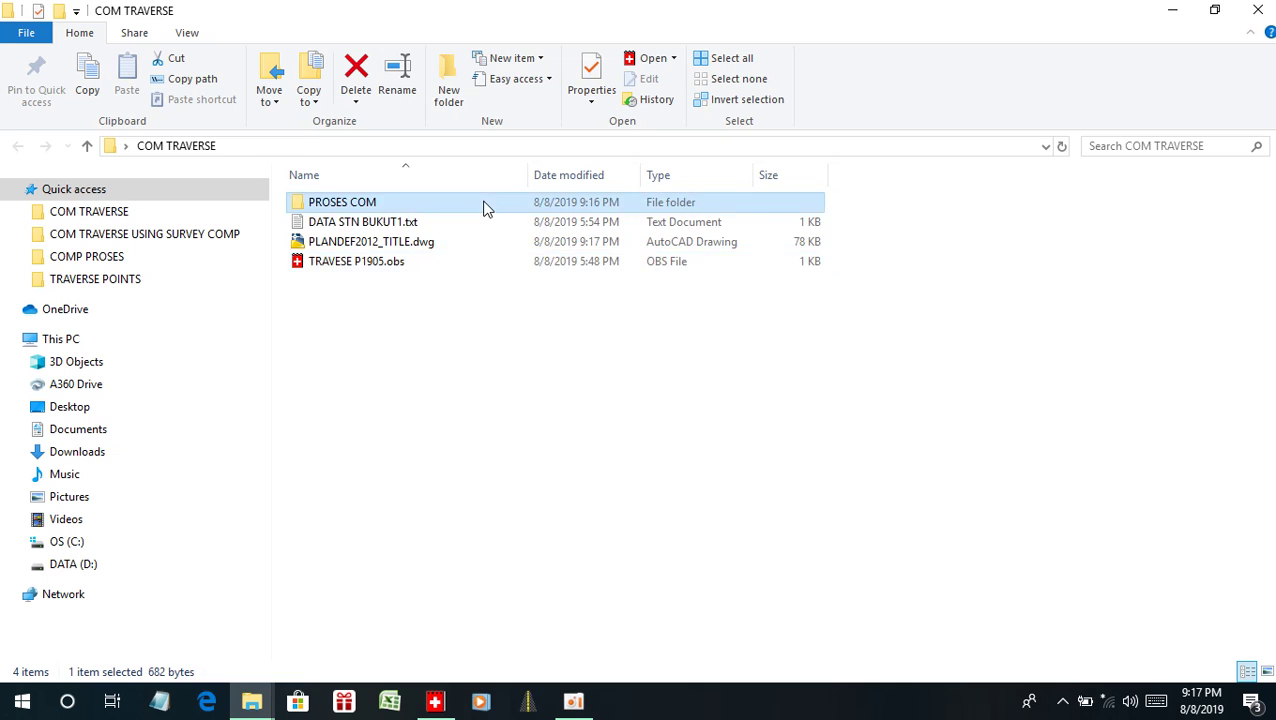
scroll(496, 362, down, 5)
scroll(500, 361, down, 2)
scroll(513, 358, up, 2)
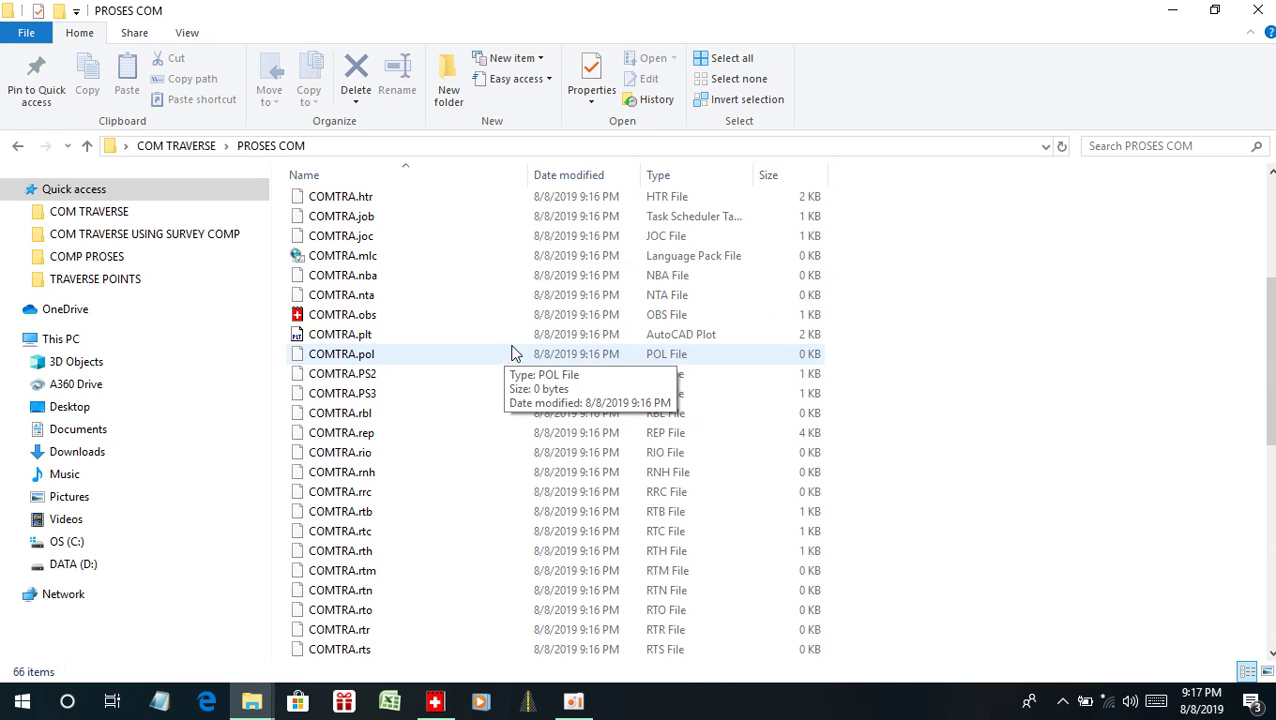
scroll(672, 340, down, 9)
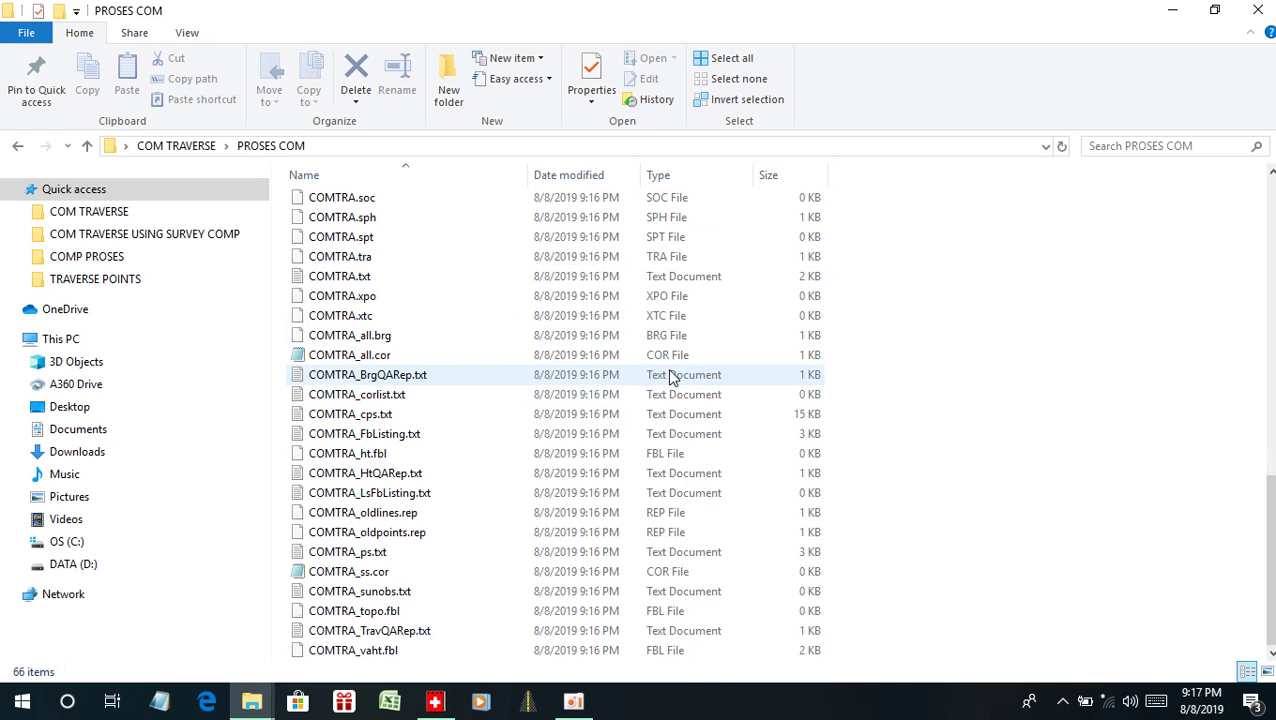
double_click(559, 358)
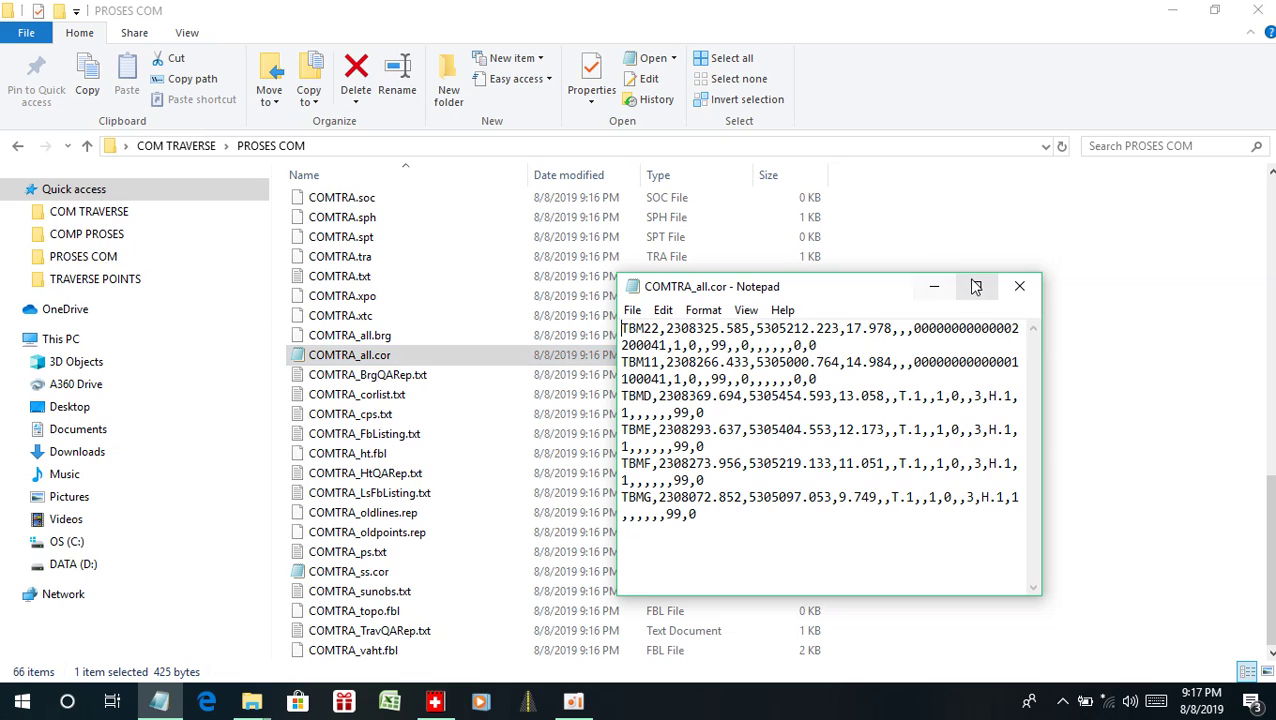
- Examine the coordinate records of all traverse points in COMTRA_all.cor and minimise the file's window
click(976, 286)
drag(3, 57, 522, 138)
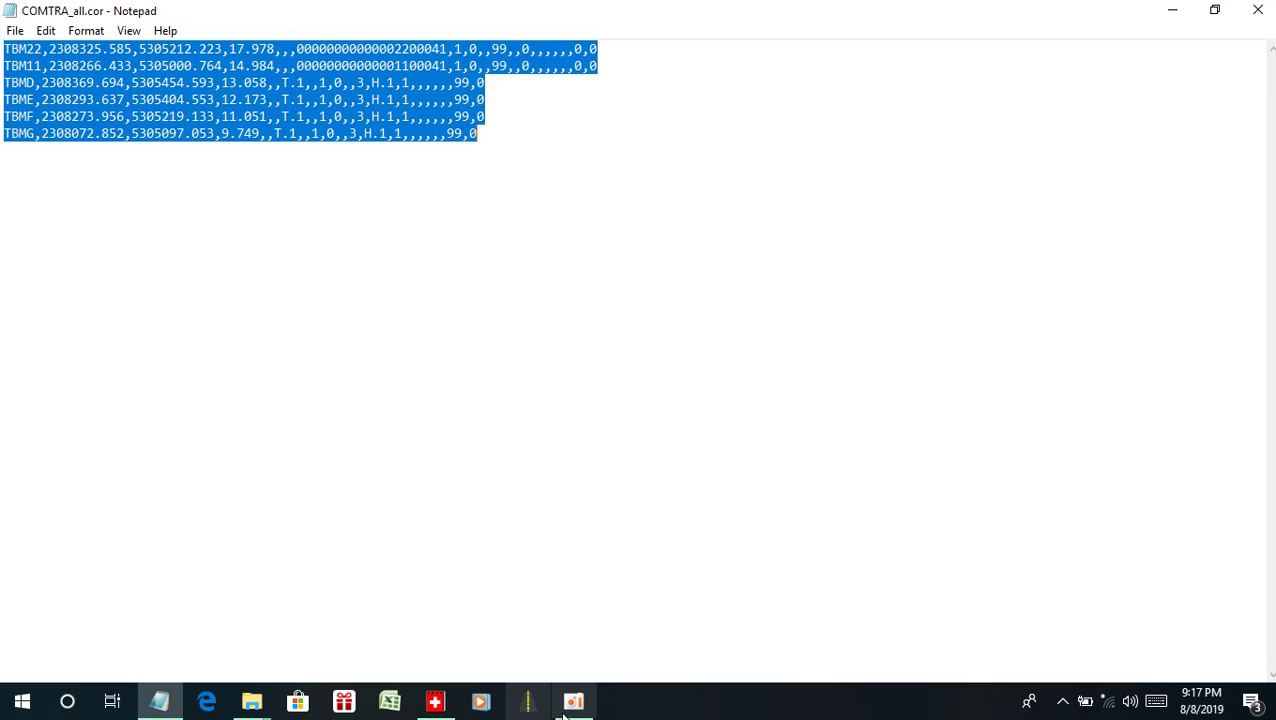
mouse_move(575, 706)
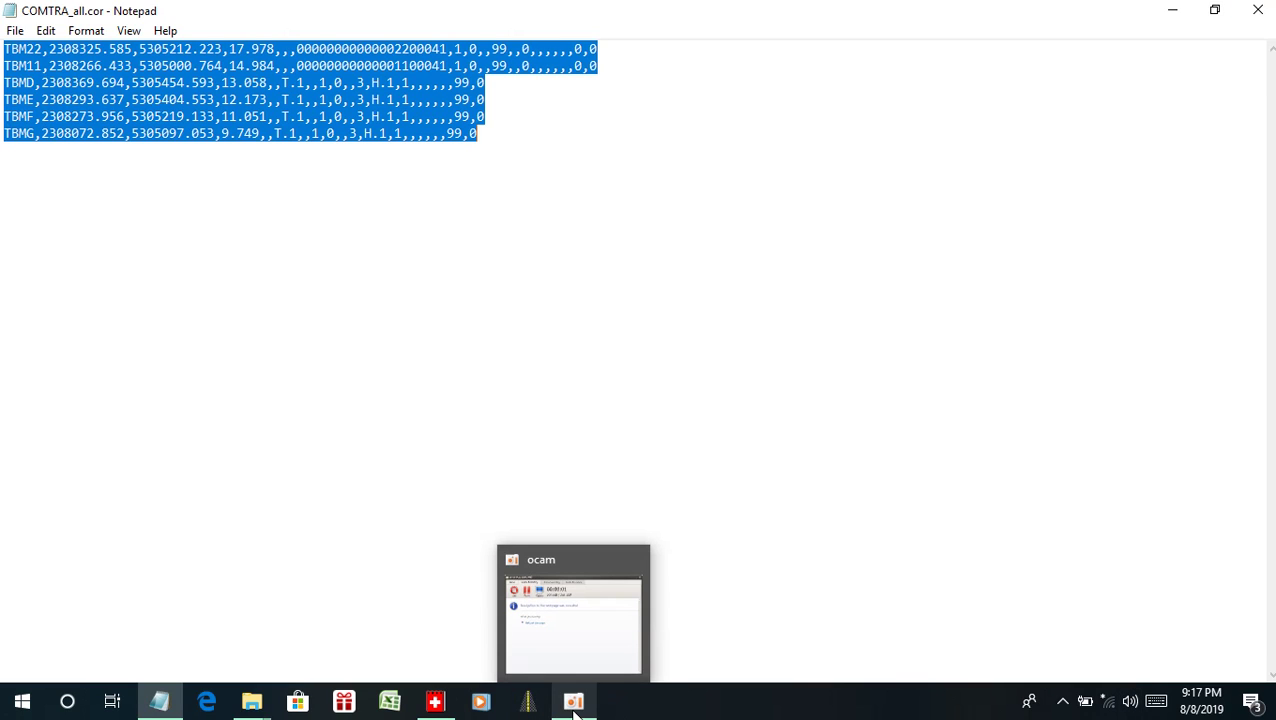
click(1171, 13)
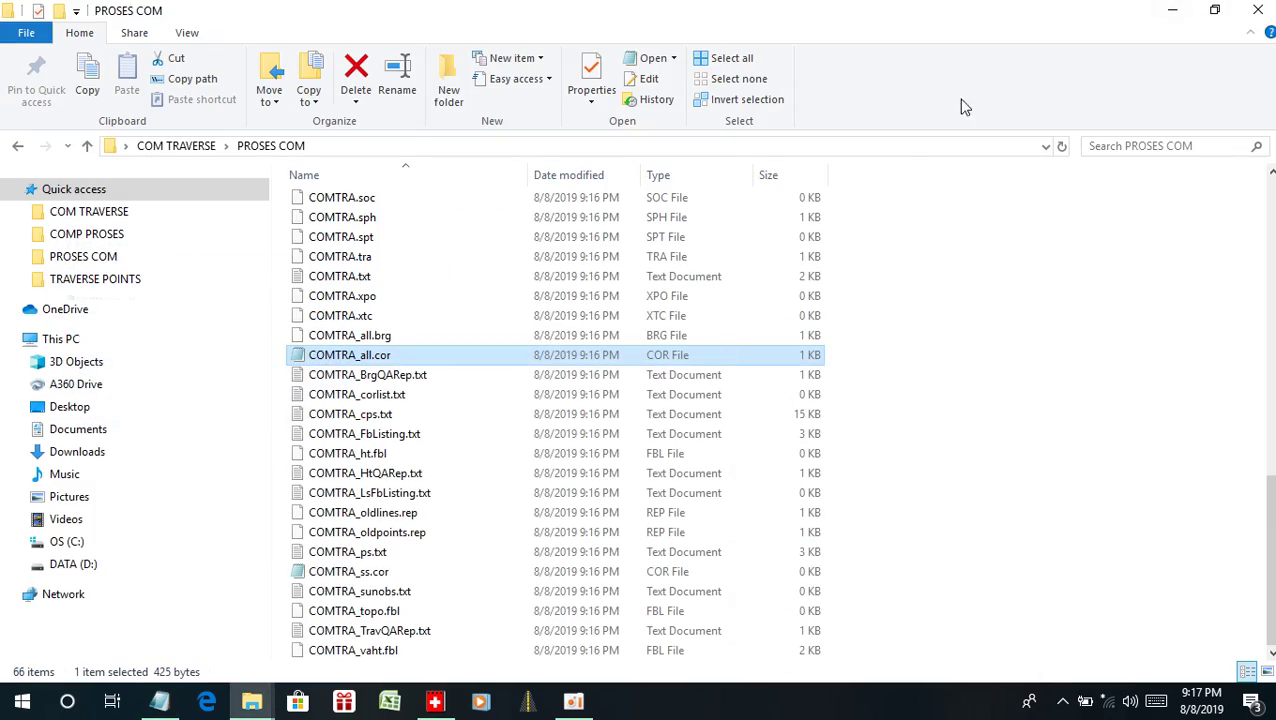
- Close the PROSES COM folder and open PLANDEF2012_TITLE.dwg from the COM TRAVERSE folder in AutoCAD
click(1258, 10)
double_click(566, 285)
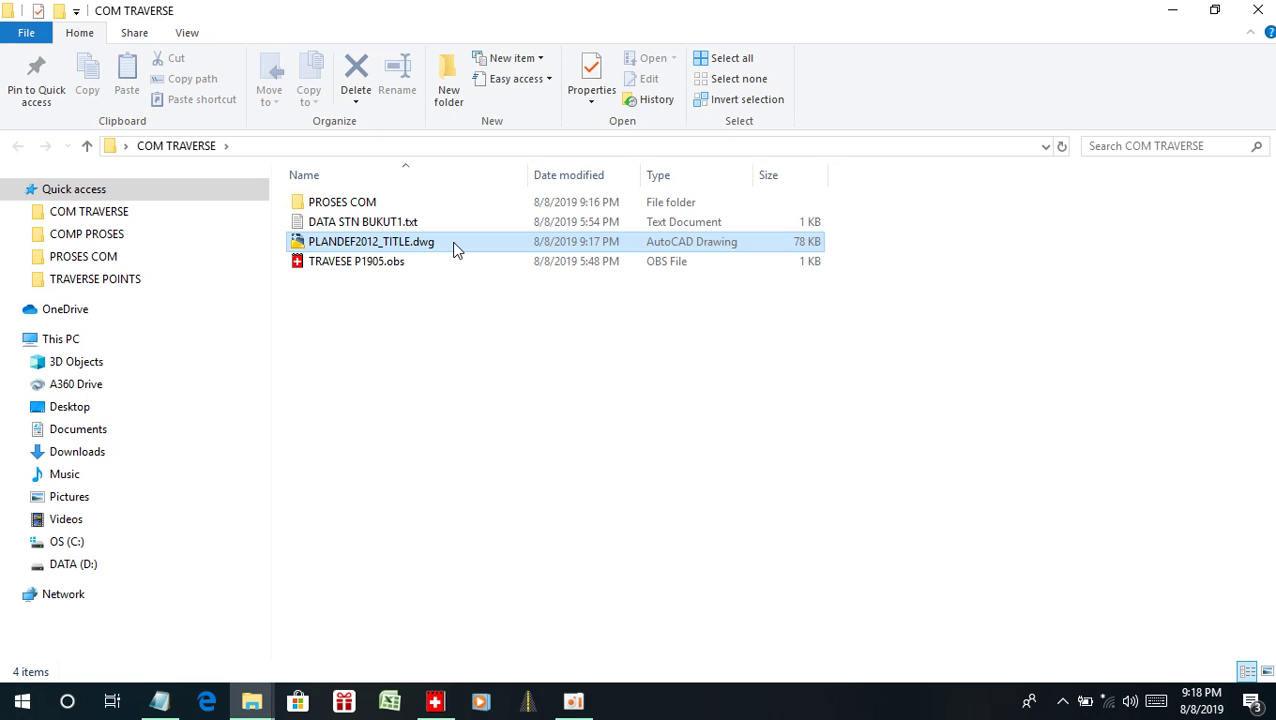
double_click(455, 248)
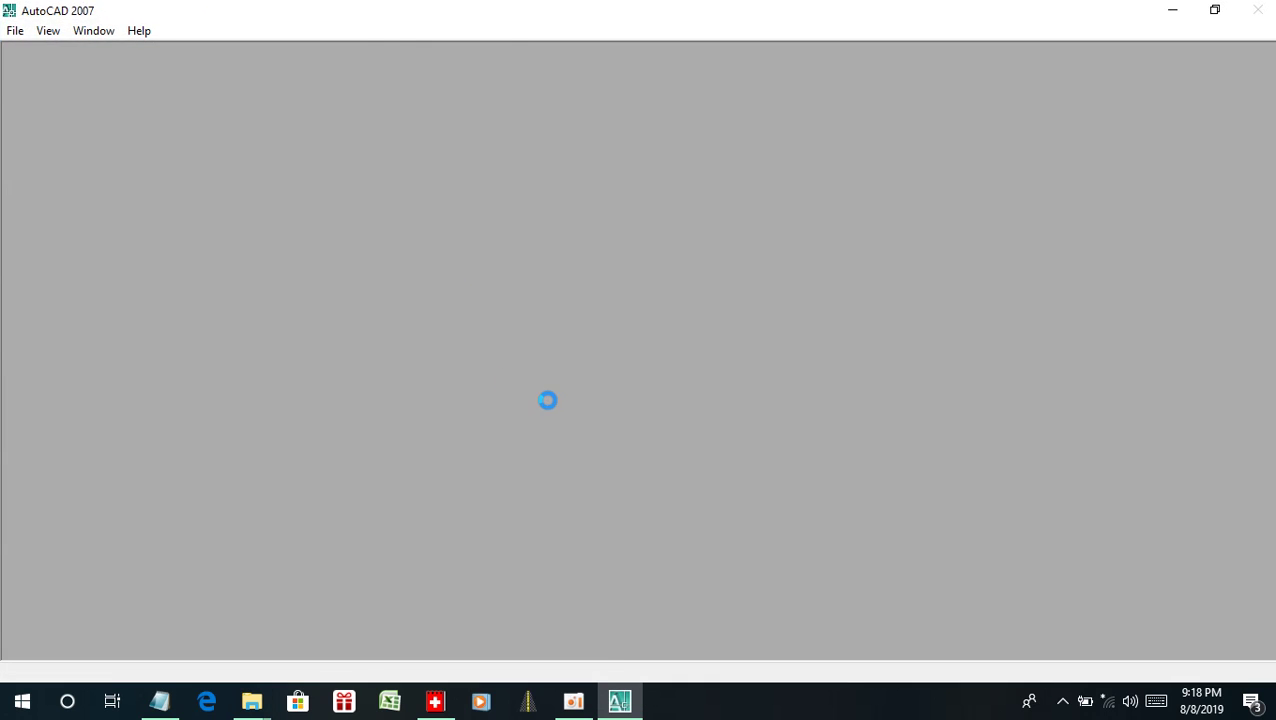
click(590, 372)
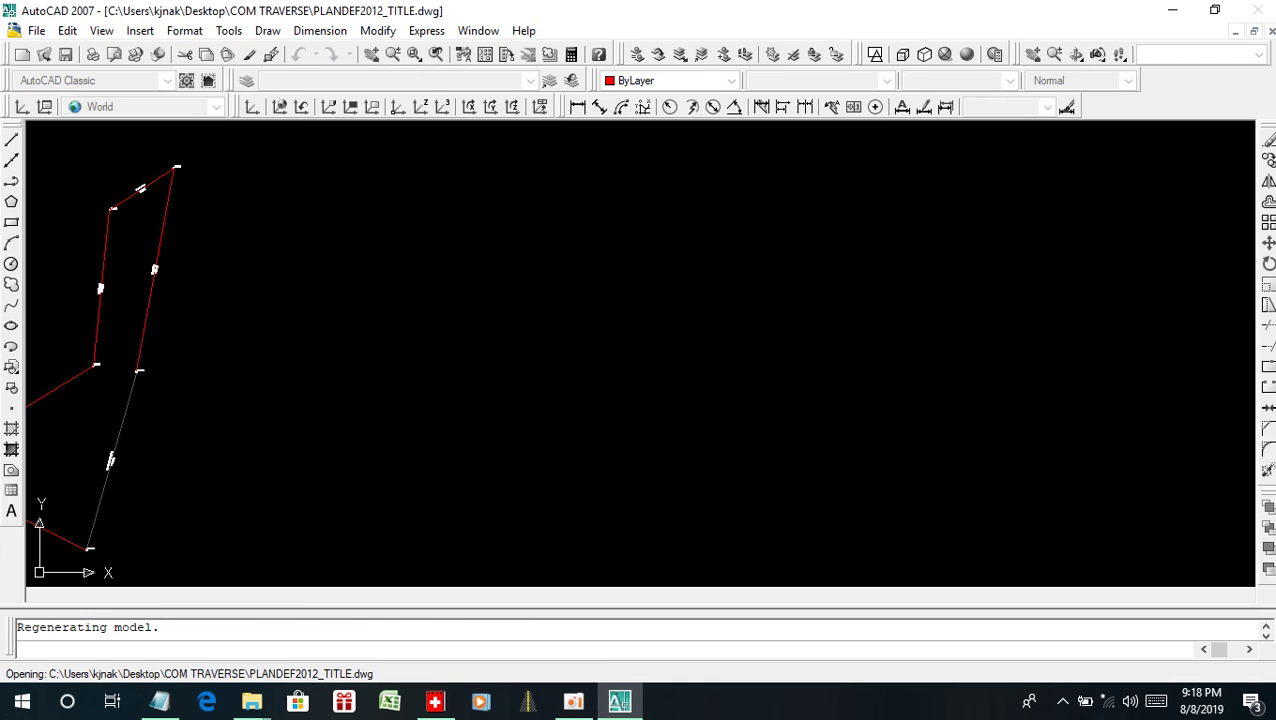
- Inspect the exported traverse lines and station labels in the drawing and close AutoCAD
scroll(636, 300, down, 3)
scroll(561, 379, up, 12)
scroll(812, 233, down, 6)
scroll(826, 342, up, 6)
scroll(671, 314, down, 8)
scroll(671, 314, up, 5)
scroll(755, 347, down, 5)
scroll(815, 353, up, 3)
scroll(769, 211, down, 2)
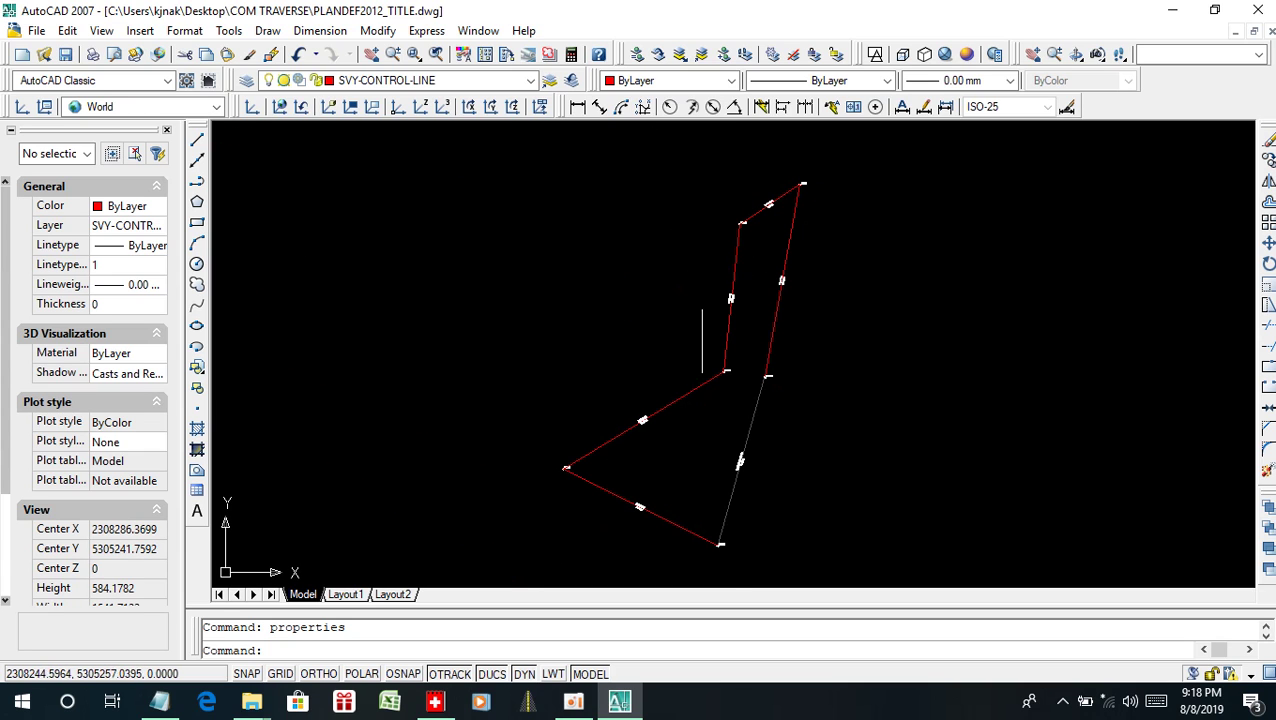
click(1256, 10)
click(666, 388)
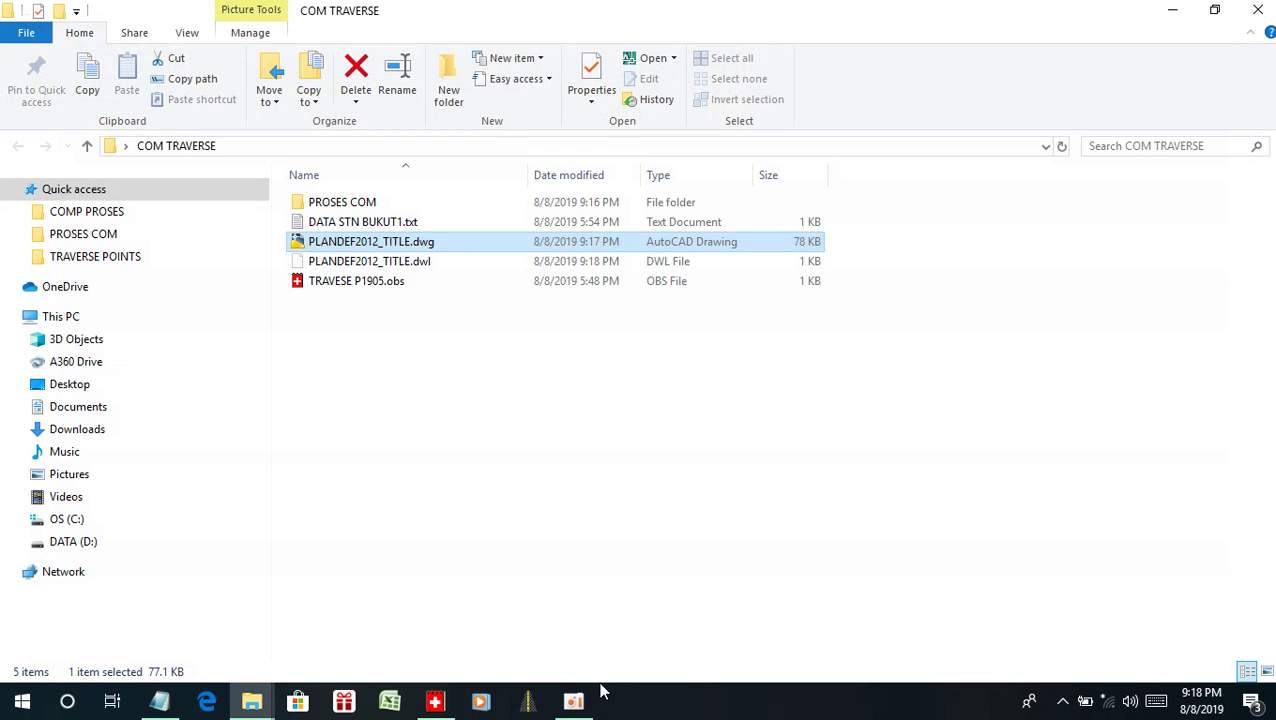